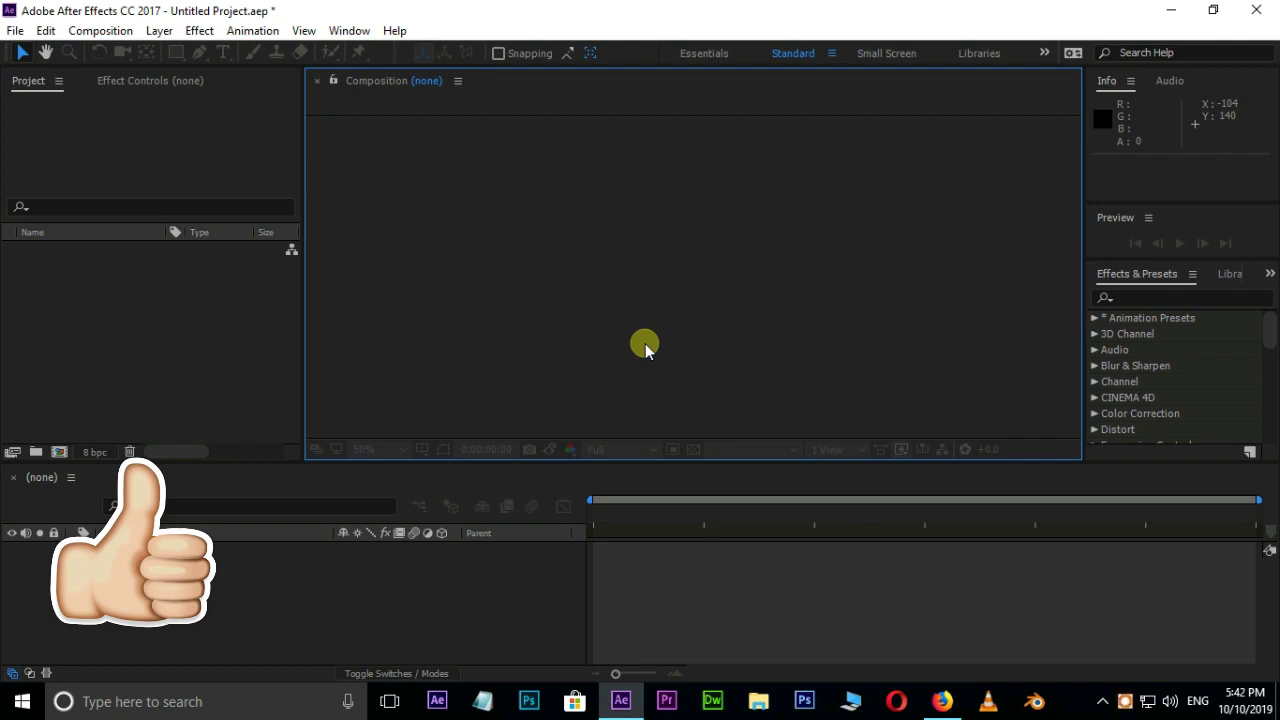
- Create a composition with the HDV/HDTV 720 25 preset and add a project folder named images
left_click(59, 451)
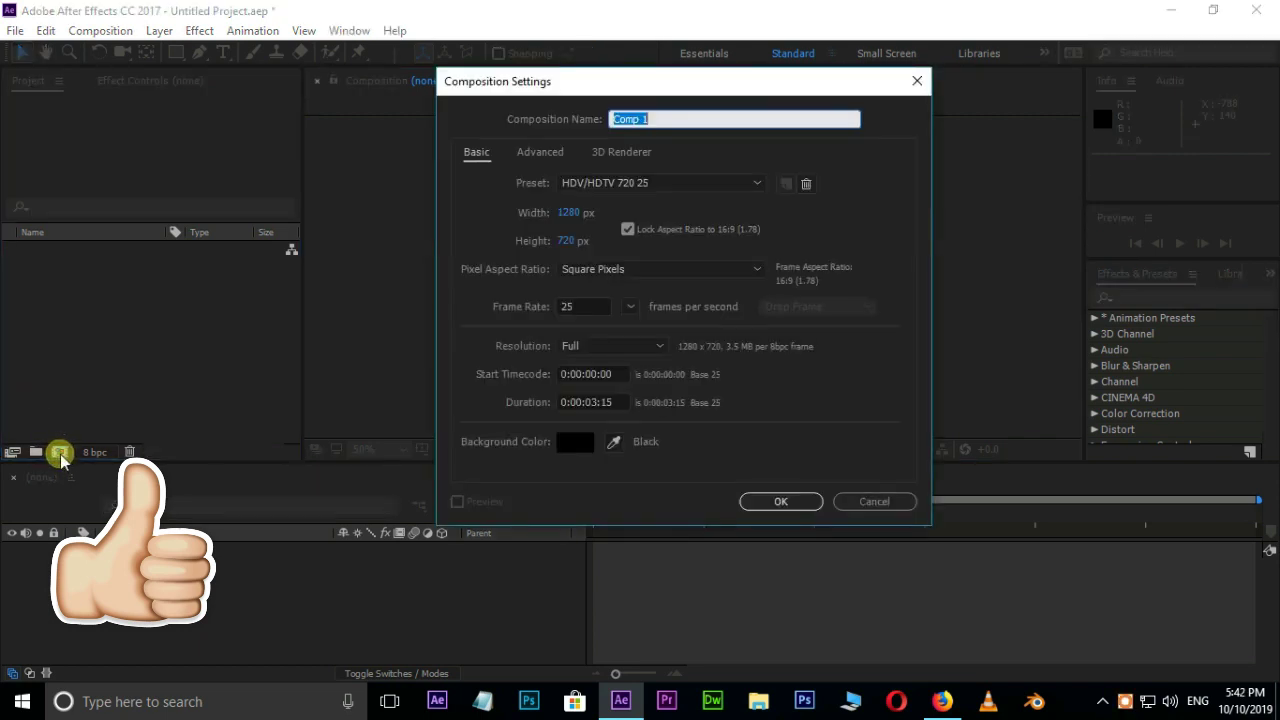
left_click(781, 502)
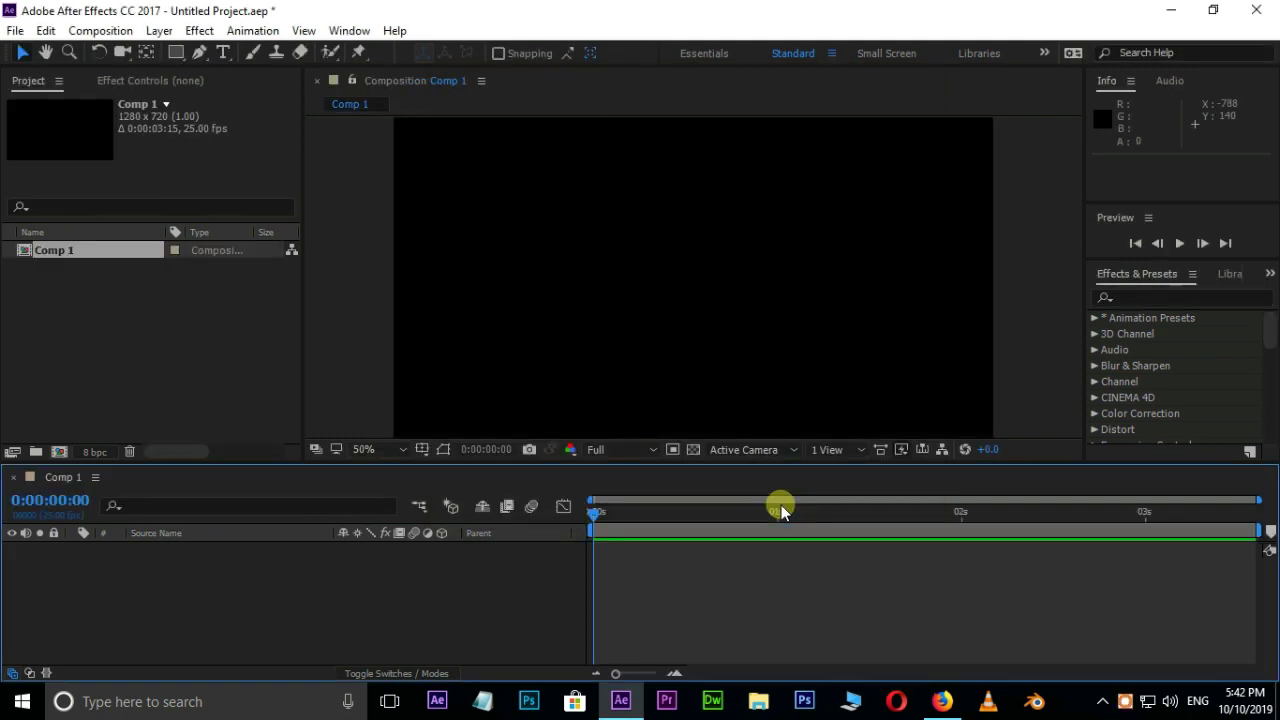
right_click(103, 321)
left_click(152, 352)
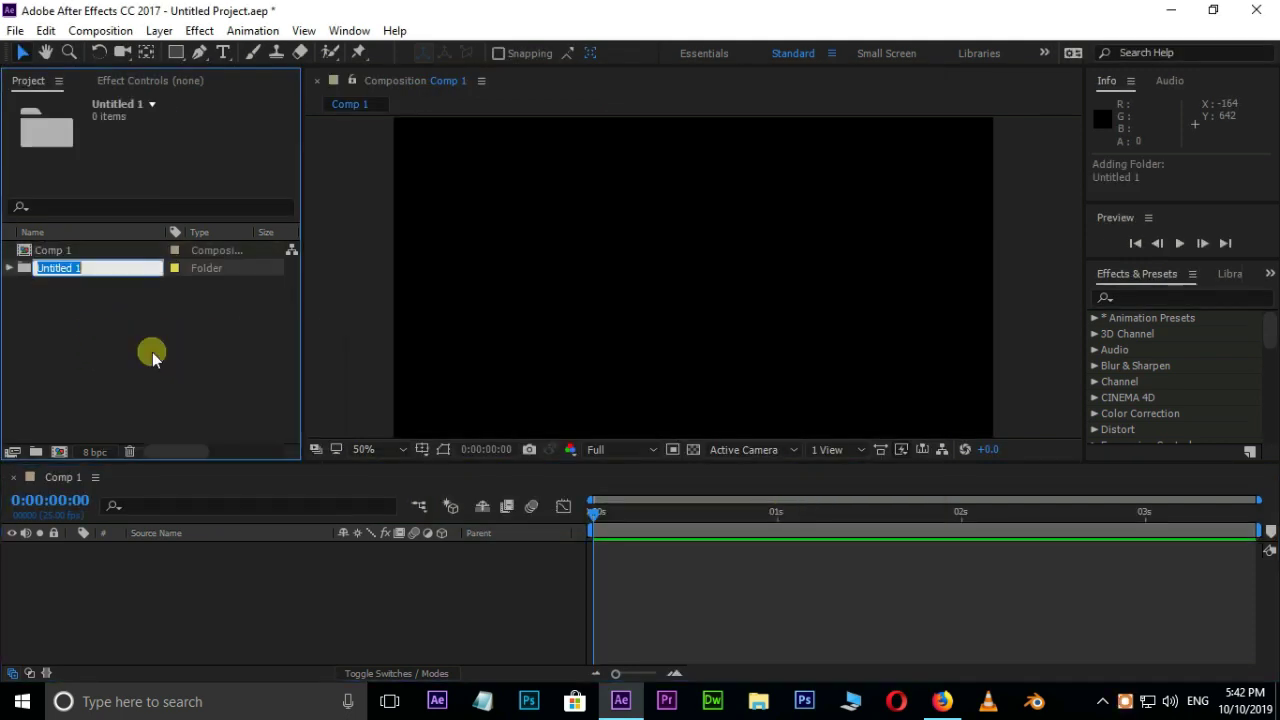
type("images")
left_click(86, 338)
- Import 1.jpg, 2.jpg, 3.jpg, 4.jpg and bg.jpg from the source images folder as footage
double_click(91, 330)
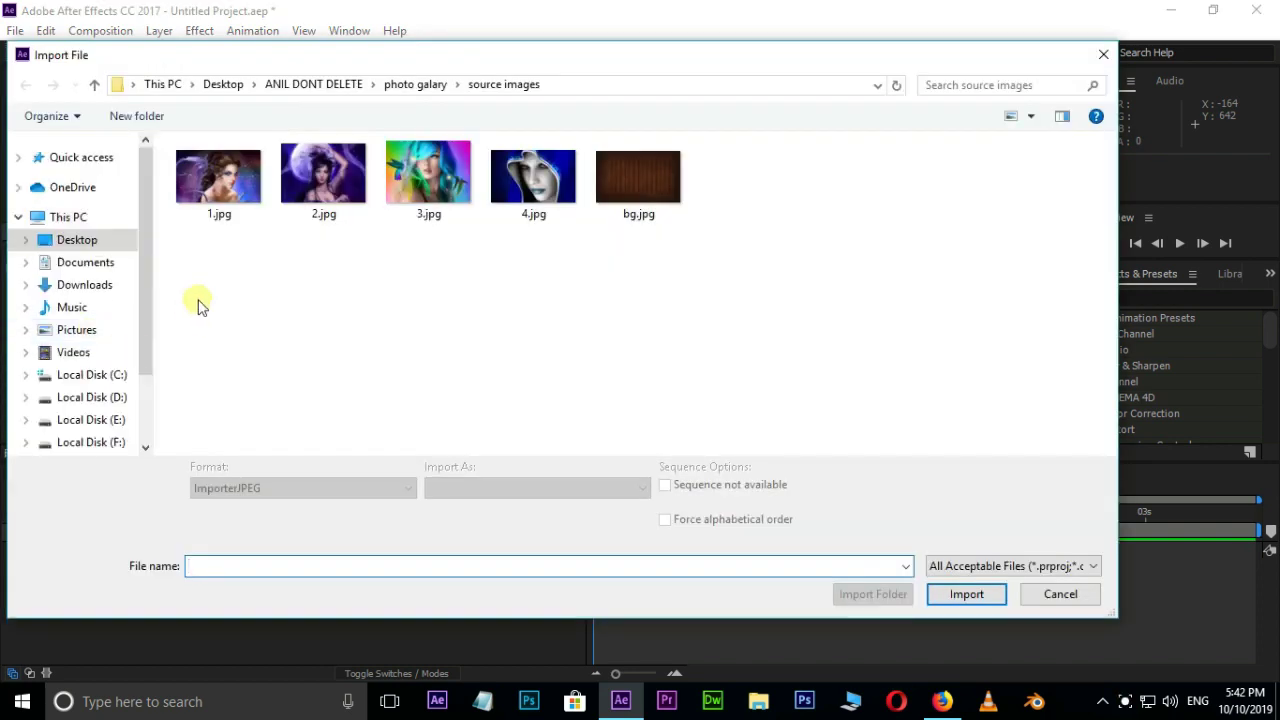
left_click_drag(187, 264, 742, 176)
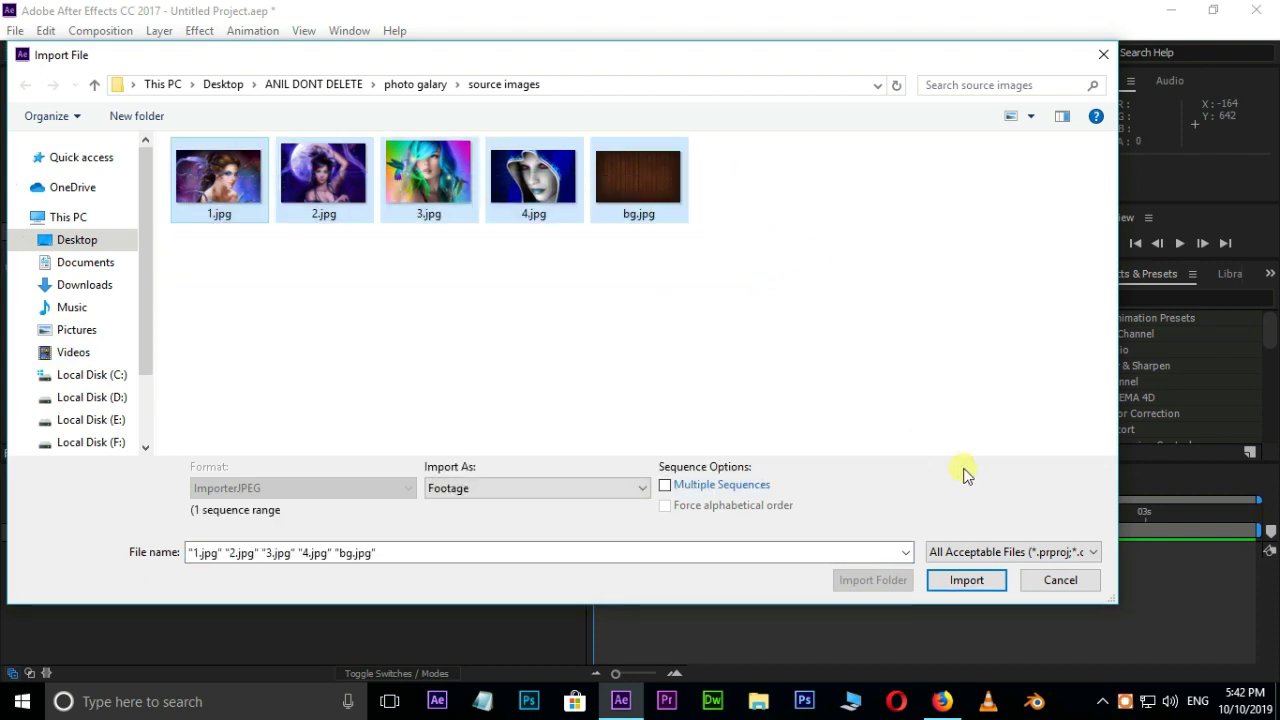
left_click(966, 580)
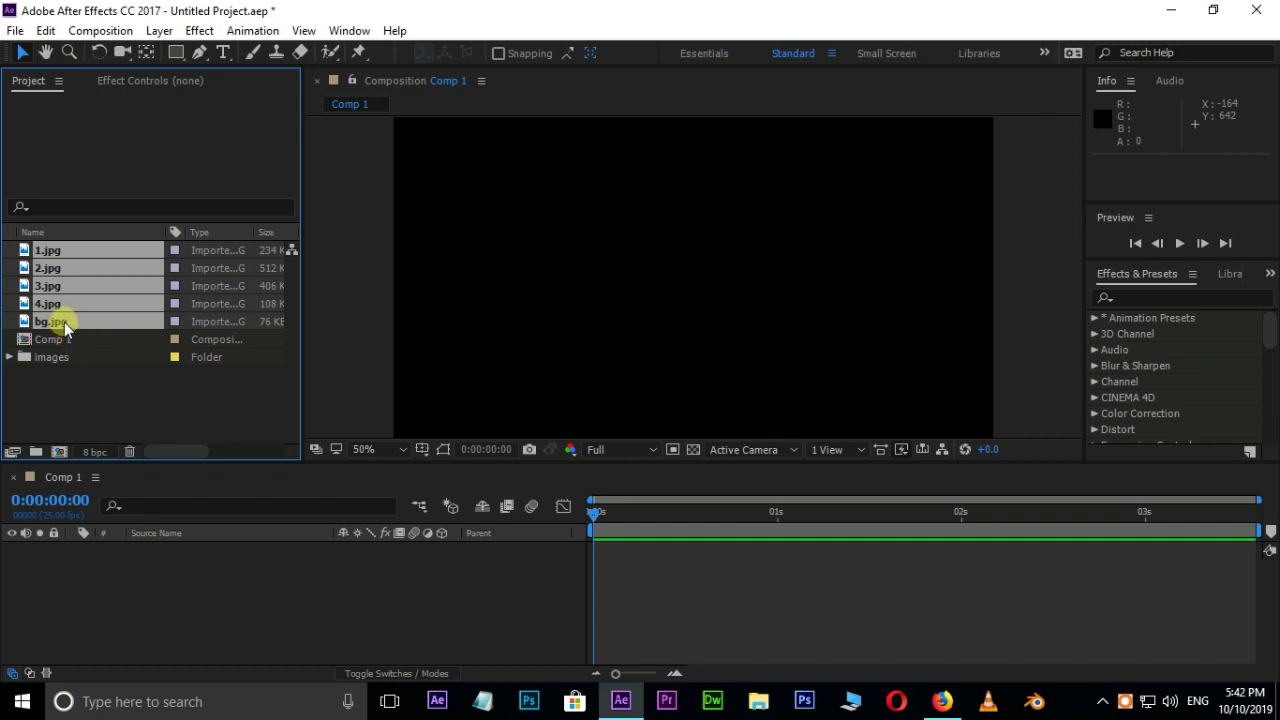
- Add bg.jpg to Comp 1 as a layer and enlarge it to about 139% so it fills the frame
left_click_drag(65, 321, 137, 560)
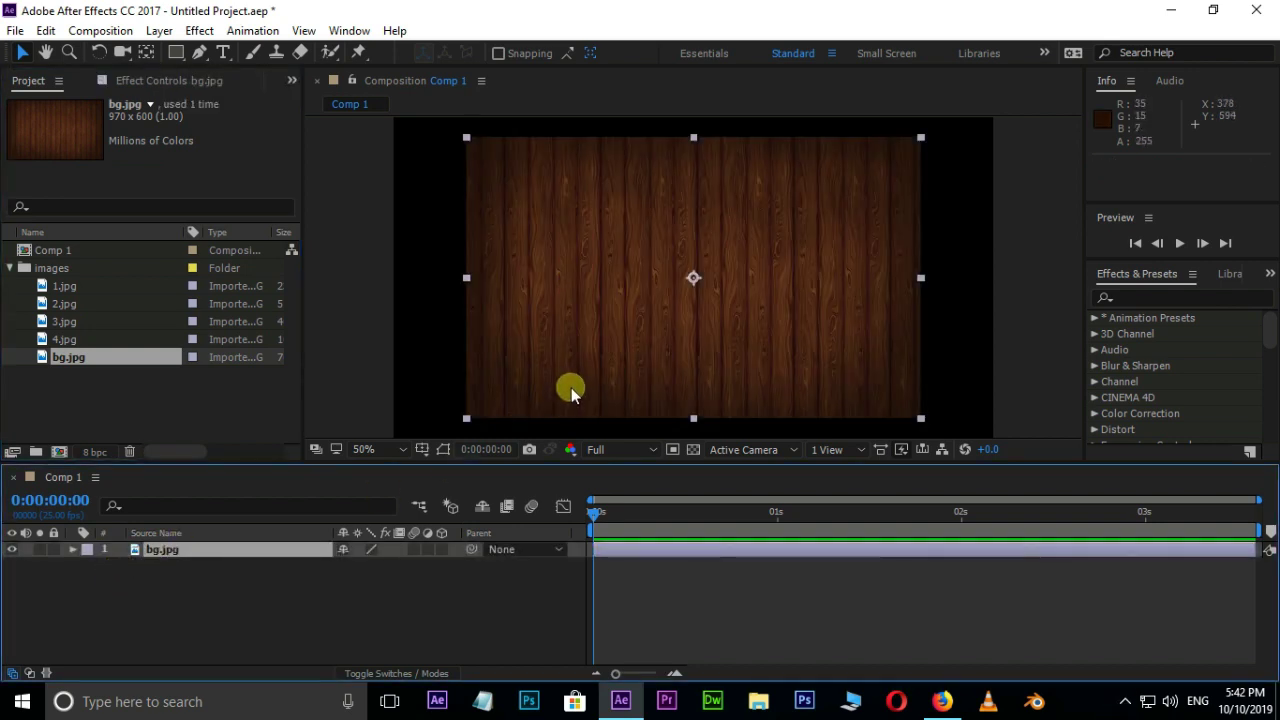
key("comma")
left_click_drag(807, 211, 855, 182)
key("period")
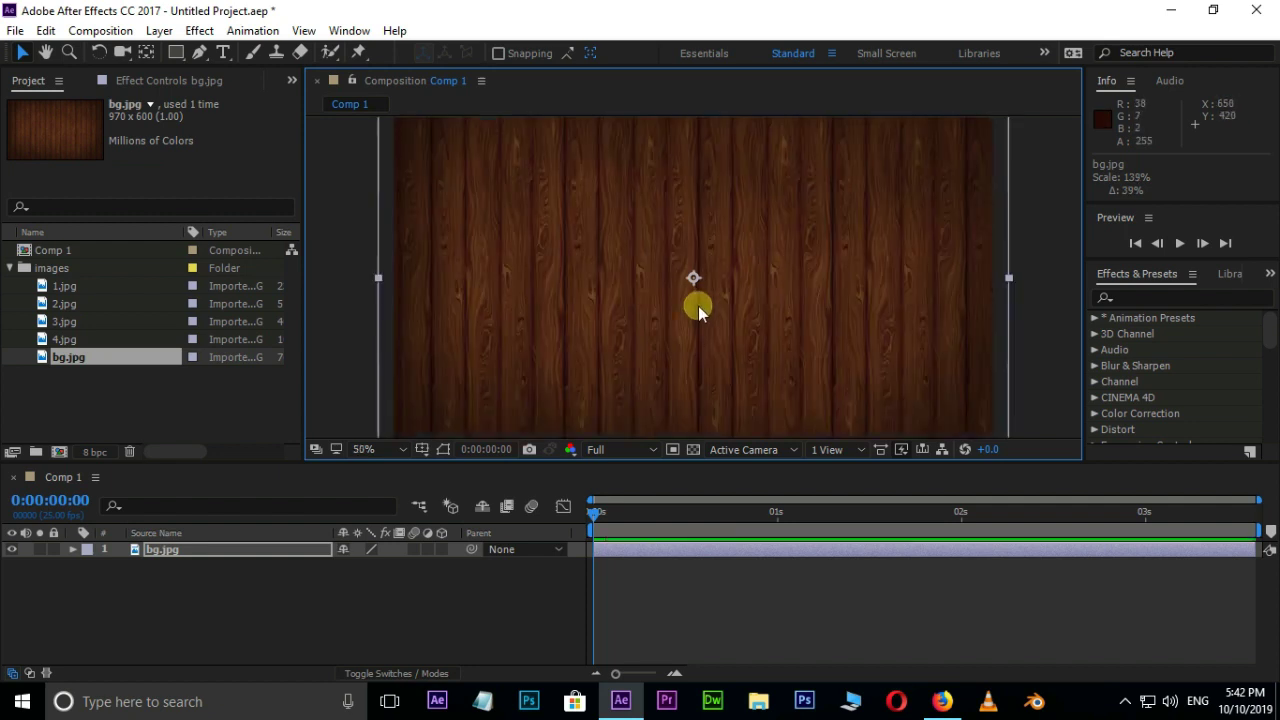
- Lock the bg.jpg layer in Comp 1
left_click(384, 582)
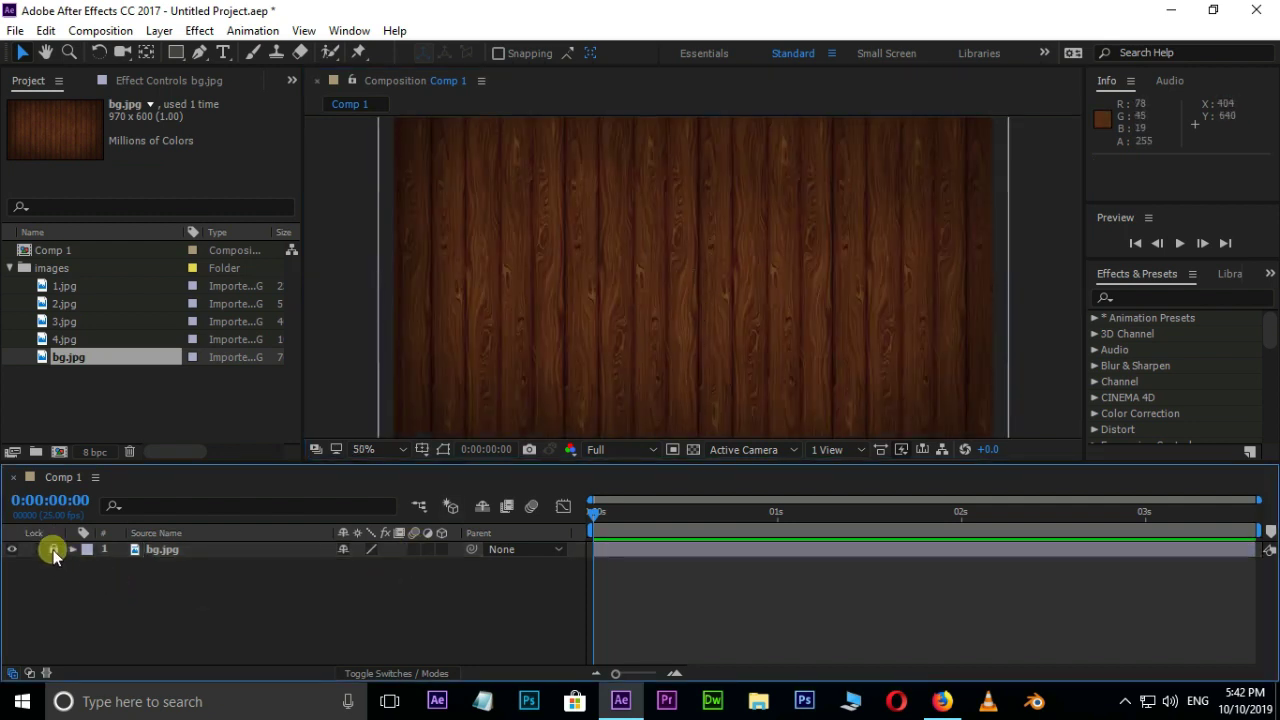
left_click(53, 550)
key("comma")
key("period")
- Create a new 1280 x 720 composition named photo 1 at 25 frames per second
left_click(59, 451)
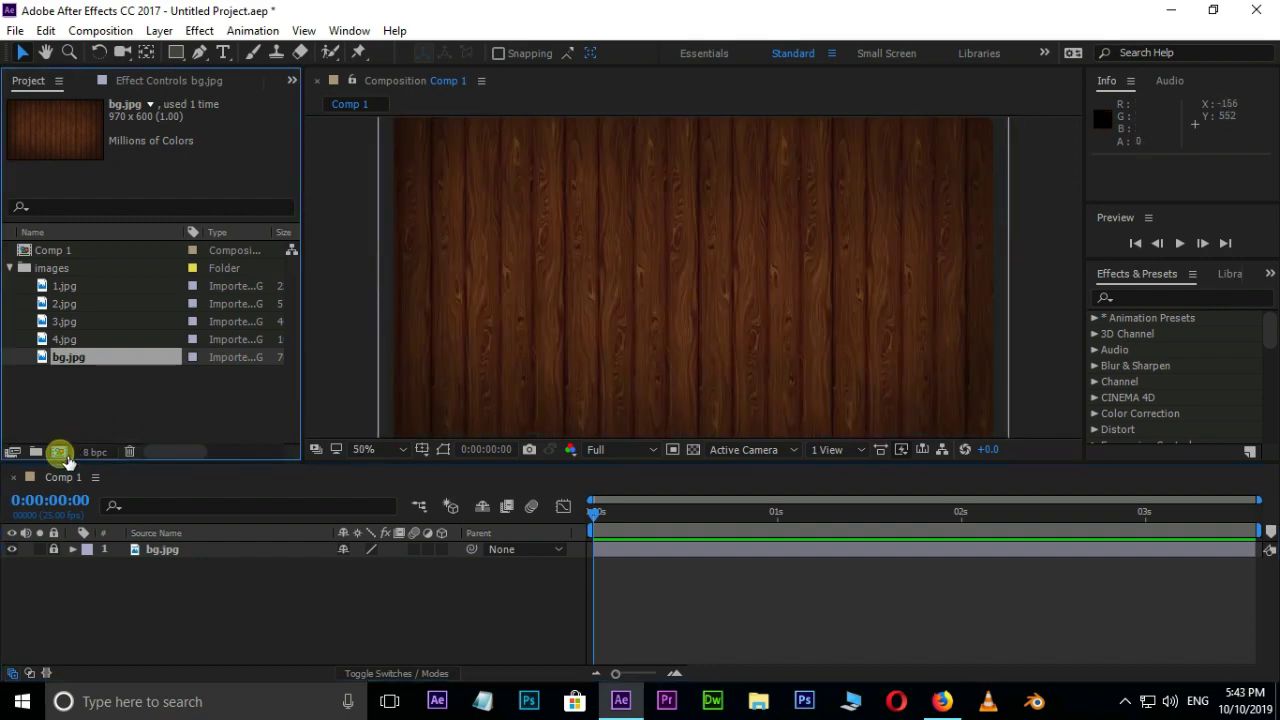
type("photo 1")
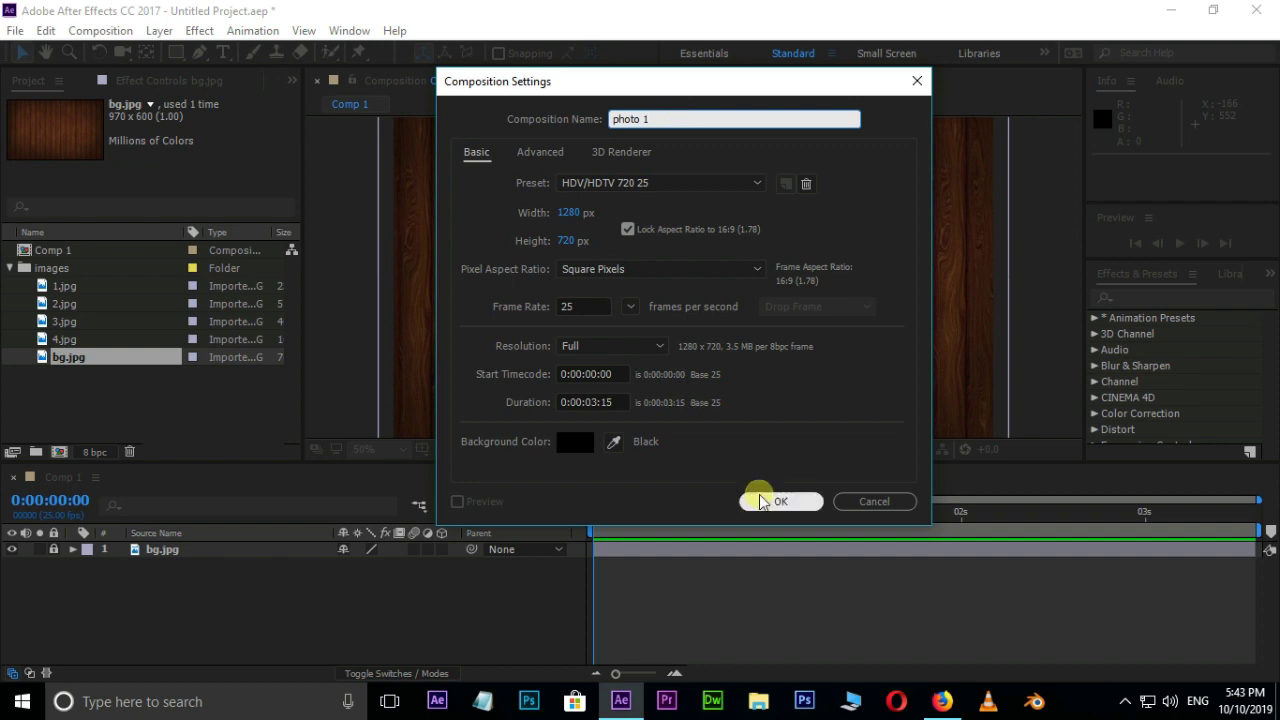
left_click(768, 501)
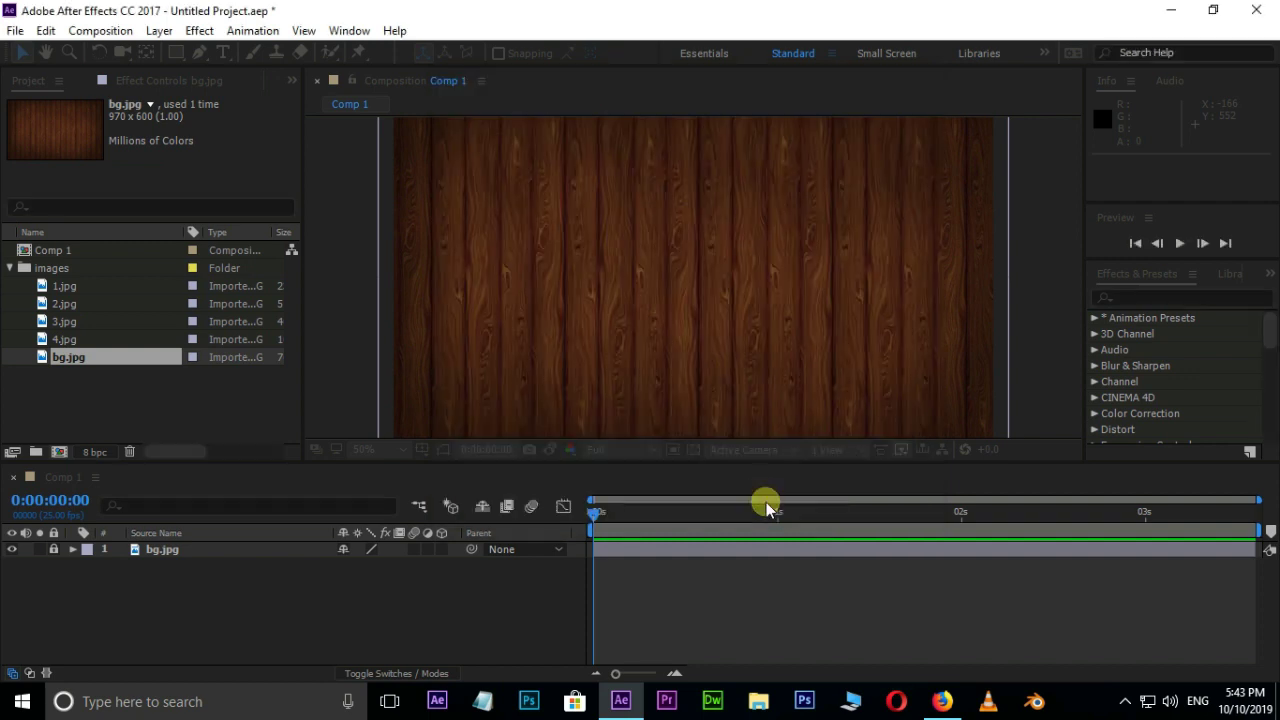
- Add a white solid layer of 1280 x 720 px to the photo 1 composition
right_click(123, 582)
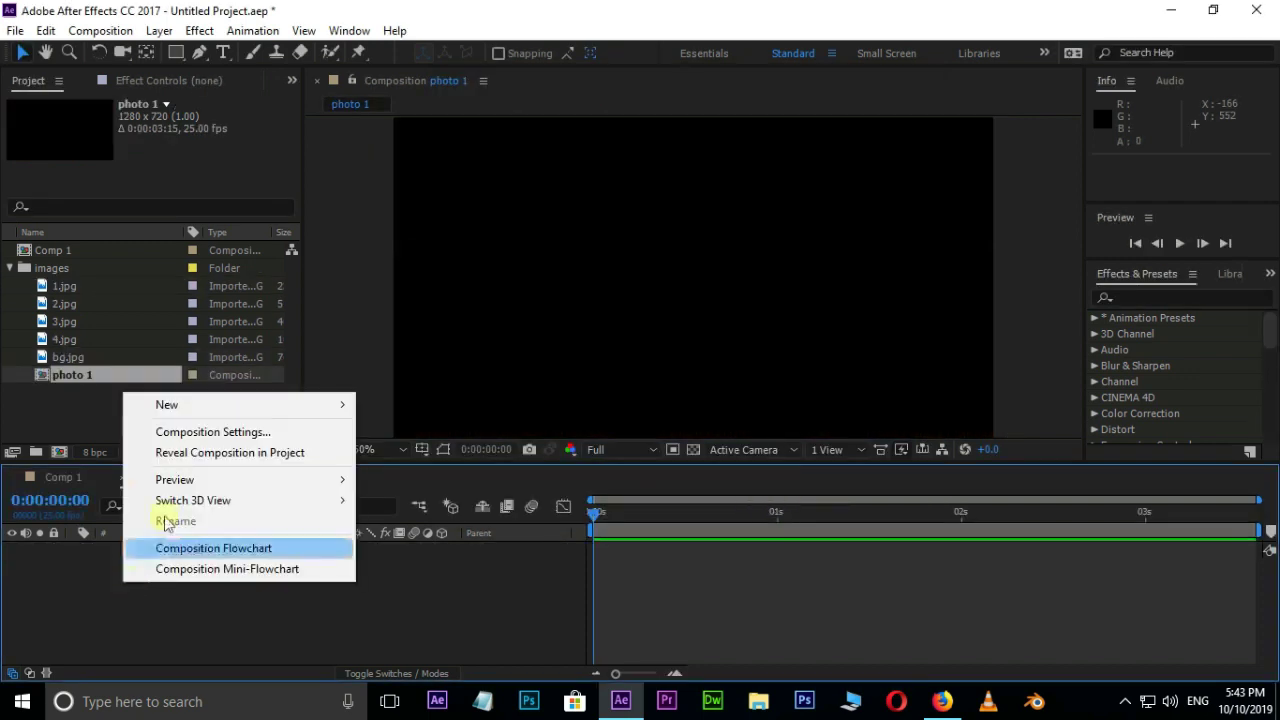
mouse_move(190, 410)
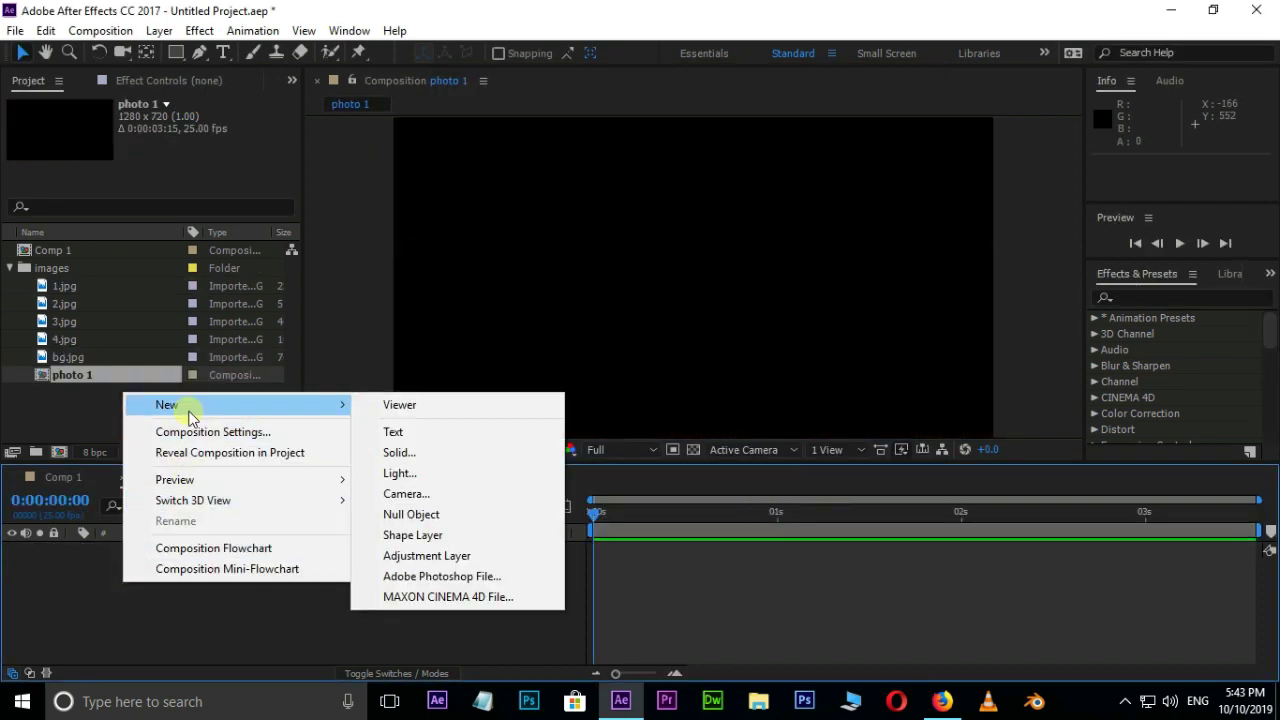
left_click(405, 452)
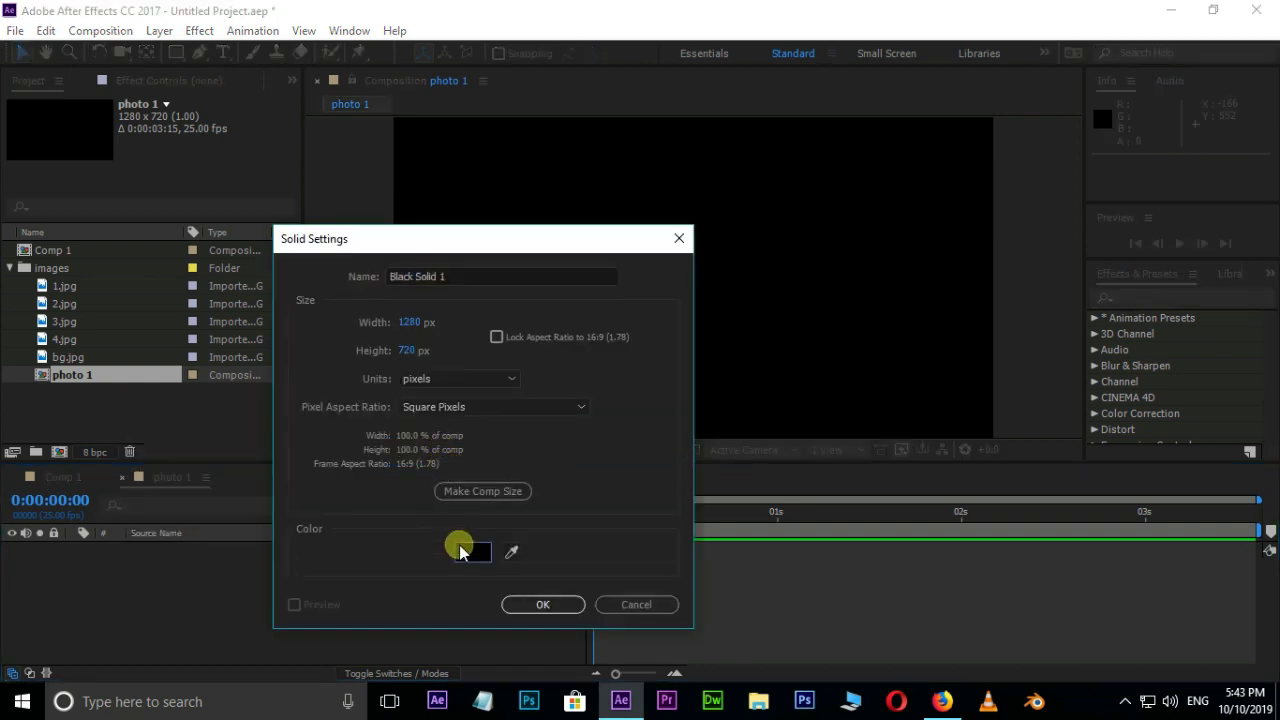
left_click(460, 550)
left_click_drag(657, 463, 560, 305)
left_click(994, 314)
left_click(575, 618)
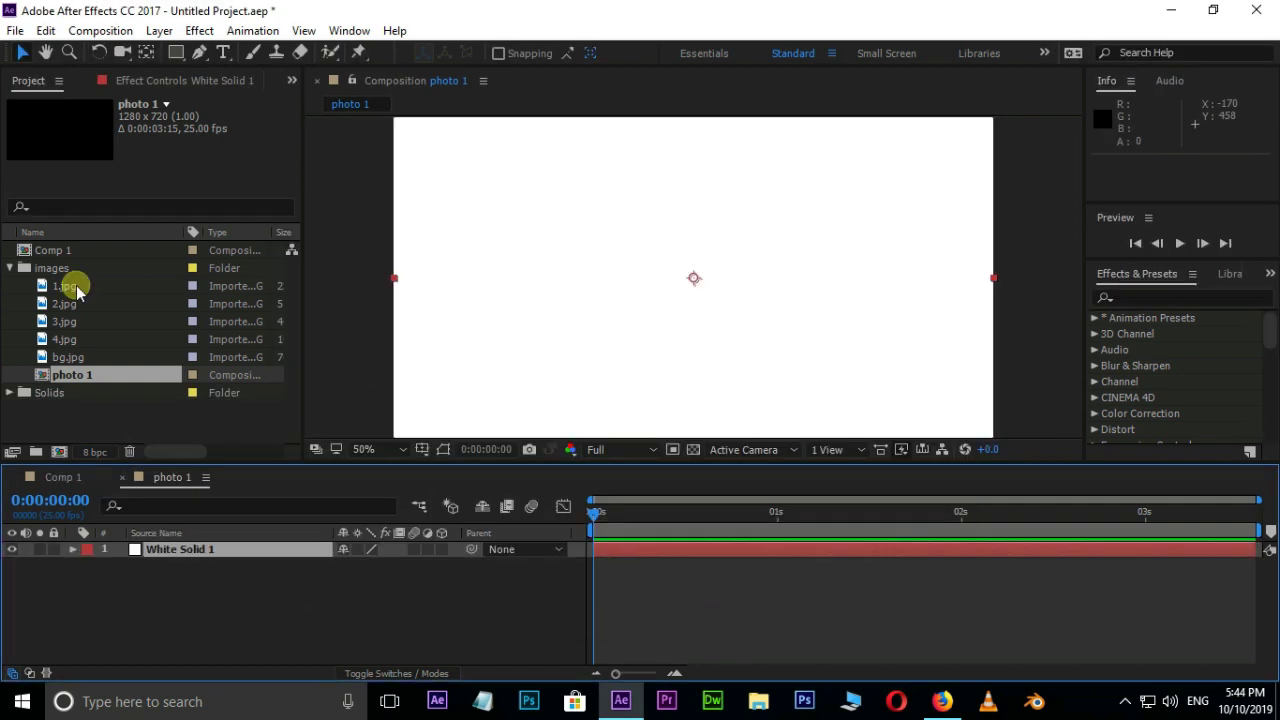
- Place 1.jpg above the white solid and scale it down to about 43%
left_click(77, 286)
left_click_drag(81, 286, 171, 545)
key("comma")
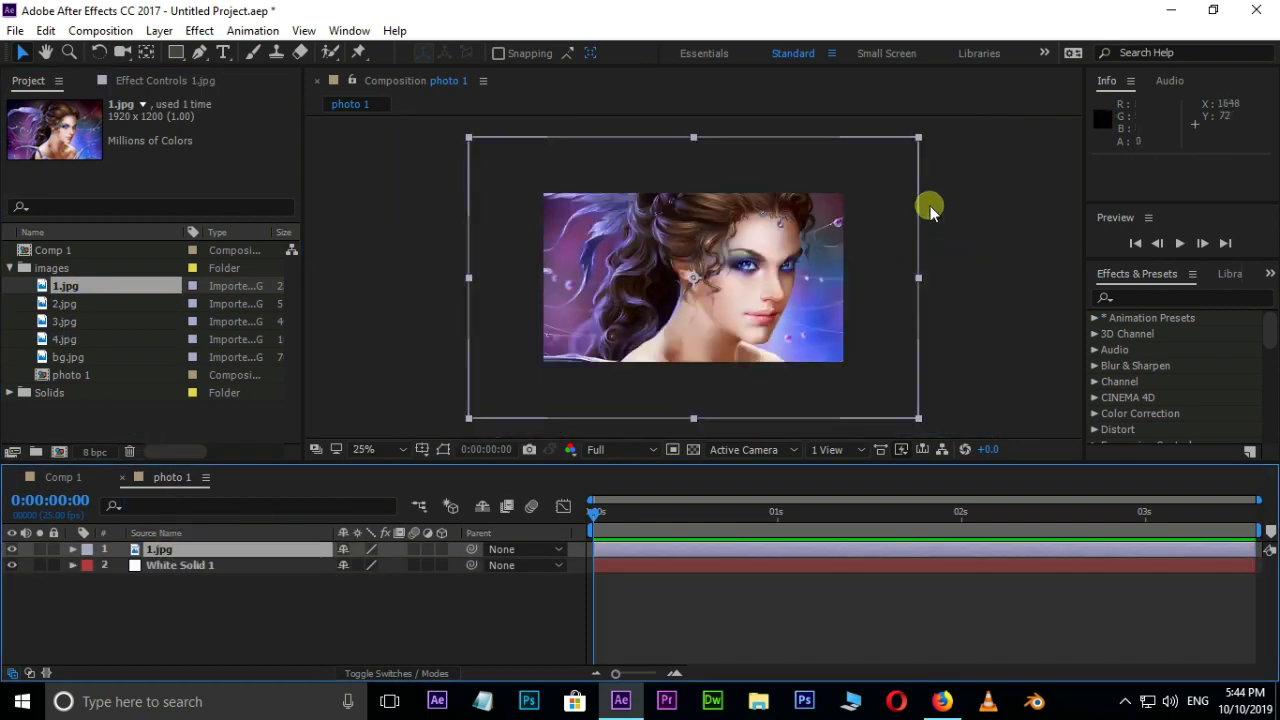
left_click_drag(919, 138, 791, 199)
key("period")
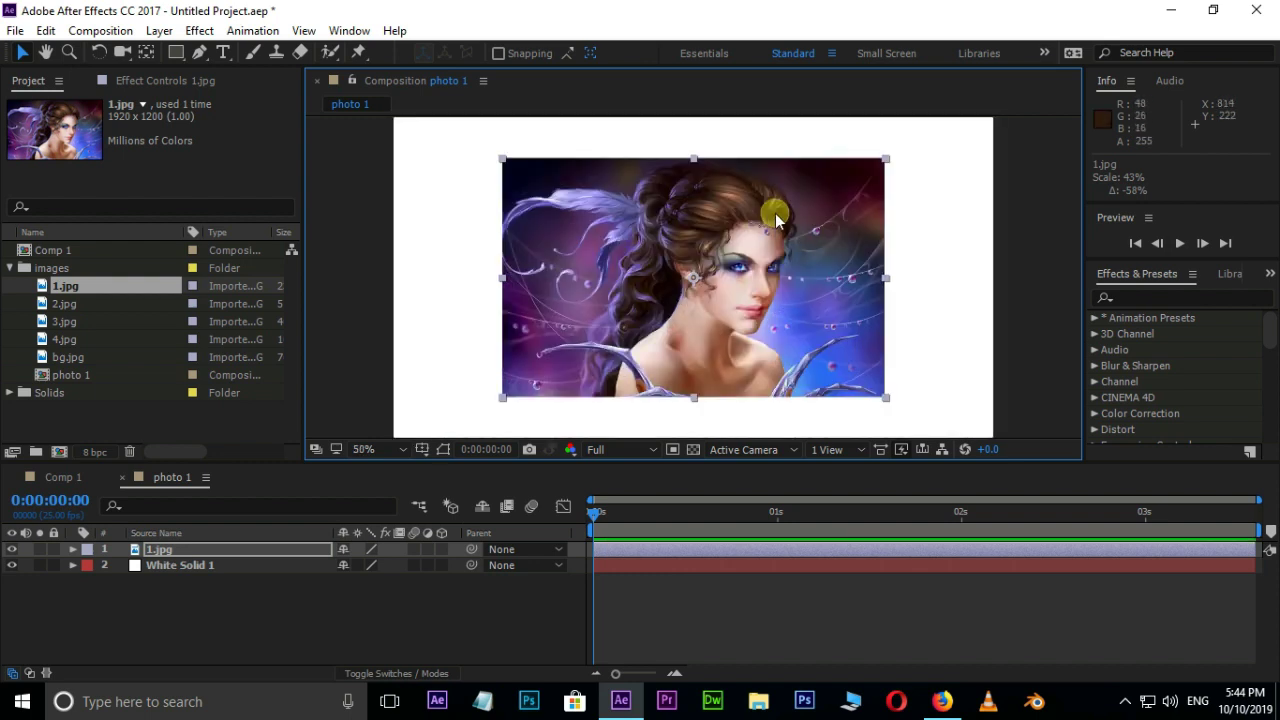
- Scale the white solid to about 67% width and 89% height so it frames the picture as a white border
left_click(249, 565)
key("comma")
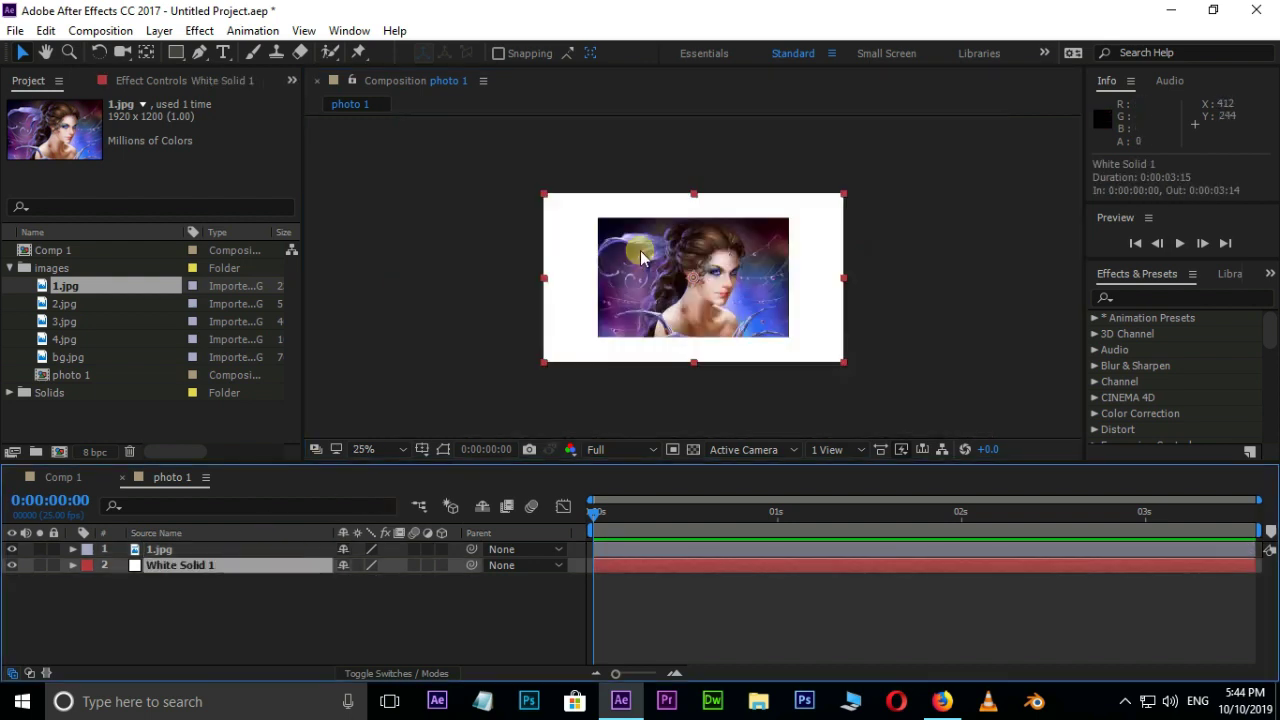
left_click_drag(845, 199, 793, 203)
key("period")
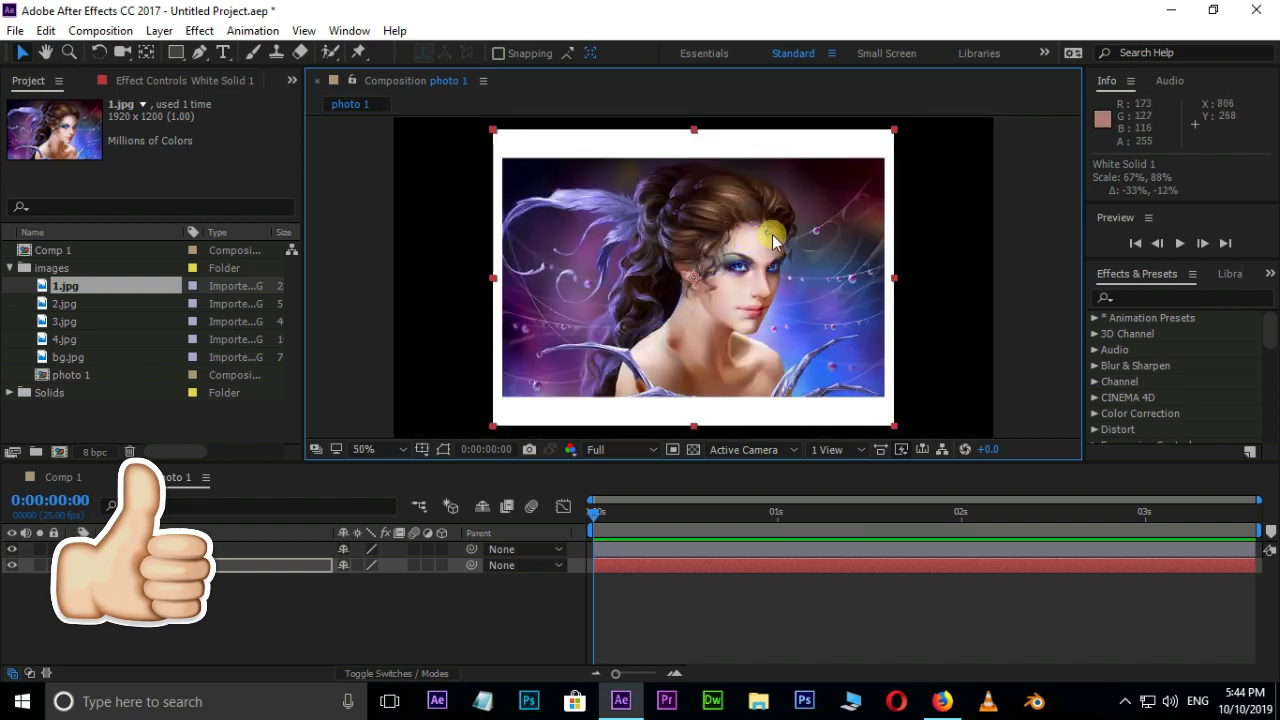
left_click(234, 609)
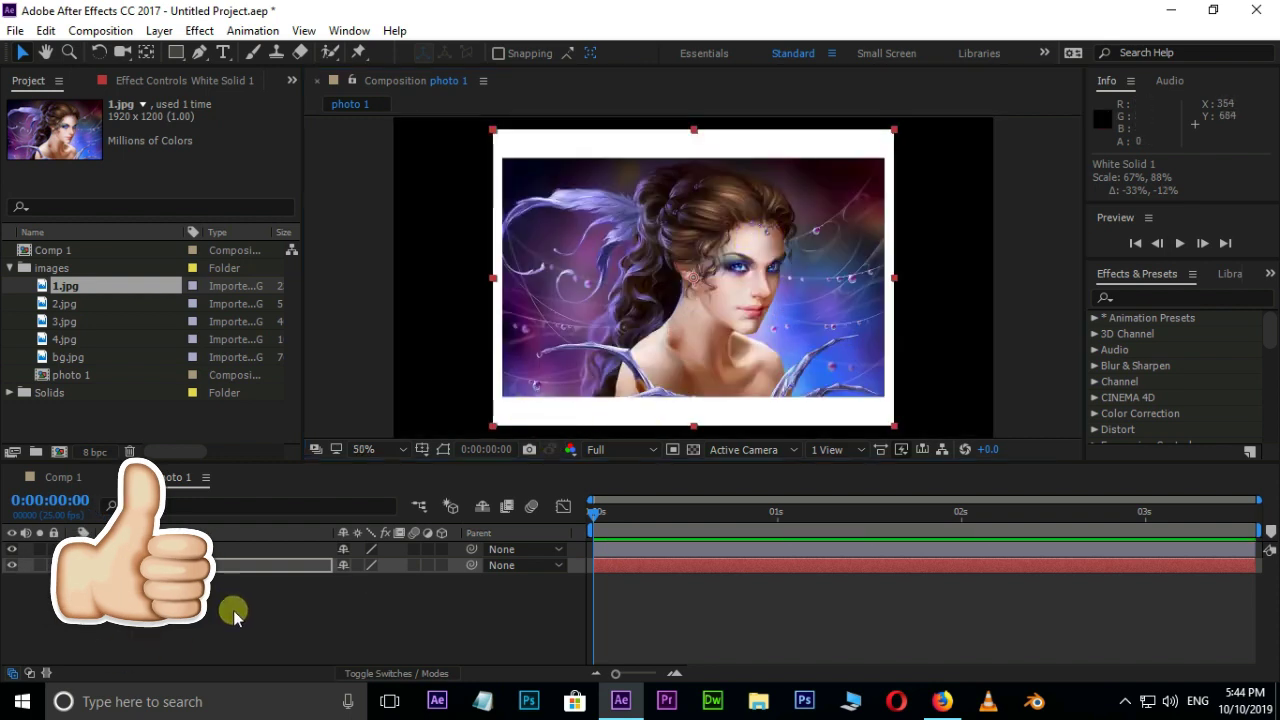
- Add a text layer reading "Photo 1" above the picture layer
left_click(286, 550)
right_click(289, 604)
mouse_move(380, 440)
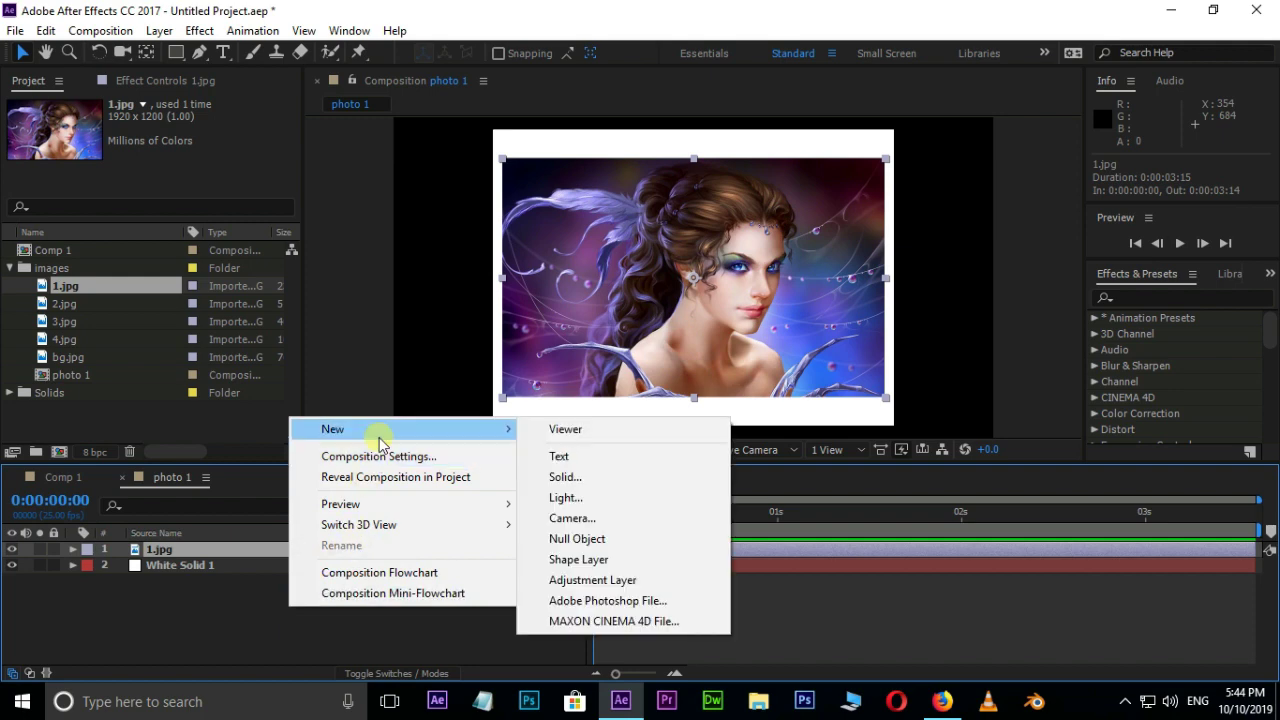
left_click(559, 456)
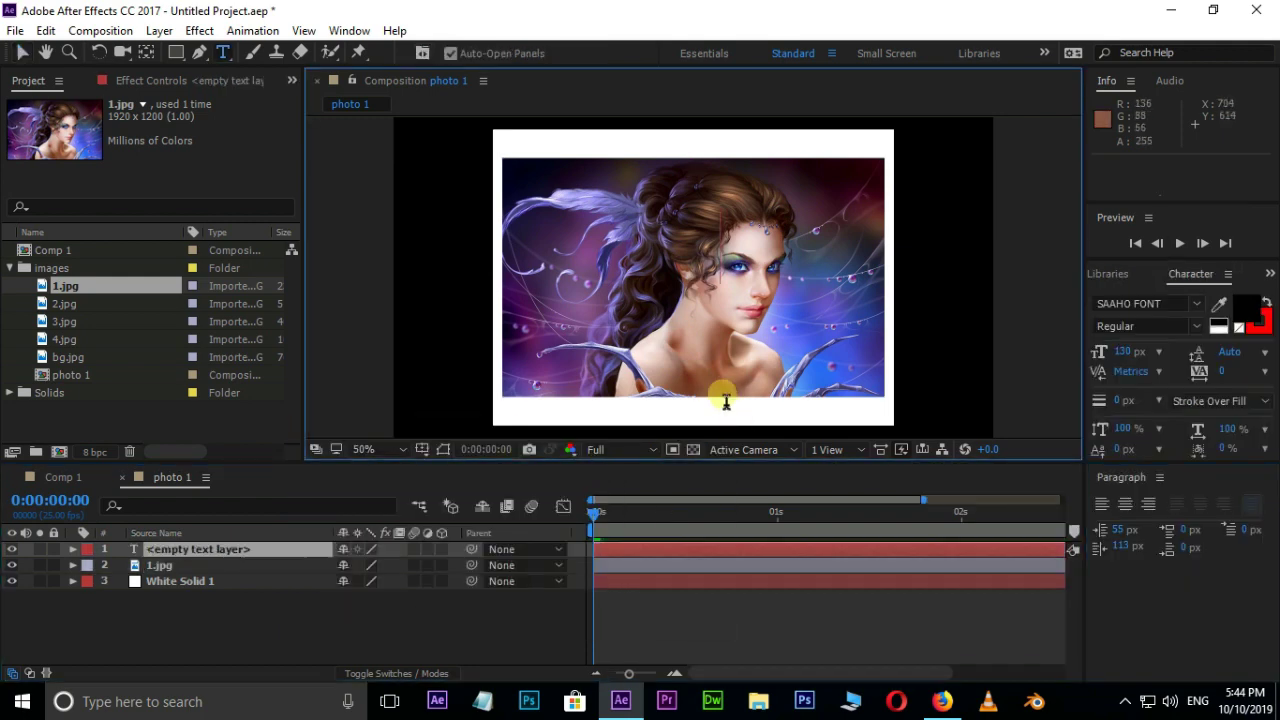
type("Photo 1")
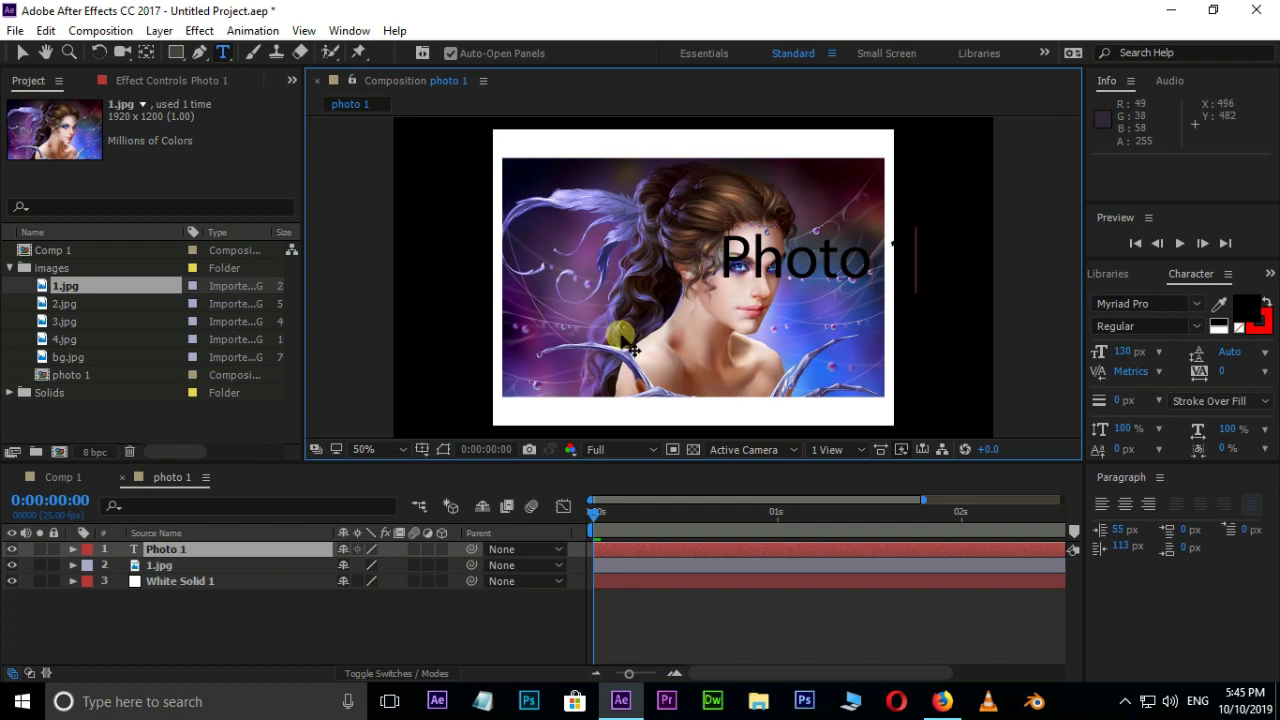
- Shrink the Photo 1 text and center it in the white border beneath the picture
left_click(22, 52)
left_click_drag(903, 236, 710, 412)
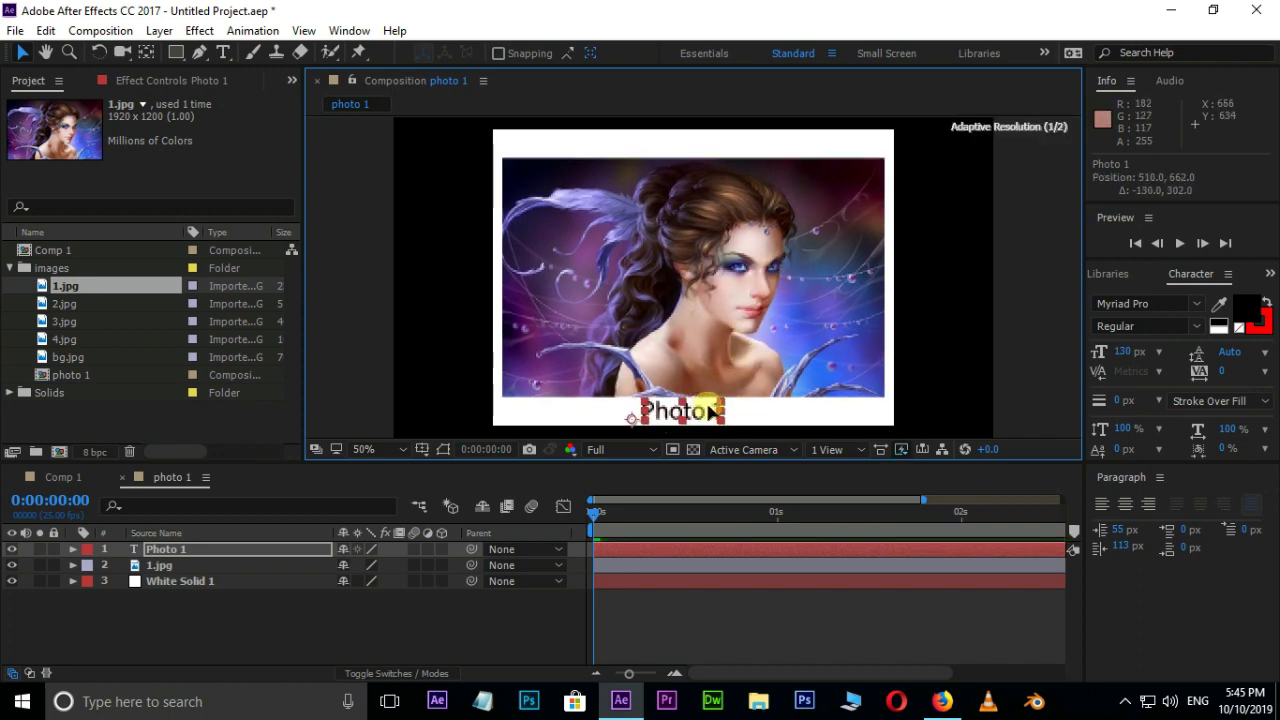
left_click(294, 649)
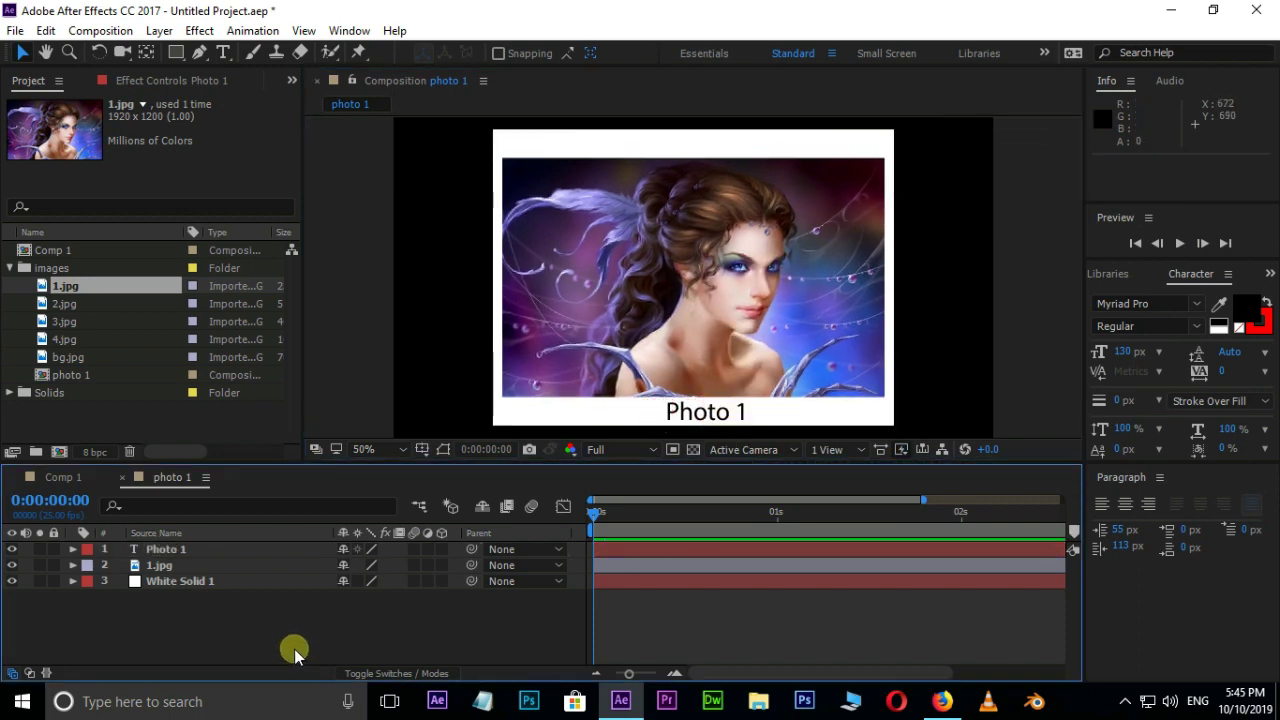
- Place the photo 1 composition above bg.jpg in Comp 1
left_click(63, 477)
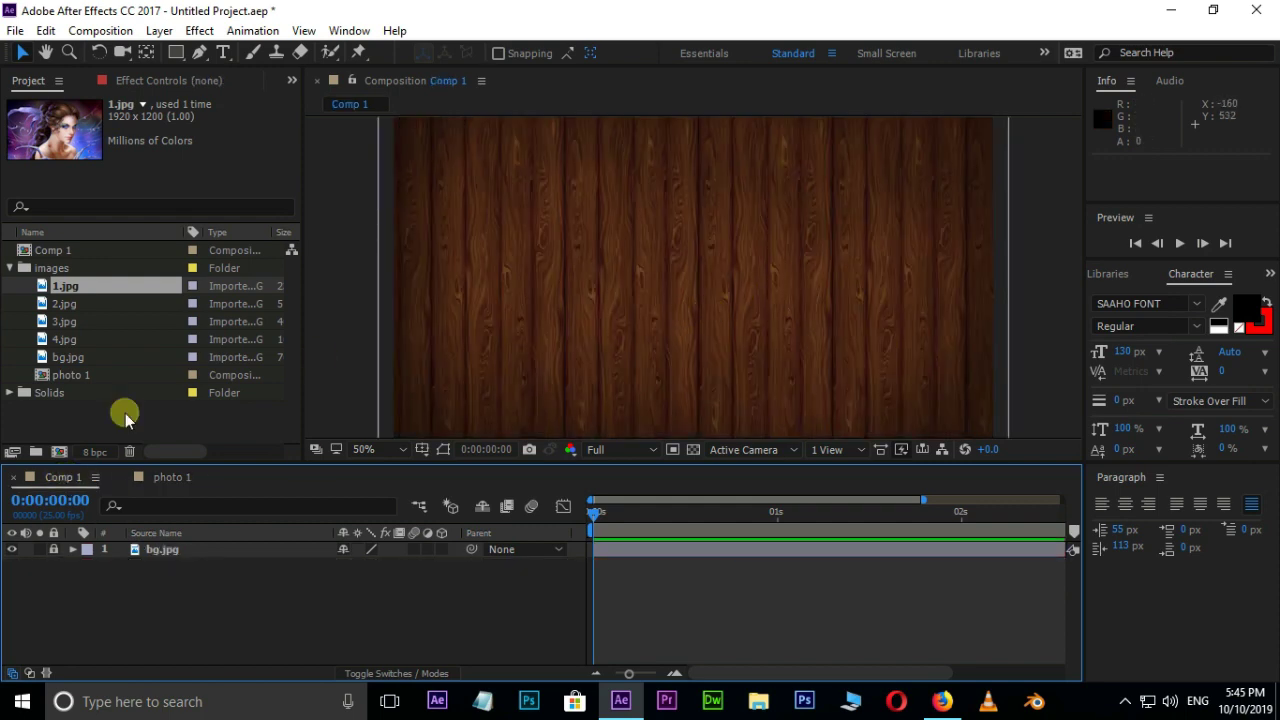
left_click_drag(78, 374, 172, 555)
left_click_drag(172, 555, 172, 556)
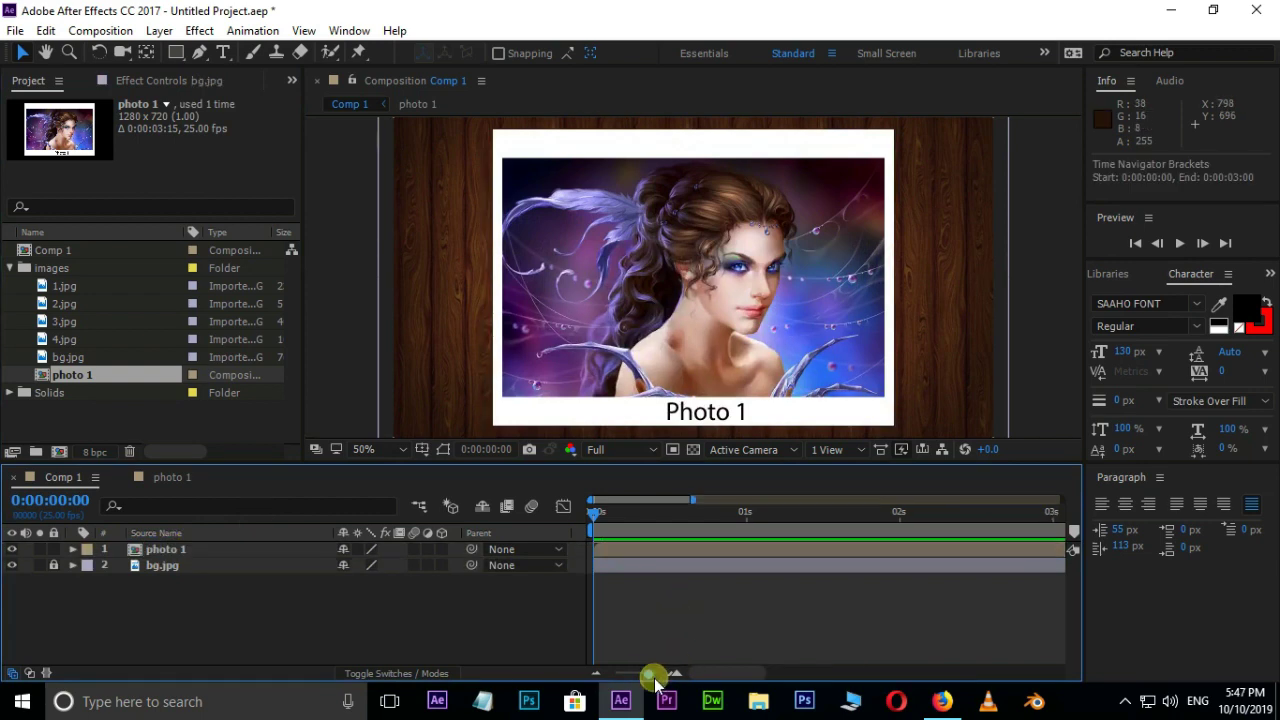
left_click_drag(655, 683, 600, 675)
- Set the scale of the photo 1 layer in Comp 1 to 78%
left_click(674, 550)
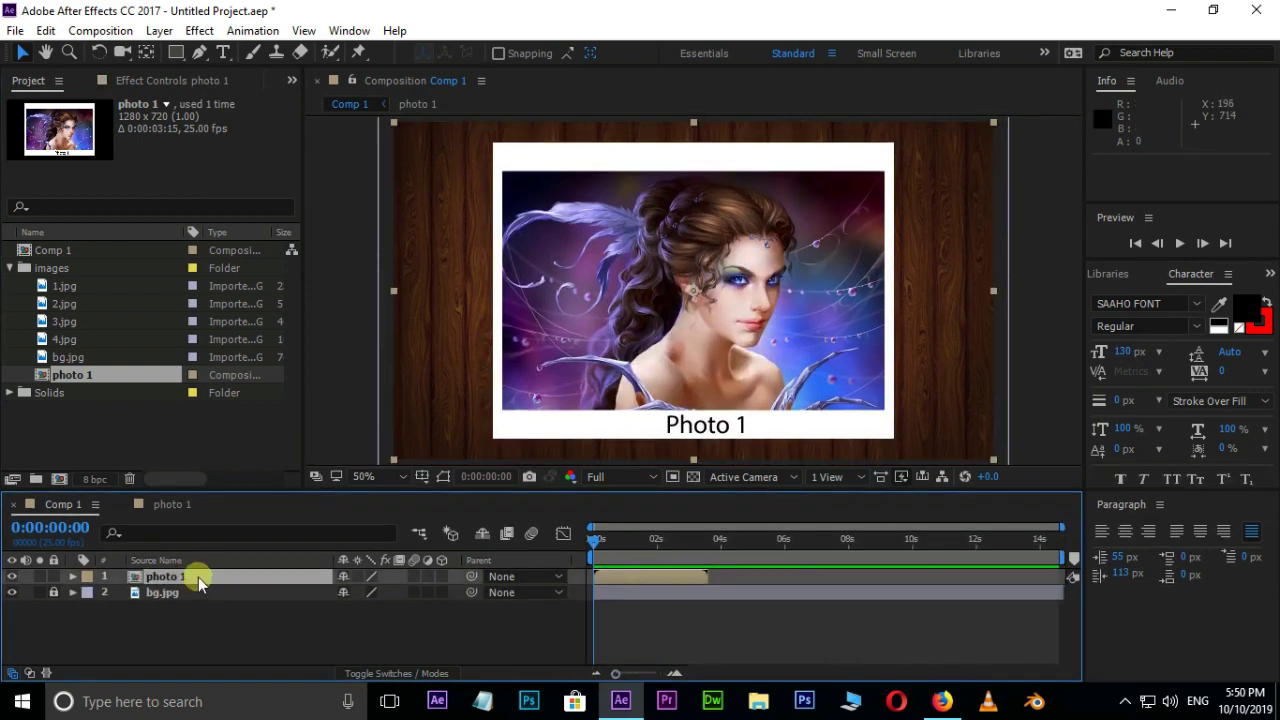
key("s")
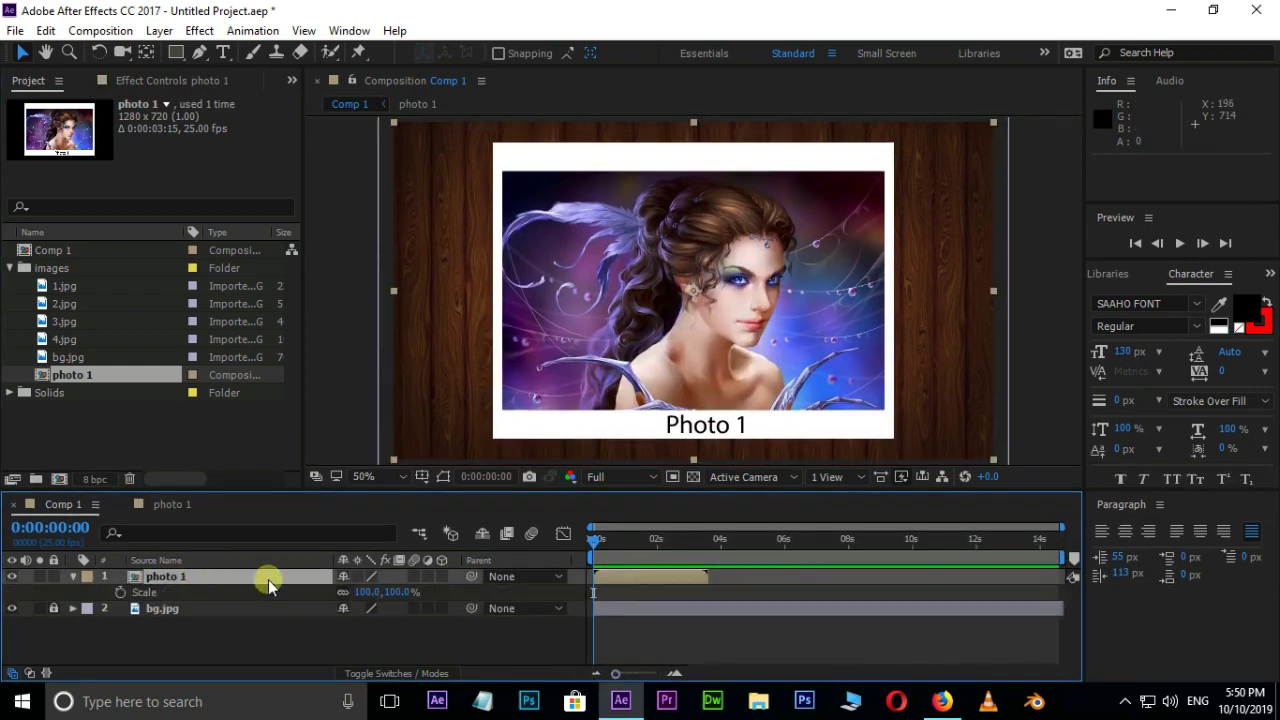
left_click_drag(363, 593, 343, 588)
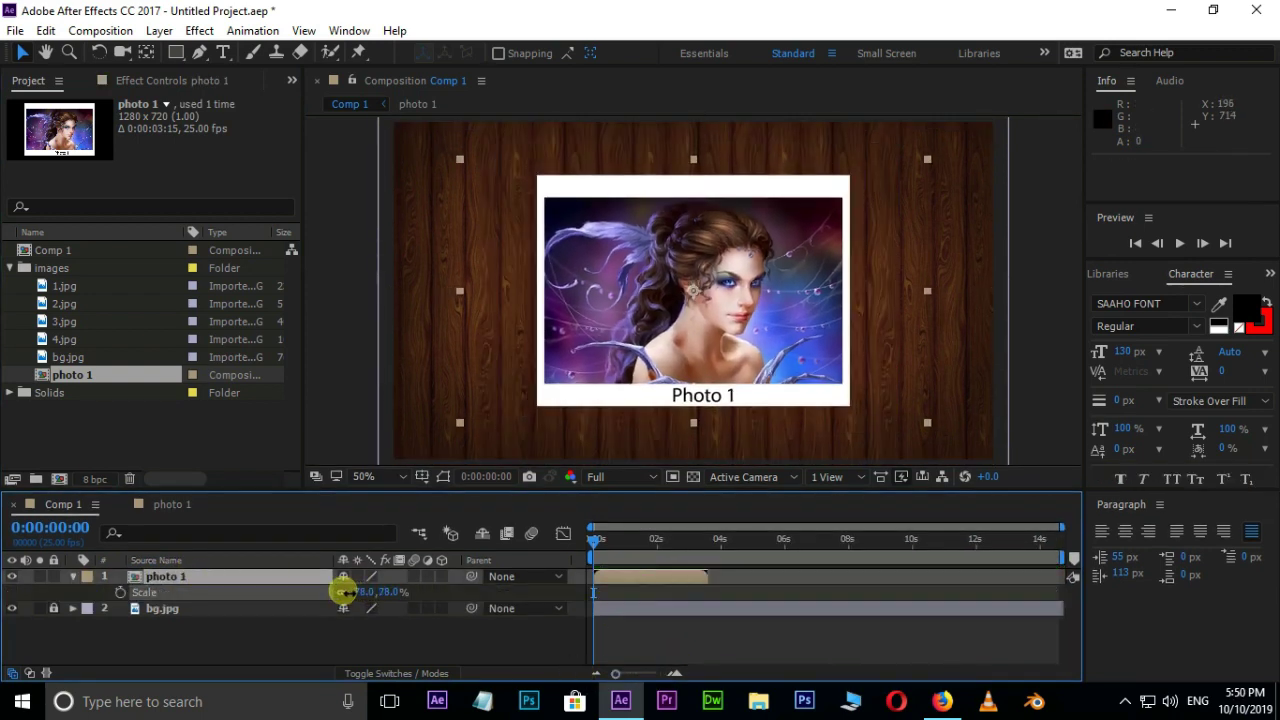
key("Return")
left_click(74, 577)
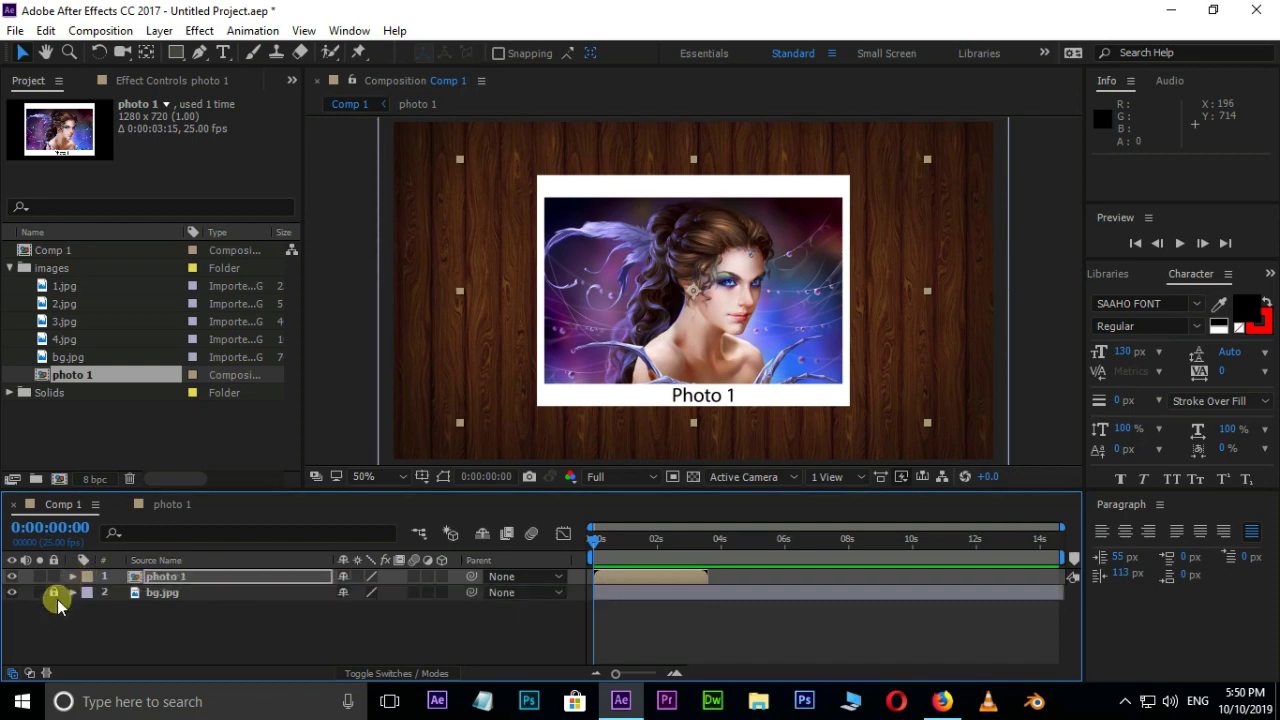
- Unlock the bg.jpg layer and make both the photo 1 and bg.jpg layers 3D
left_click(441, 577)
left_click(441, 592)
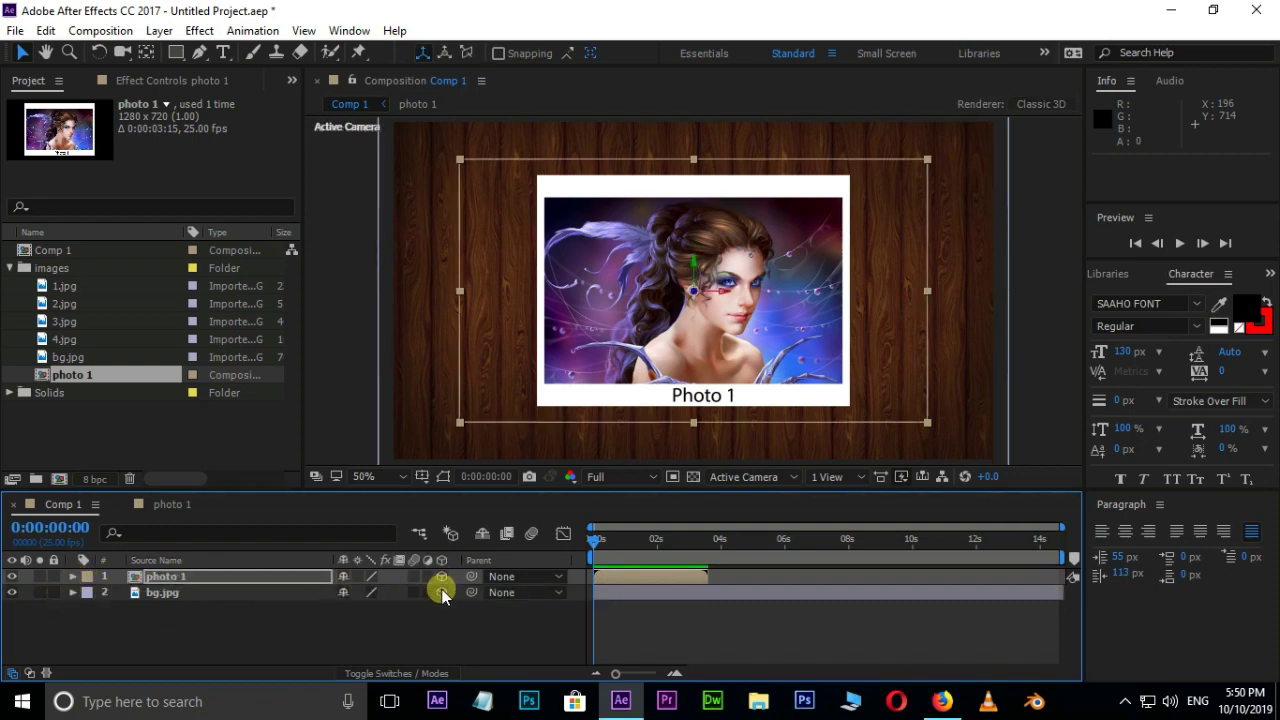
- Start a new light in Comp 1 and choose Spot as its light type
right_click(283, 627)
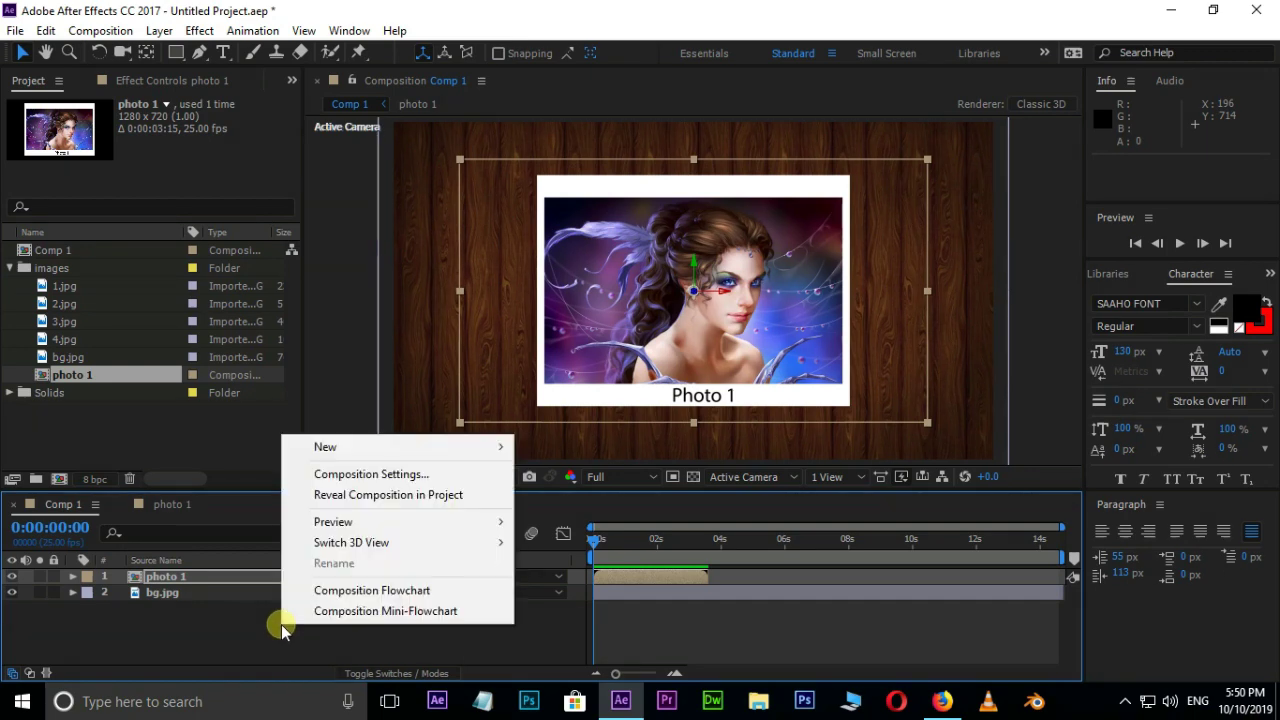
mouse_move(370, 455)
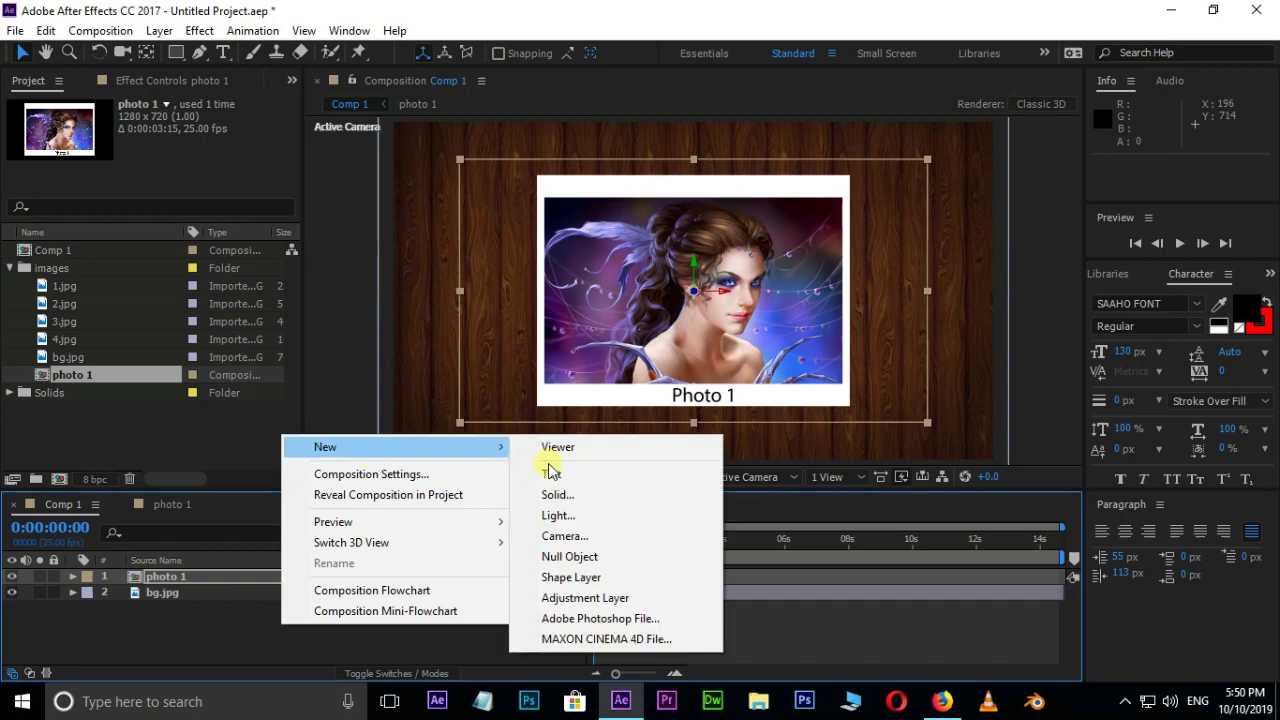
left_click(556, 516)
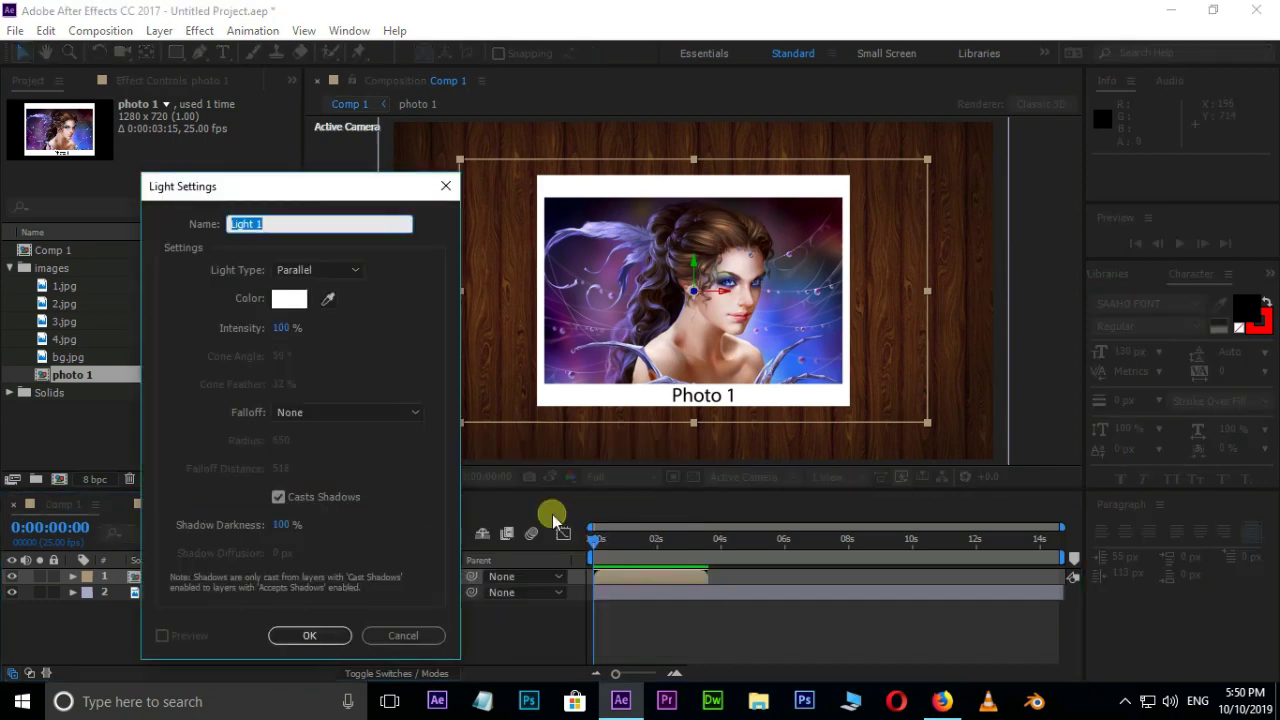
left_click(355, 270)
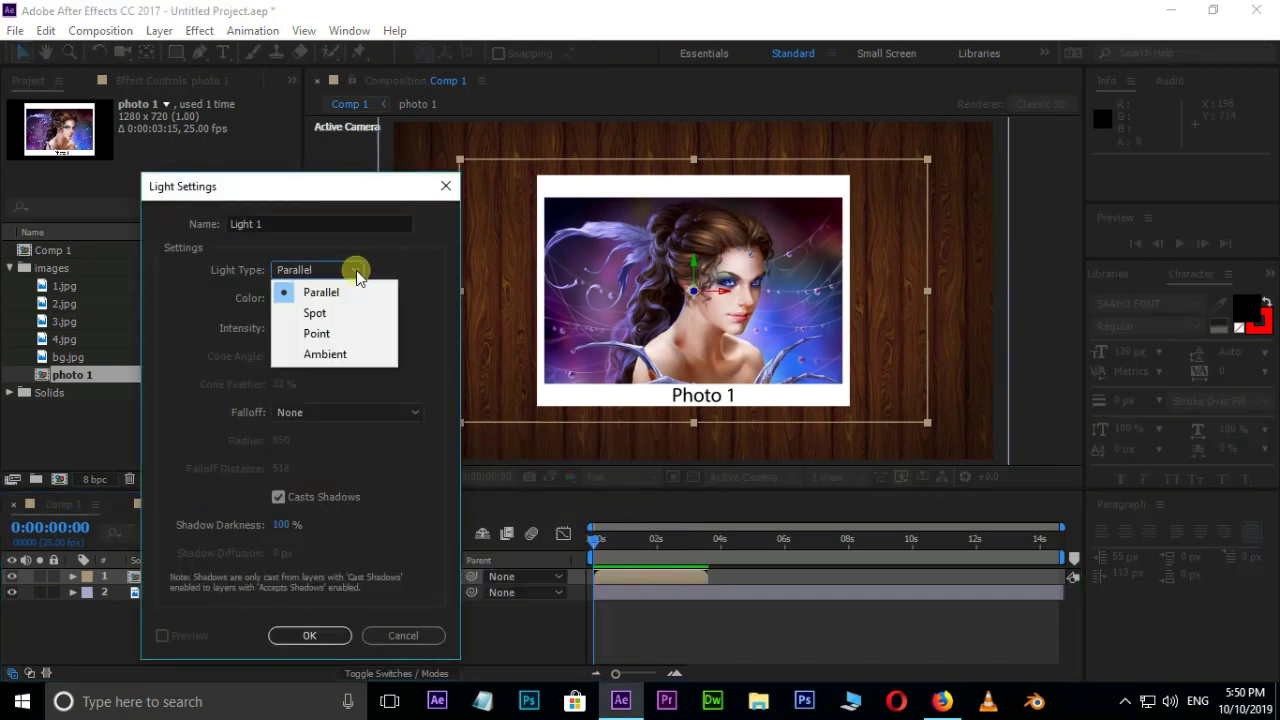
left_click(318, 314)
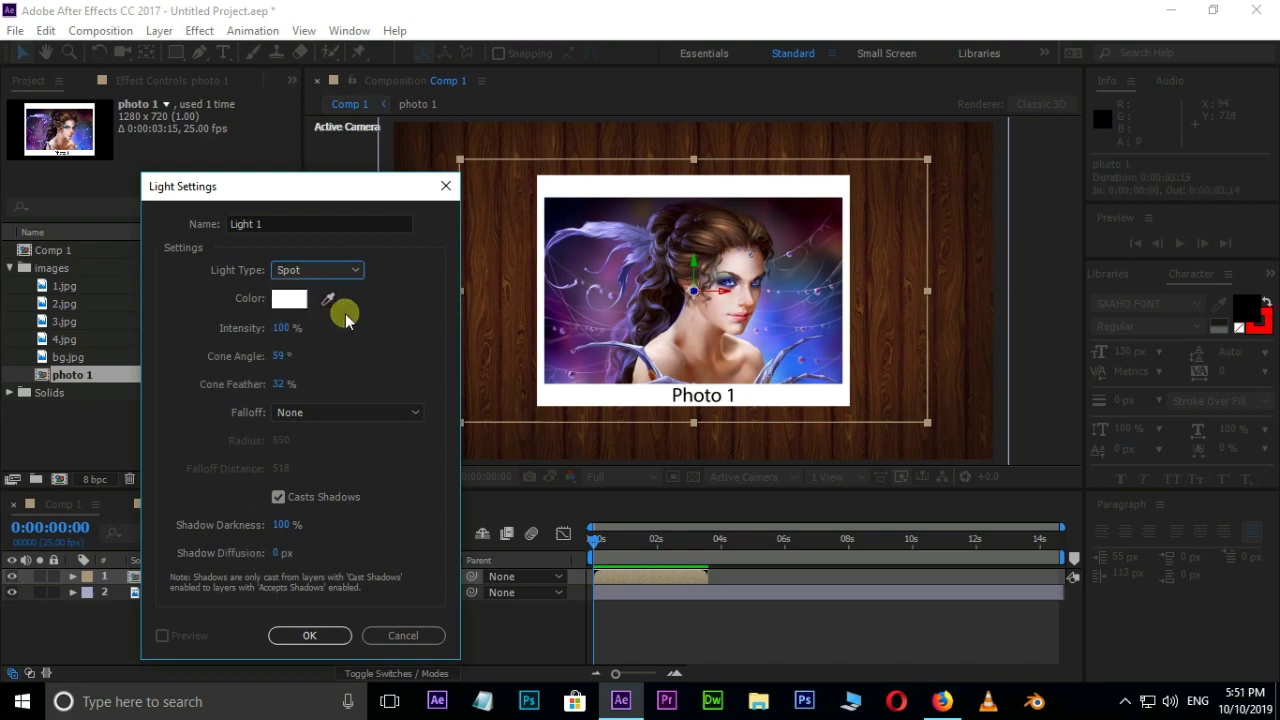
- Set the spot light's intensity to 180%, cone angle to 90° and cone feather to 91%
left_click(285, 328)
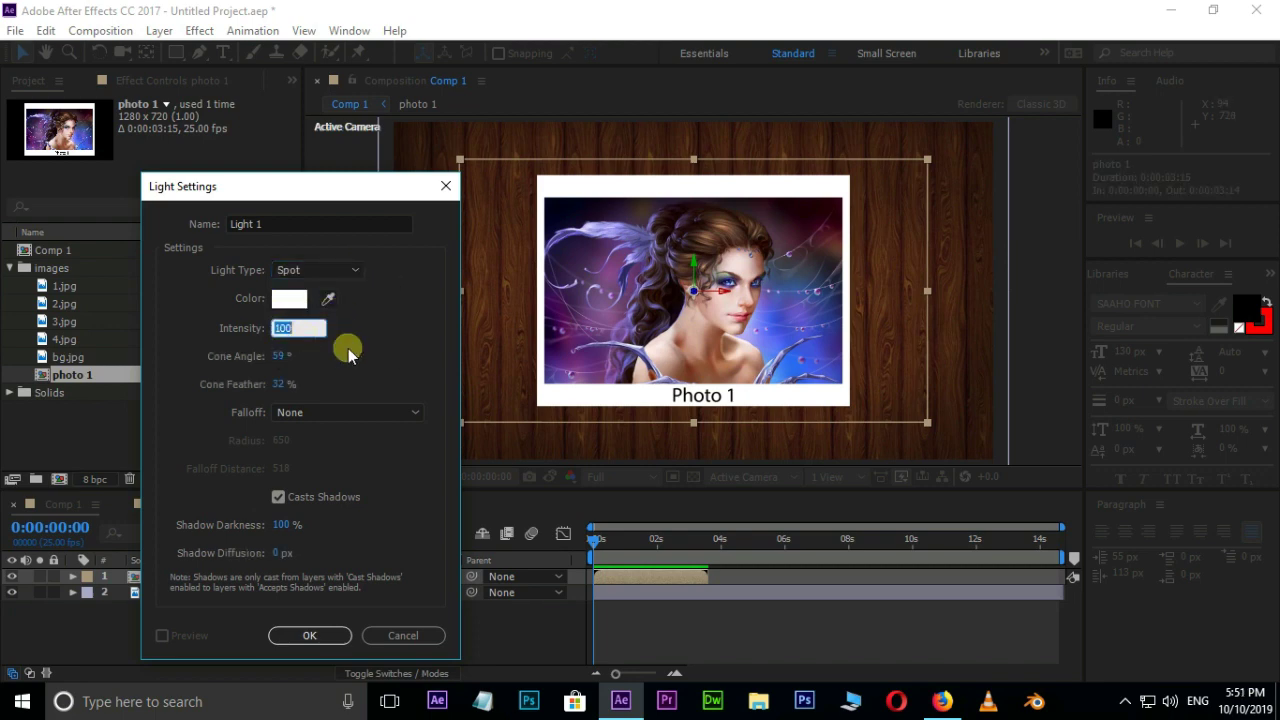
type("18")
left_click(327, 352)
left_click(280, 357)
type("90")
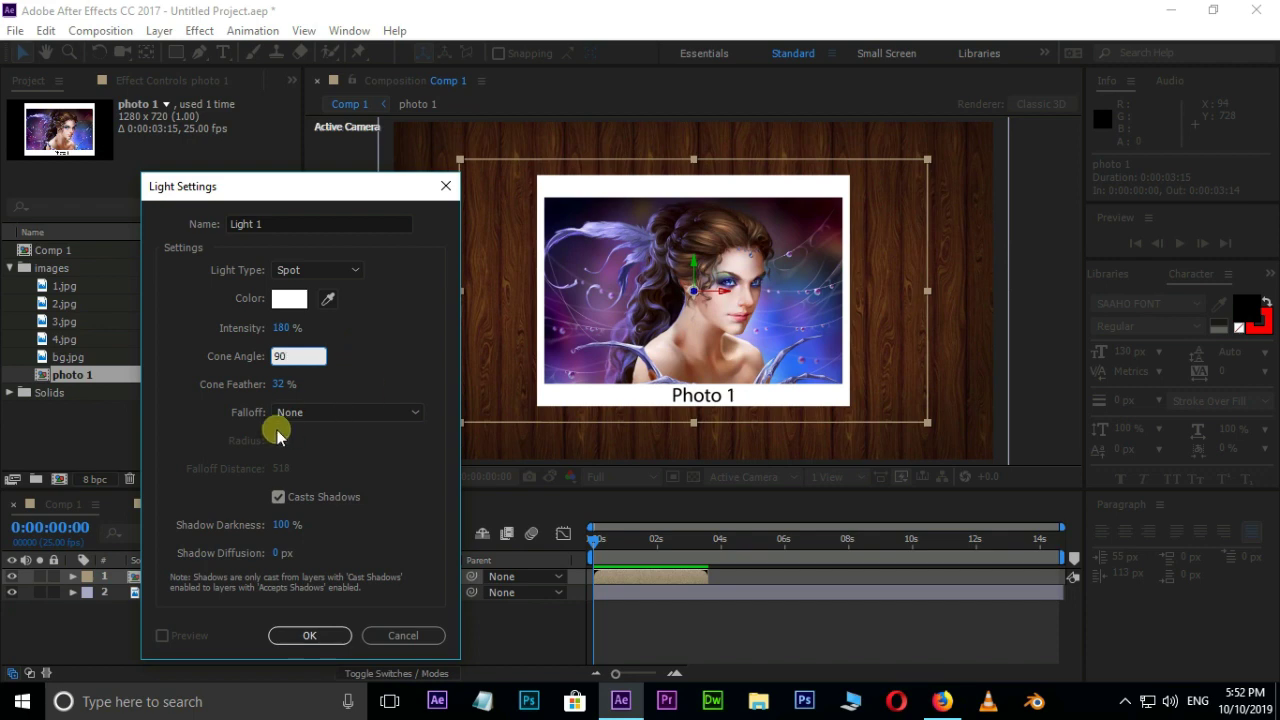
left_click(280, 384)
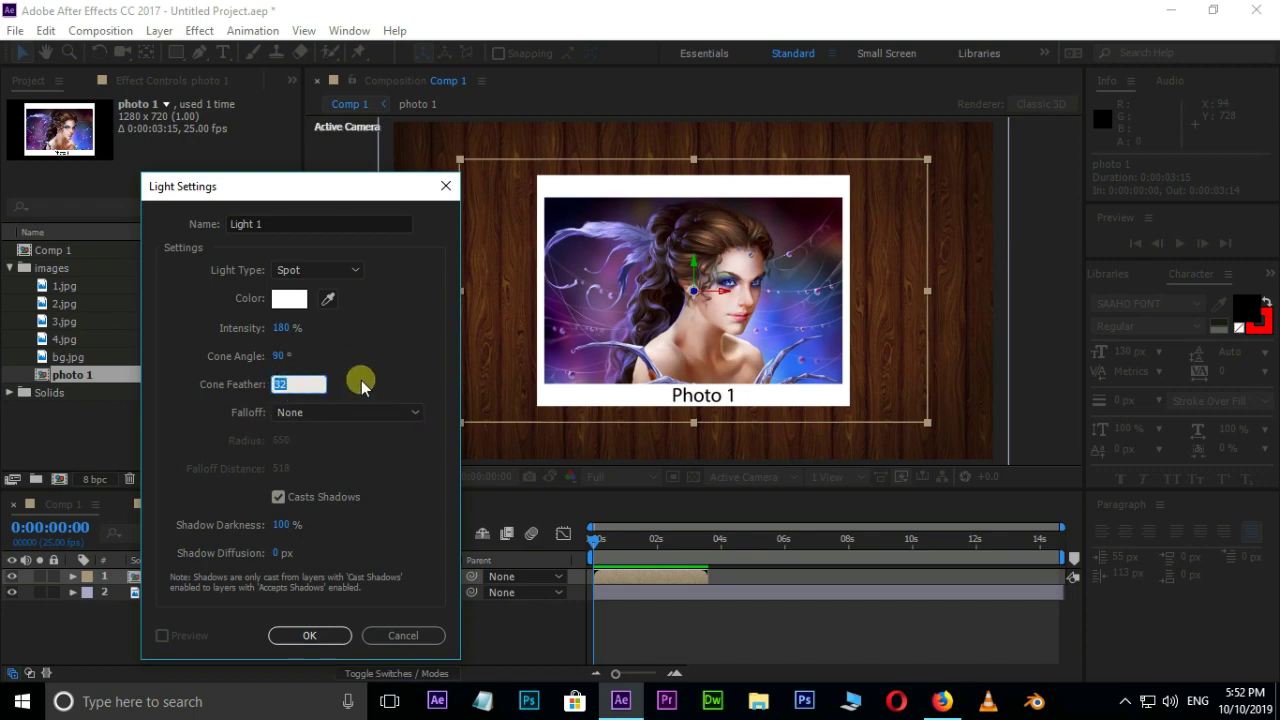
type("91")
key("Return")
- Create the light with Casts Shadows on, shadow darkness 75% and shadow diffusion 350 px
left_click(278, 497)
left_click(278, 498)
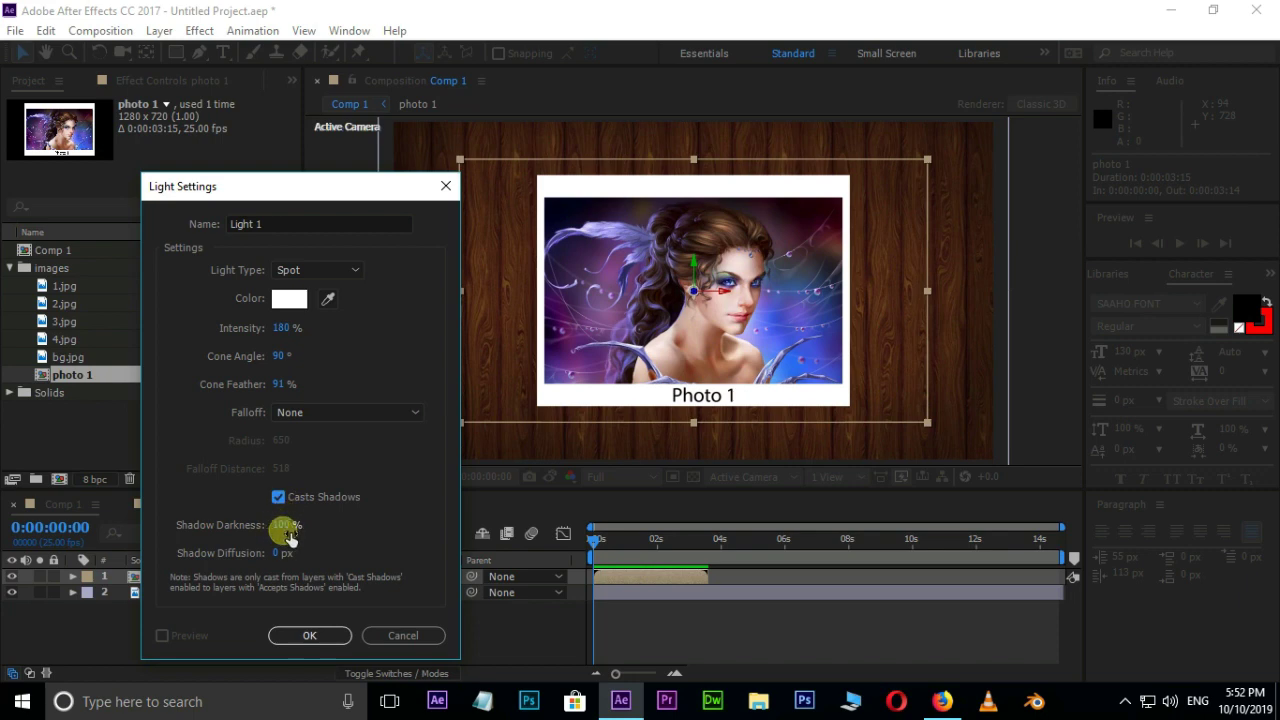
left_click(281, 525)
type("75")
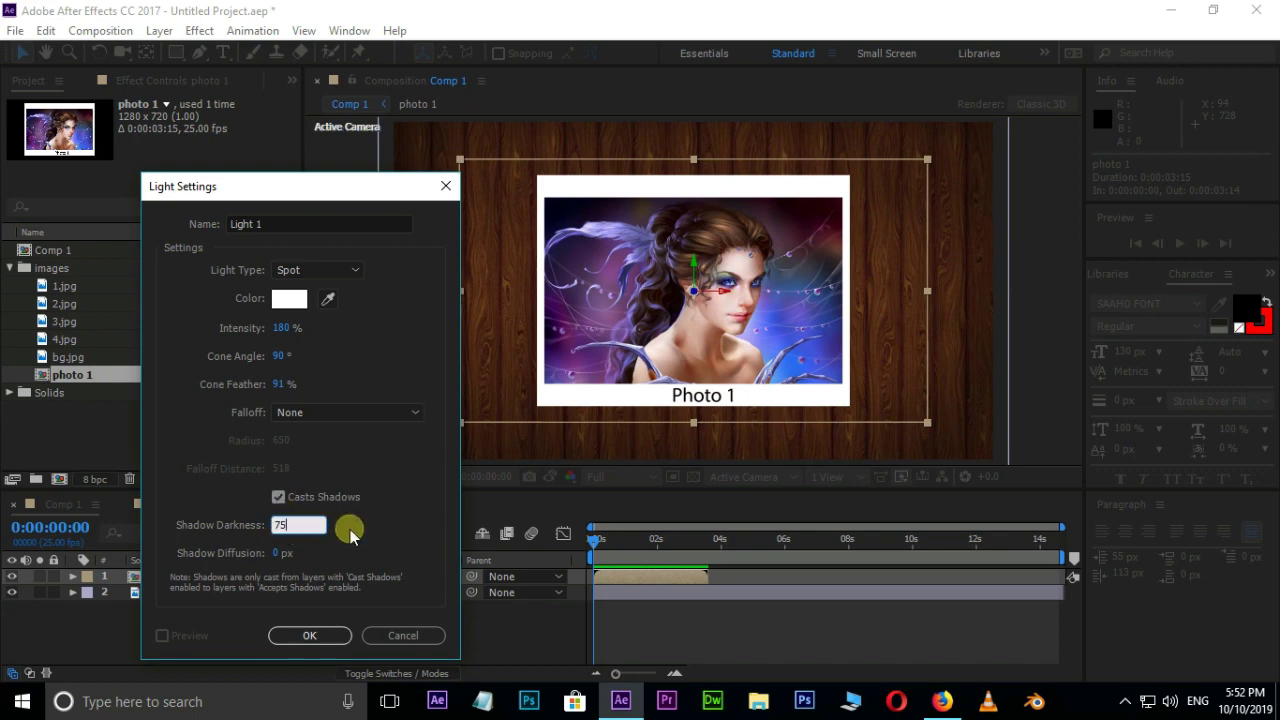
key("Return")
left_click(279, 554)
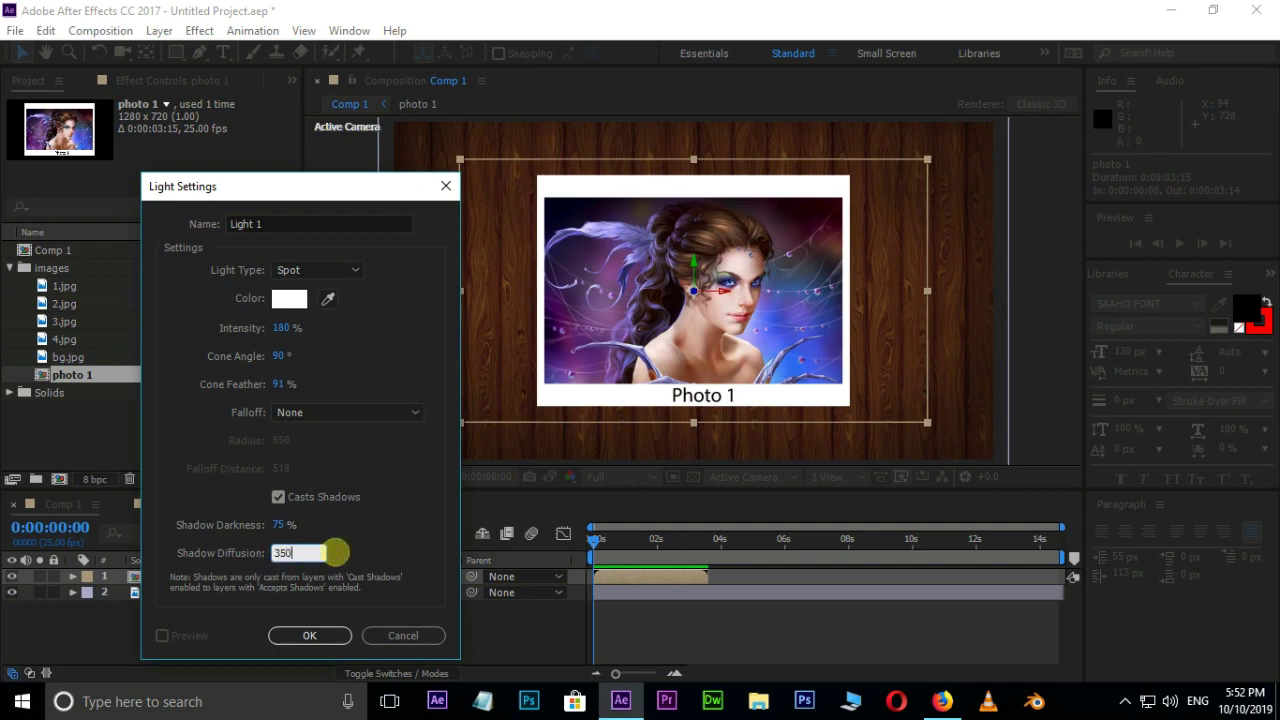
left_click(324, 636)
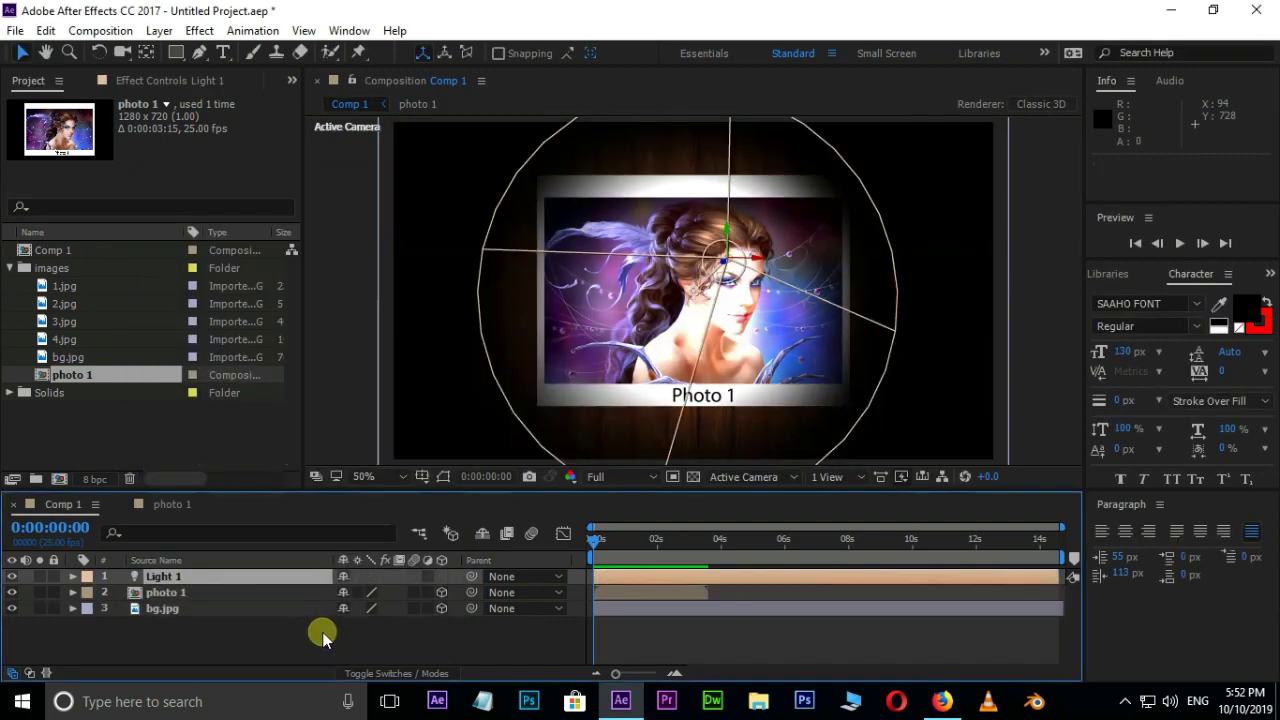
- Move Light 1 above and to the left of the photo, to about 535, 197, -1391
key("comma")
key("comma")
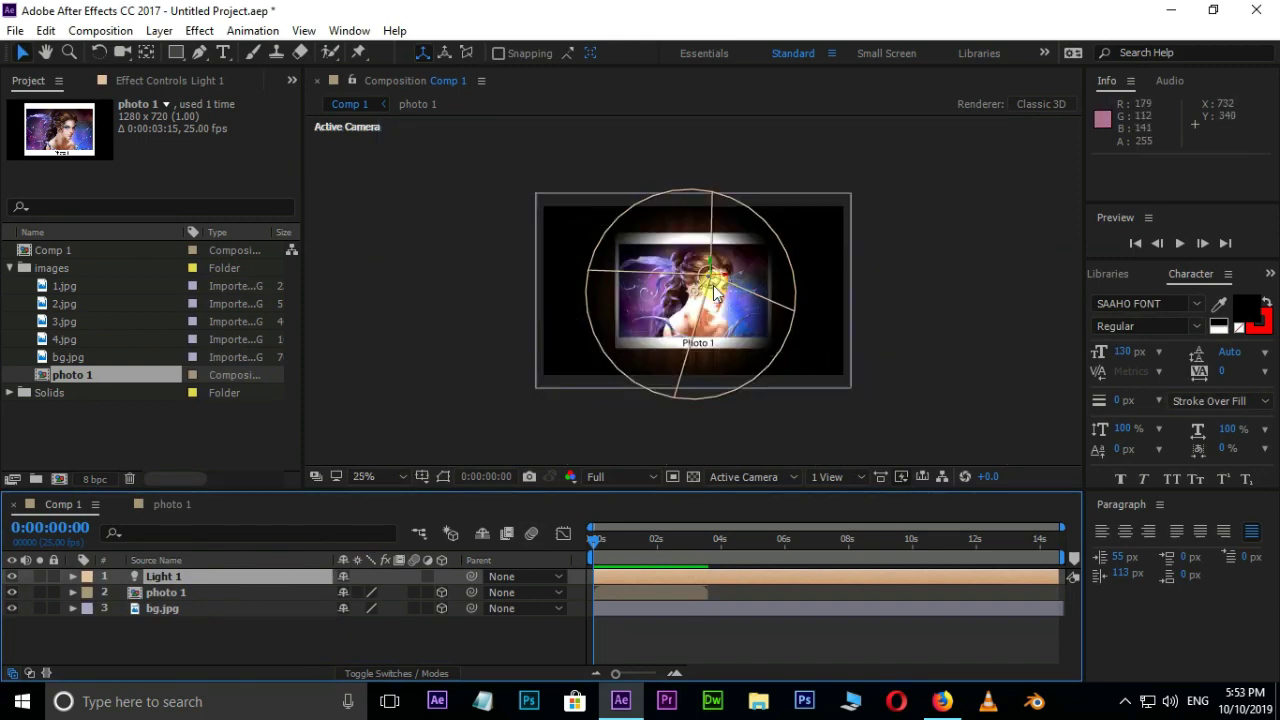
left_click_drag(723, 290, 806, 131)
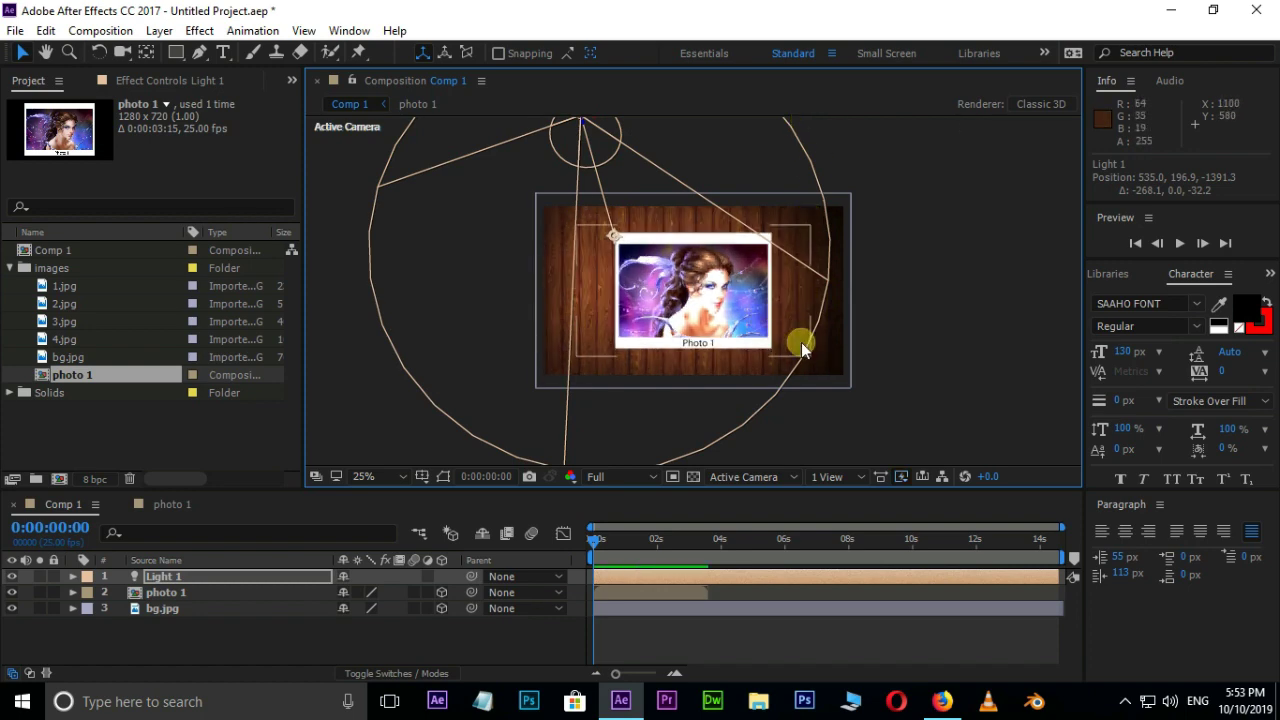
key("period")
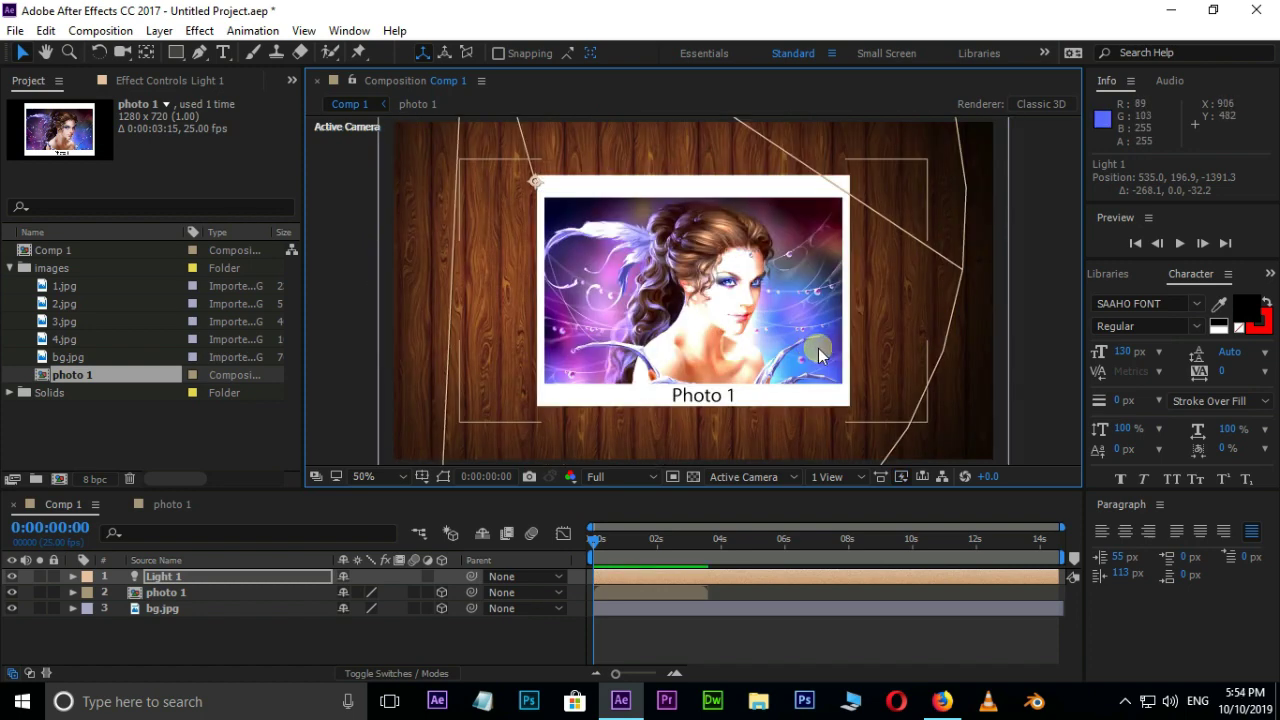
- In photo 1's material options, turn Casts Shadows on and Accepts Lights off
left_click(72, 592)
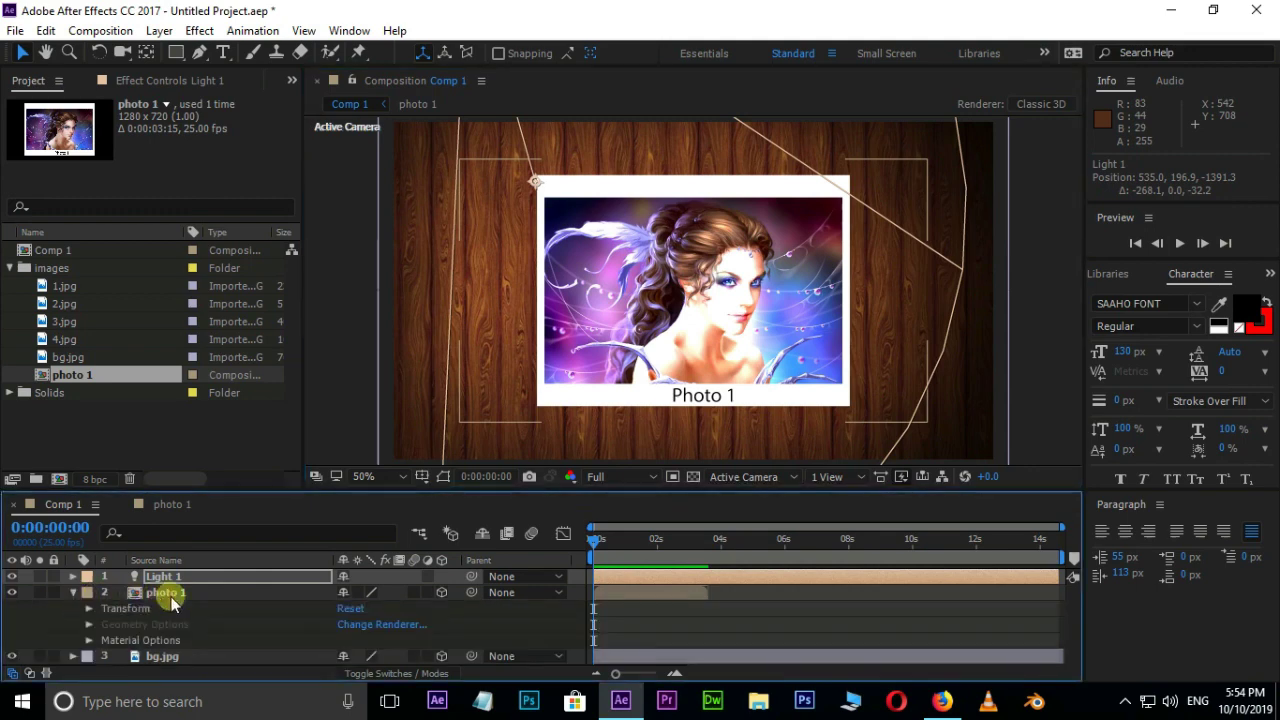
left_click(89, 640)
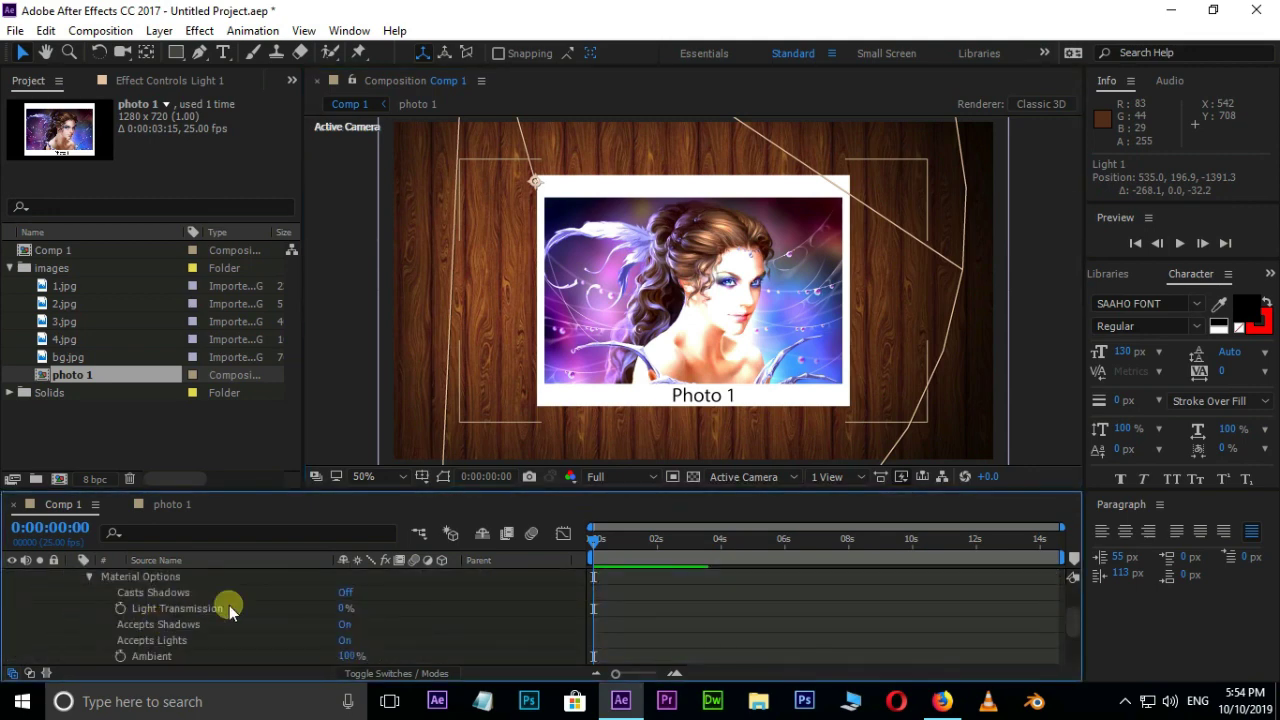
left_click(345, 593)
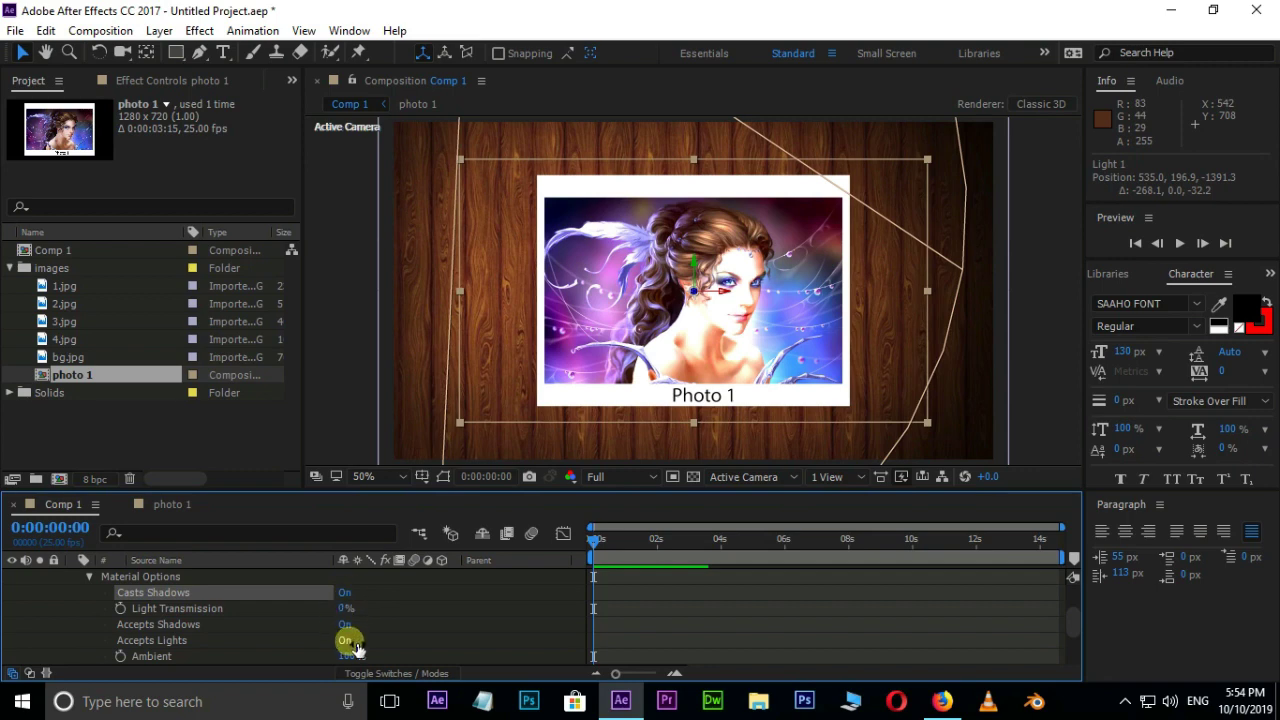
left_click(345, 640)
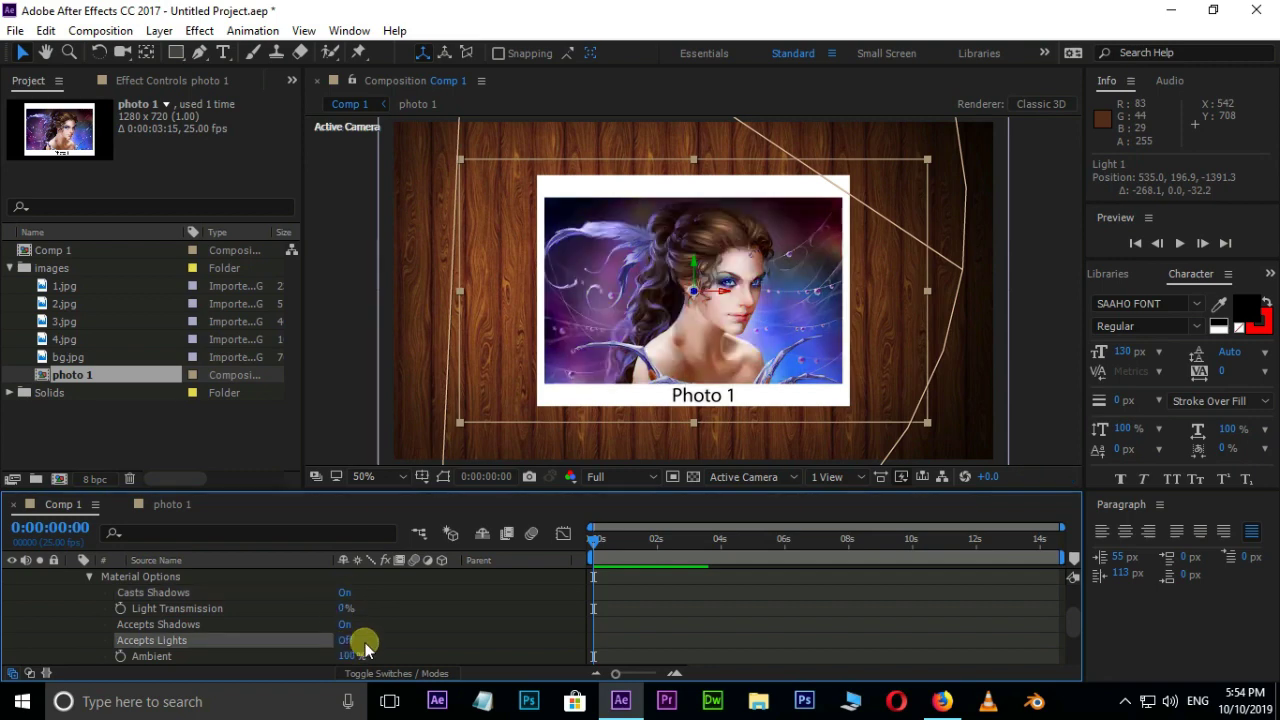
left_click_drag(320, 489, 320, 412)
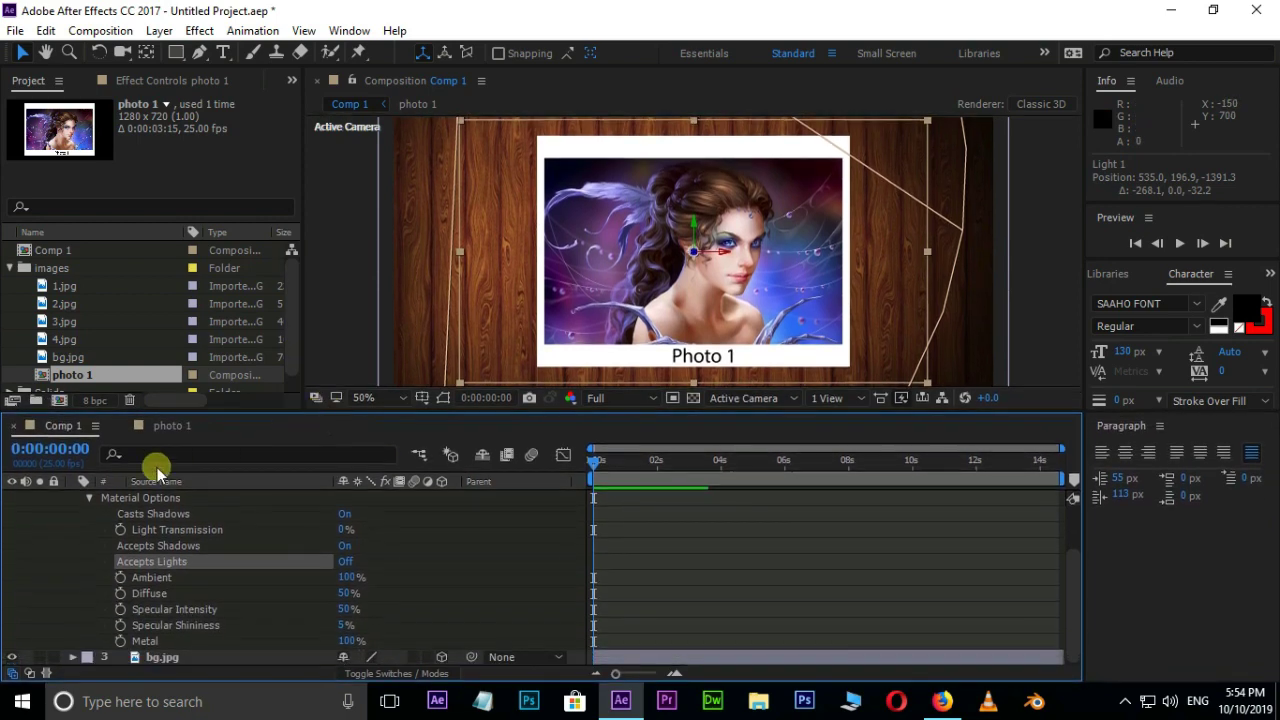
left_click(90, 498)
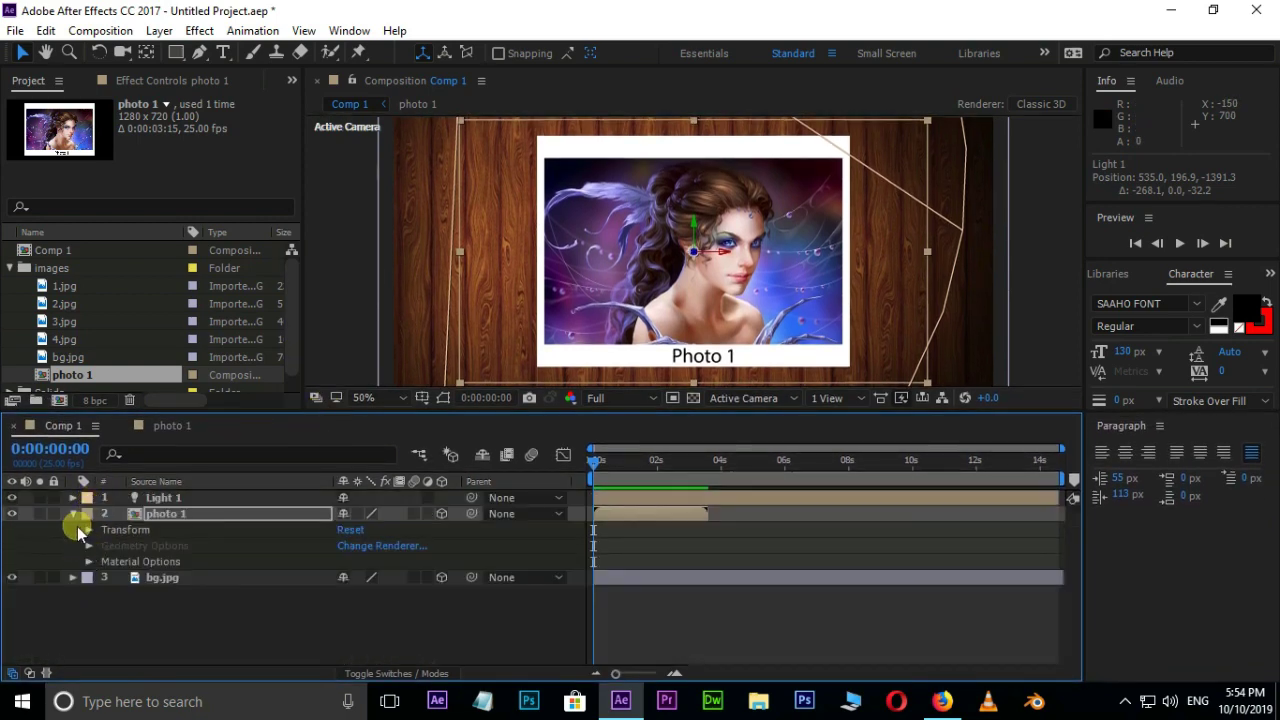
left_click(73, 513)
- Turn off Accepts Lights in the bg.jpg layer's material options
left_click(73, 530)
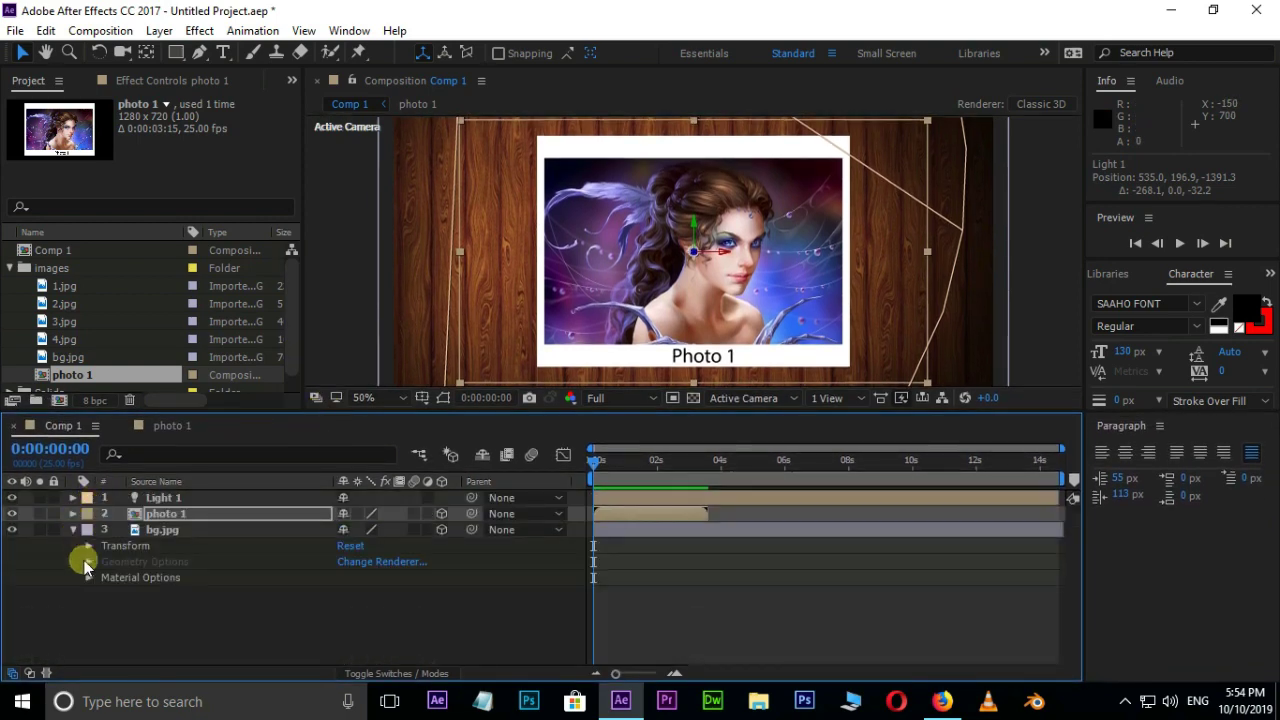
left_click(88, 577)
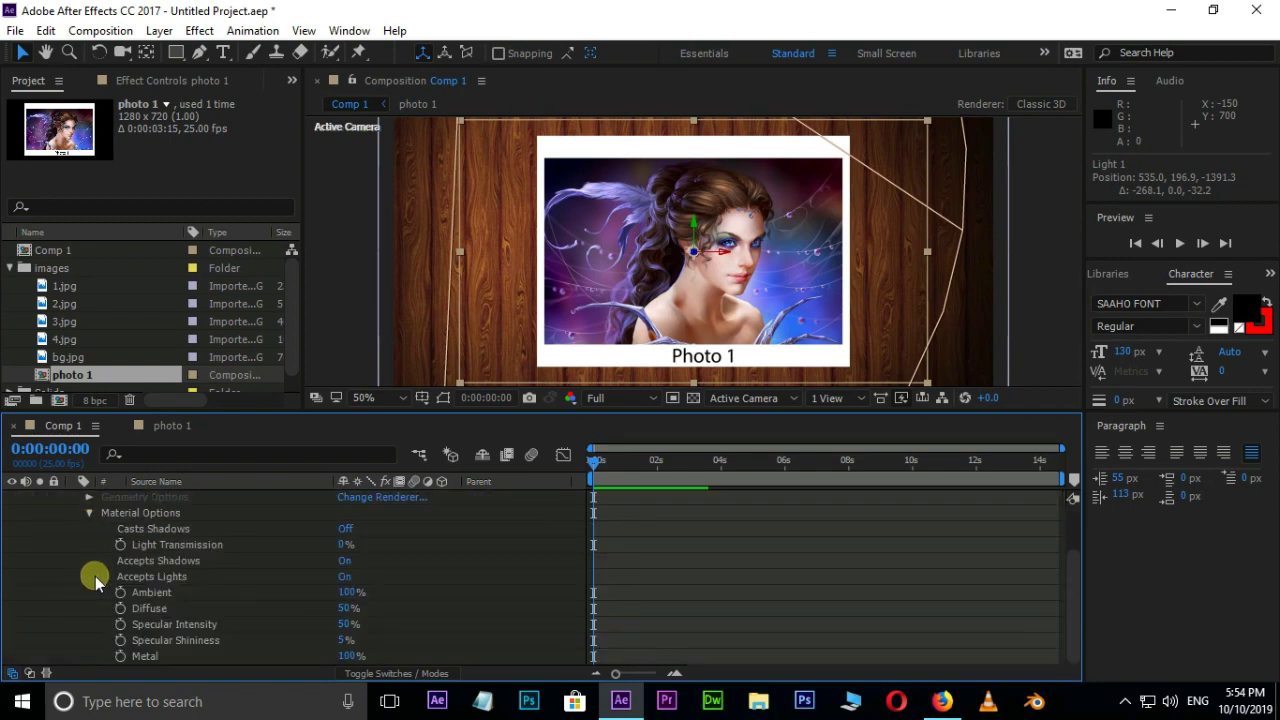
left_click(345, 577)
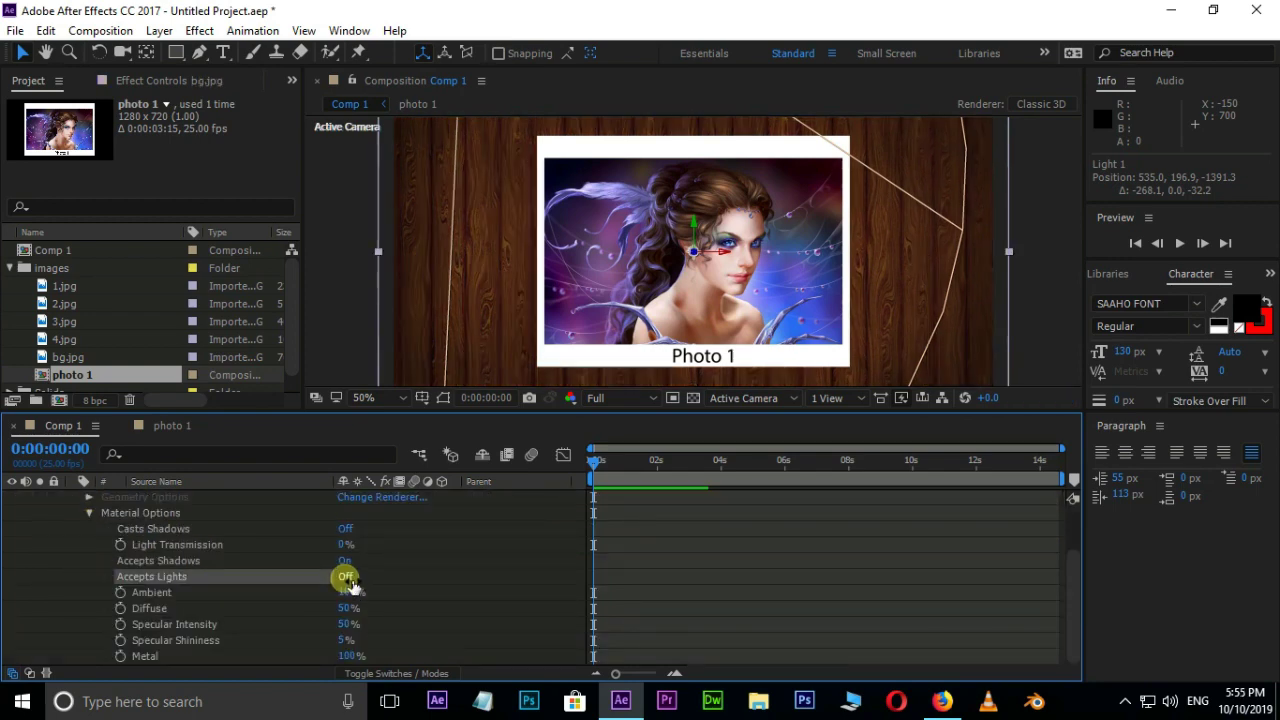
scroll(300, 570, "up", 3)
left_click(88, 571)
left_click(72, 529)
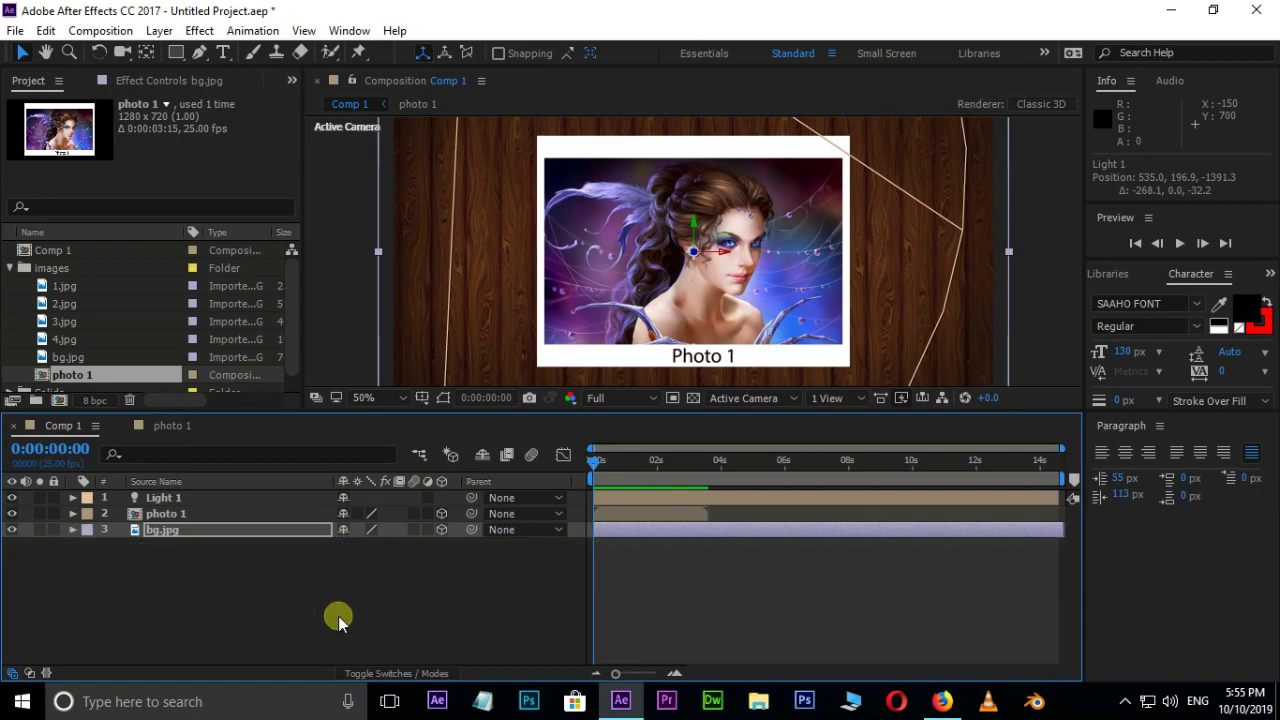
left_click_drag(420, 412, 383, 486)
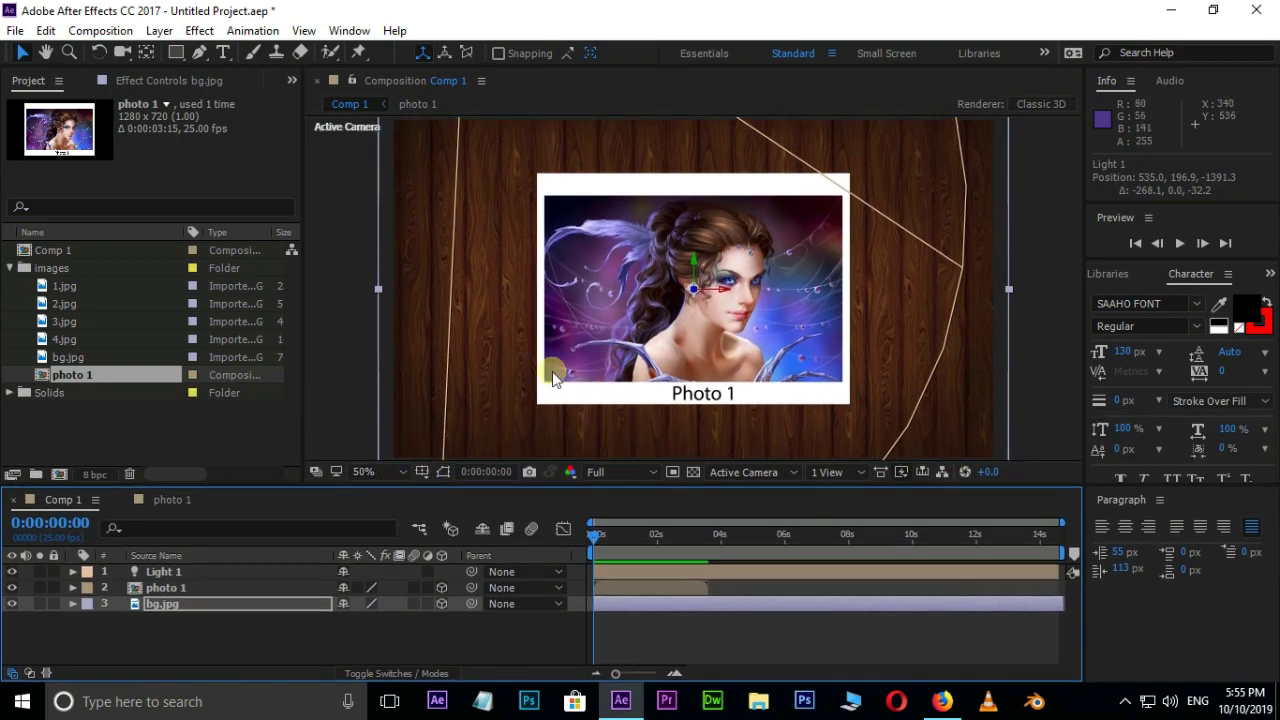
- Set the photo 1 layer's Z position to -25 to lift it off the wooden background
left_click(209, 590)
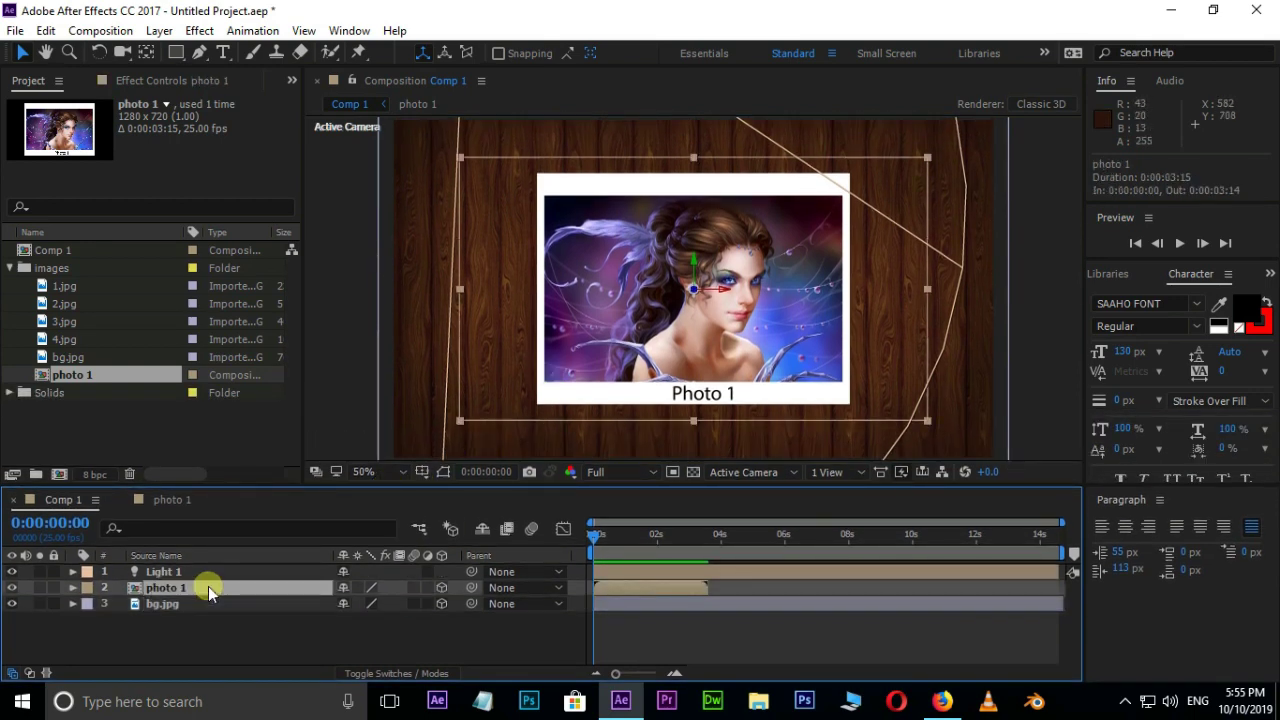
key("p")
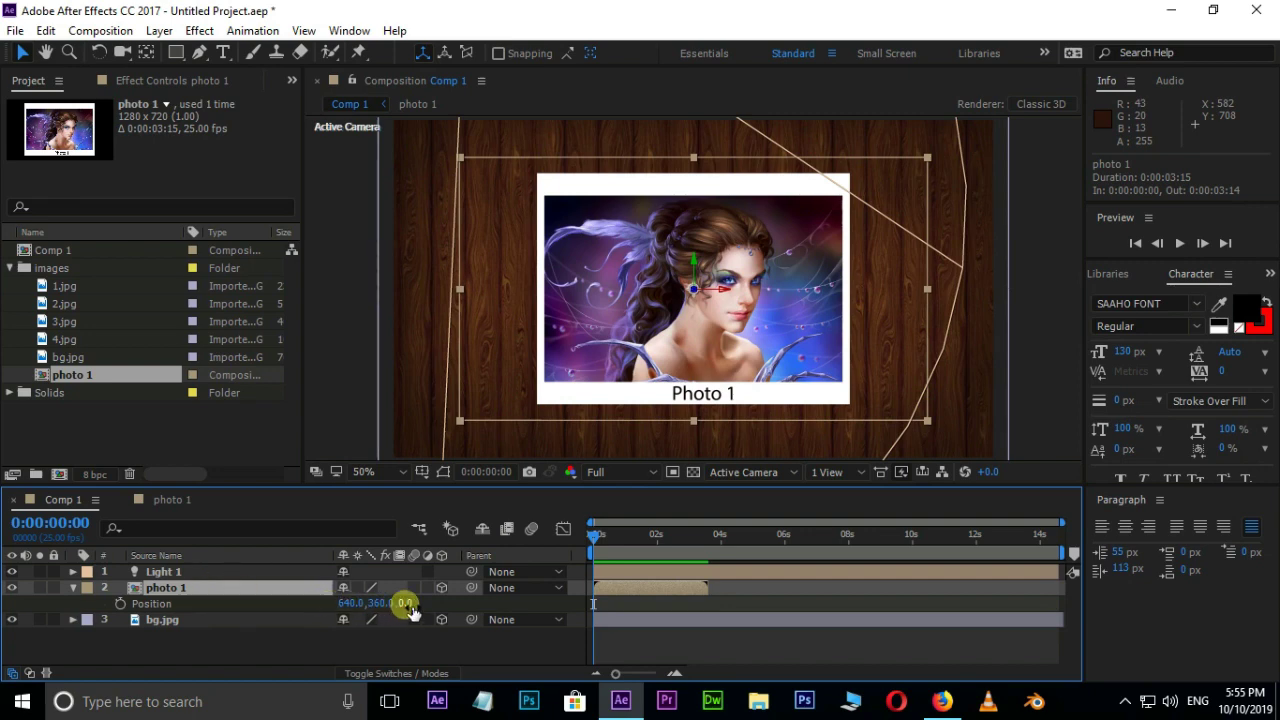
mouse_move(406, 603)
left_mouse_down()
mouse_move(366, 600)
mouse_move(406, 606)
left_mouse_up()
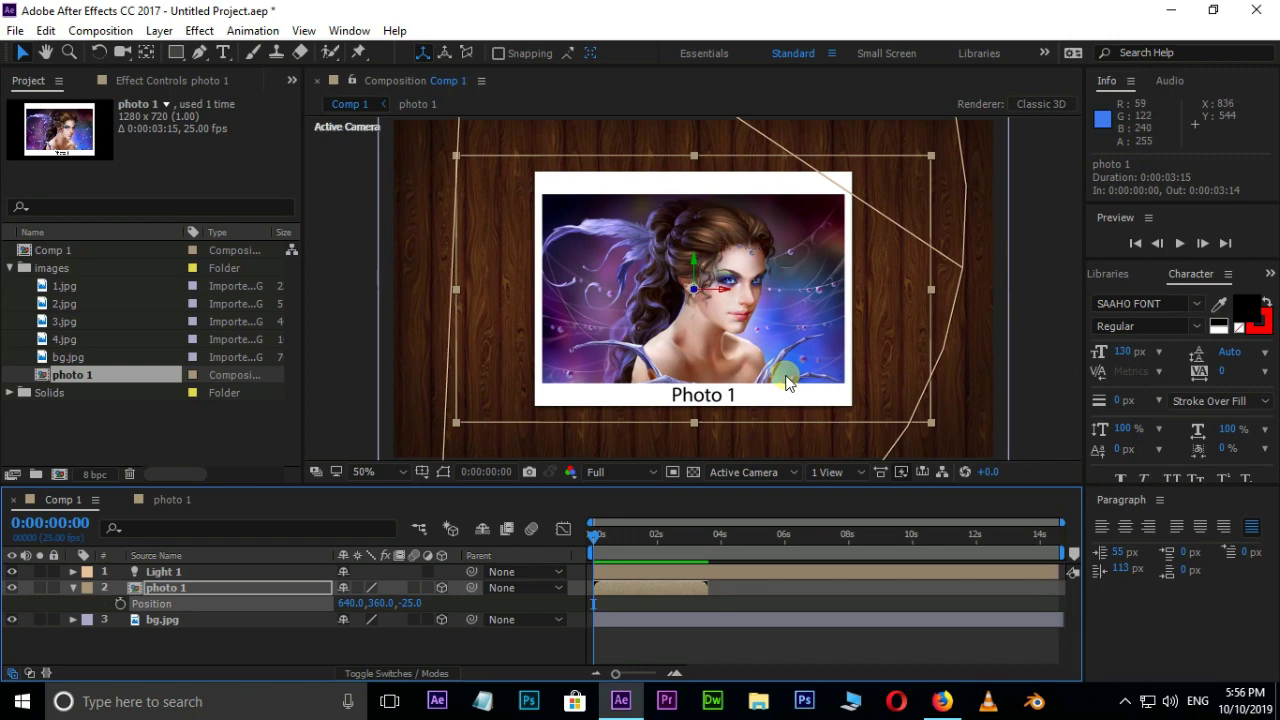
- Reveal photo 1's rotation properties and extend the layer to the end of the Comp 1 timeline
left_click(72, 587)
key("r")
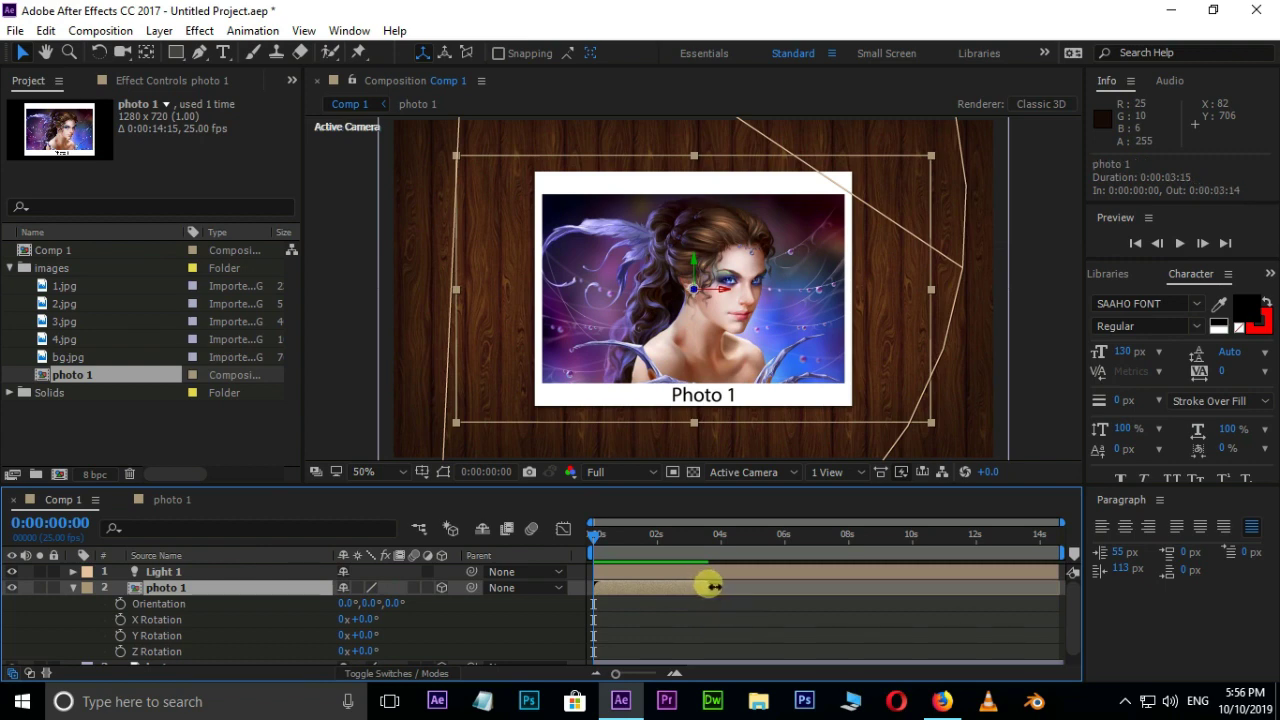
left_click_drag(705, 587, 1058, 587)
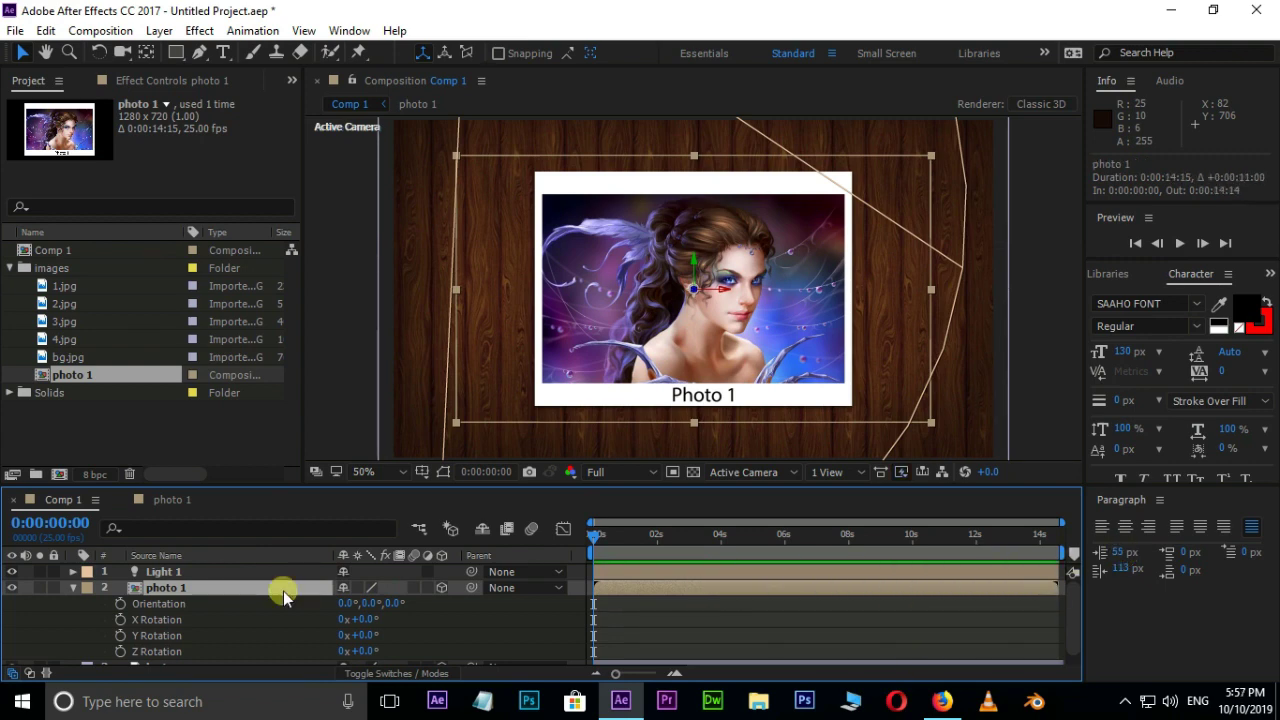
- At 2 seconds, set photo 1's Z Rotation to 10° and its X position to 850
left_click_drag(595, 535, 657, 536)
left_click(379, 633)
left_click_drag(370, 651, 366, 651)
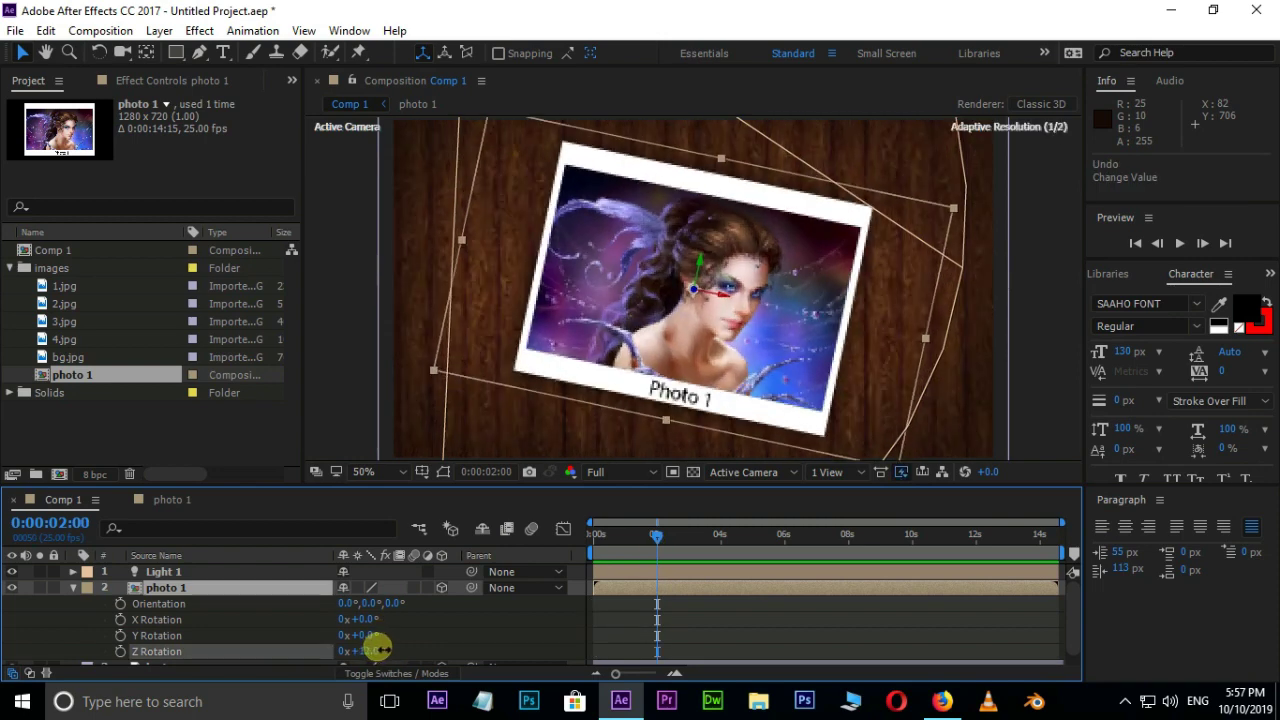
left_click(342, 613)
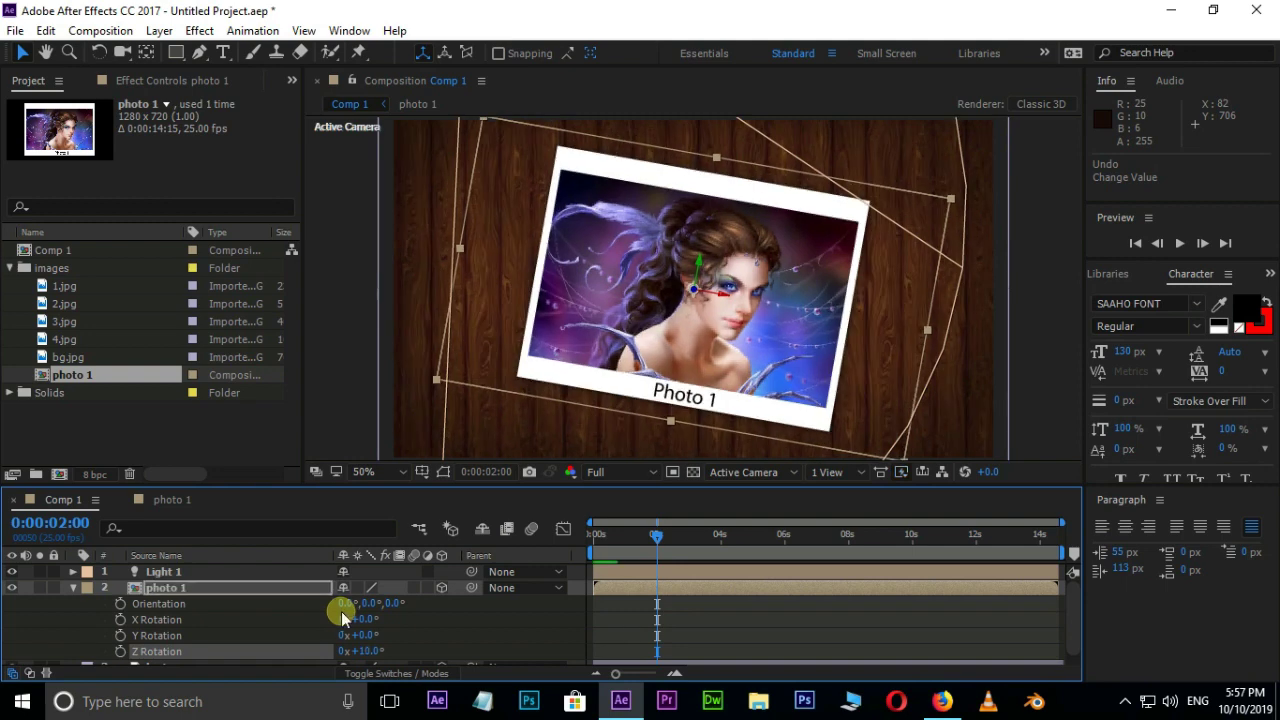
scroll(402, 635, "up", 1)
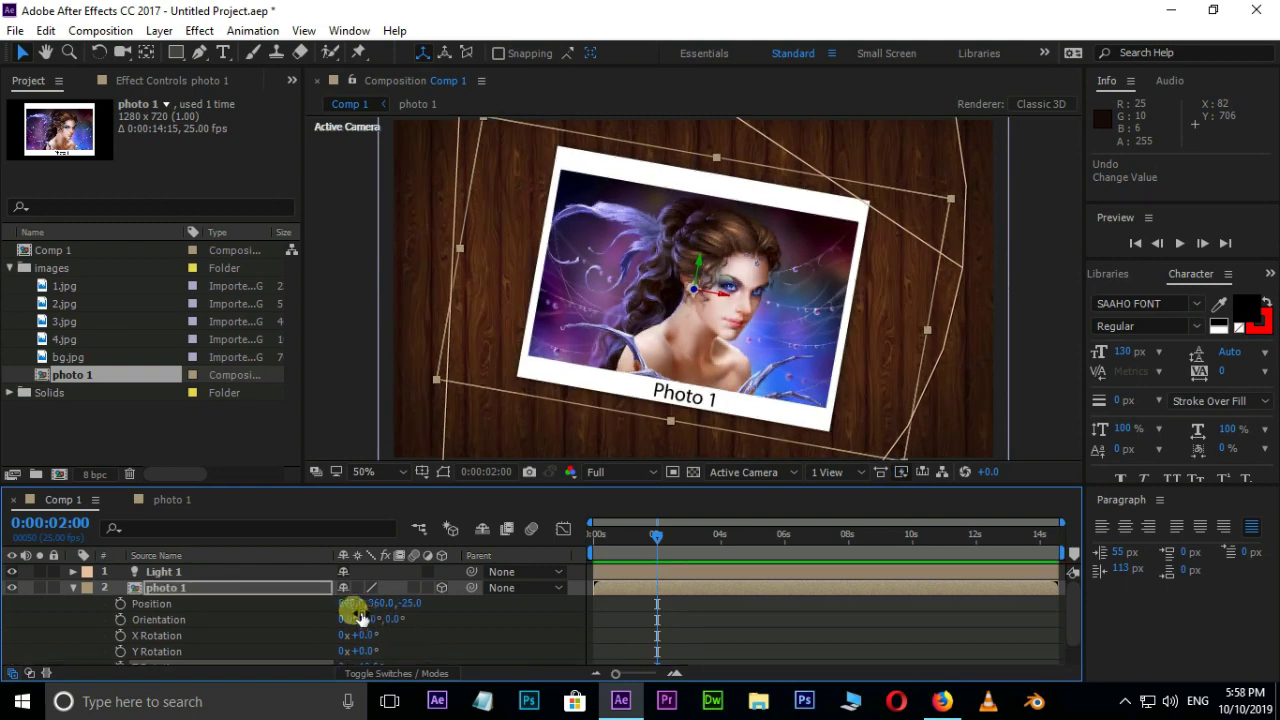
left_click_drag(352, 608, 543, 601)
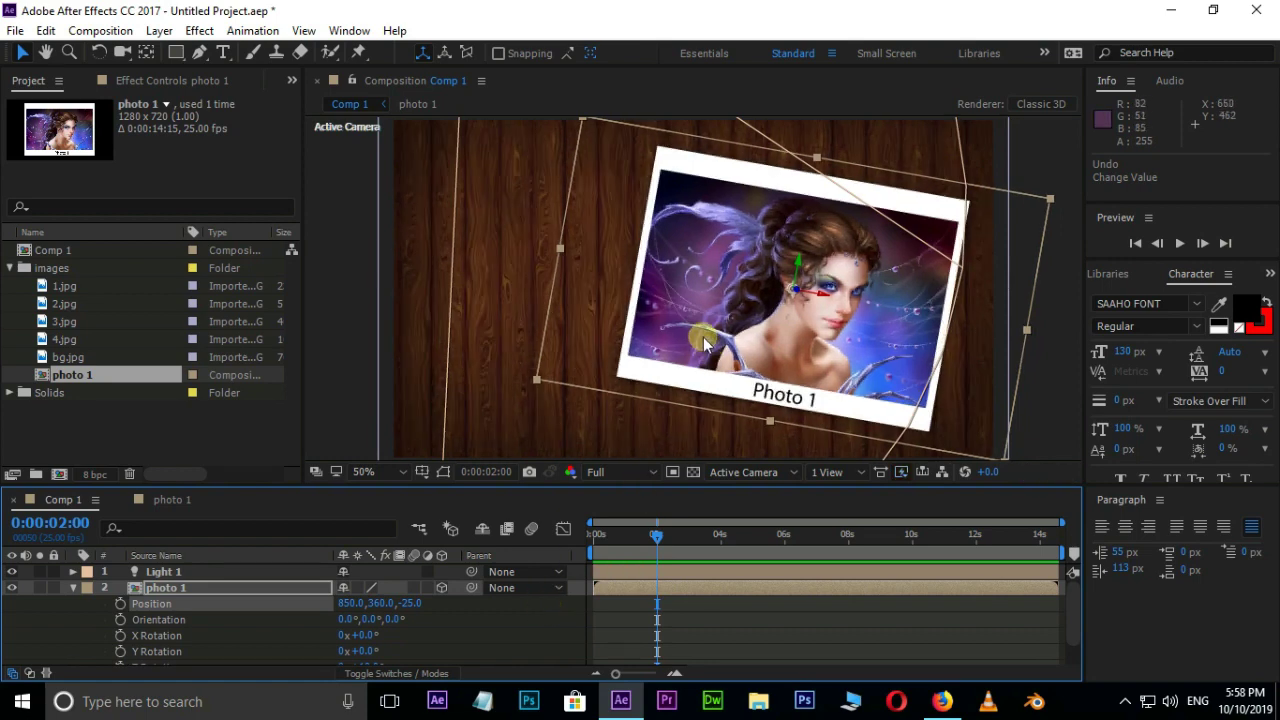
- Animate photo 1's Scale with keyframes from 239% at 0 seconds down to 78% at 2 seconds
scroll(697, 343, "down", 2)
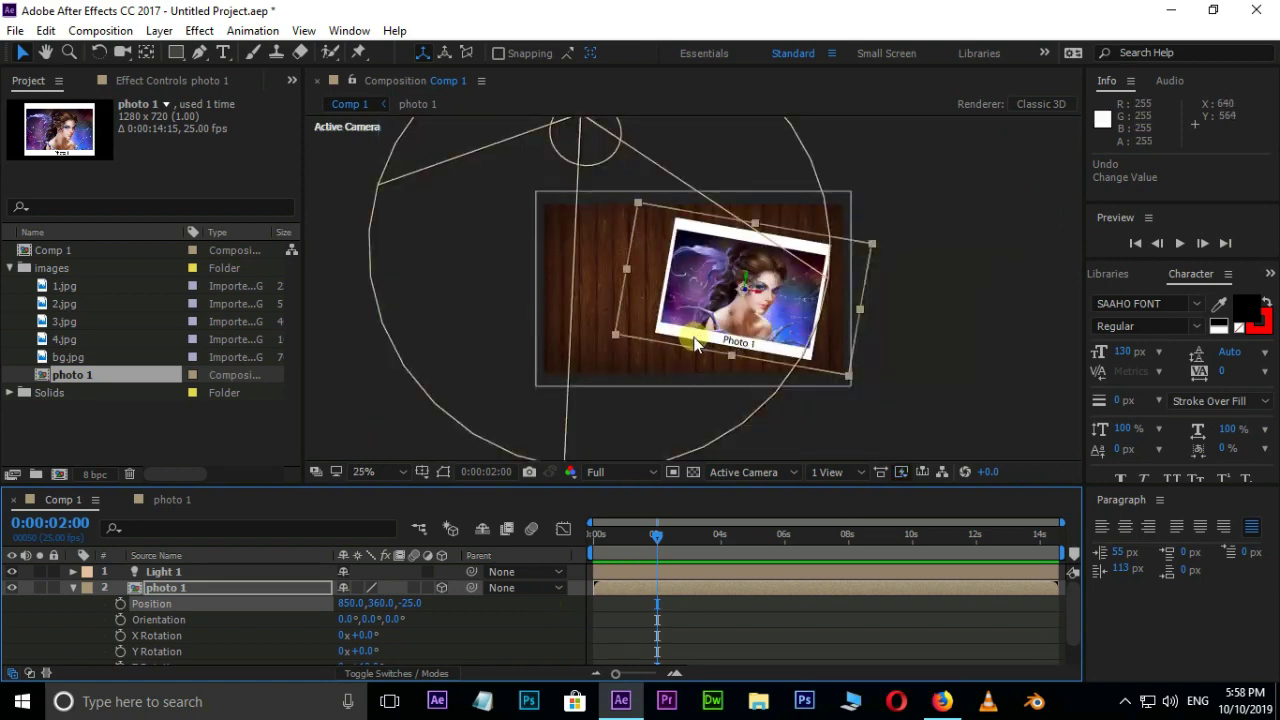
left_click(155, 587)
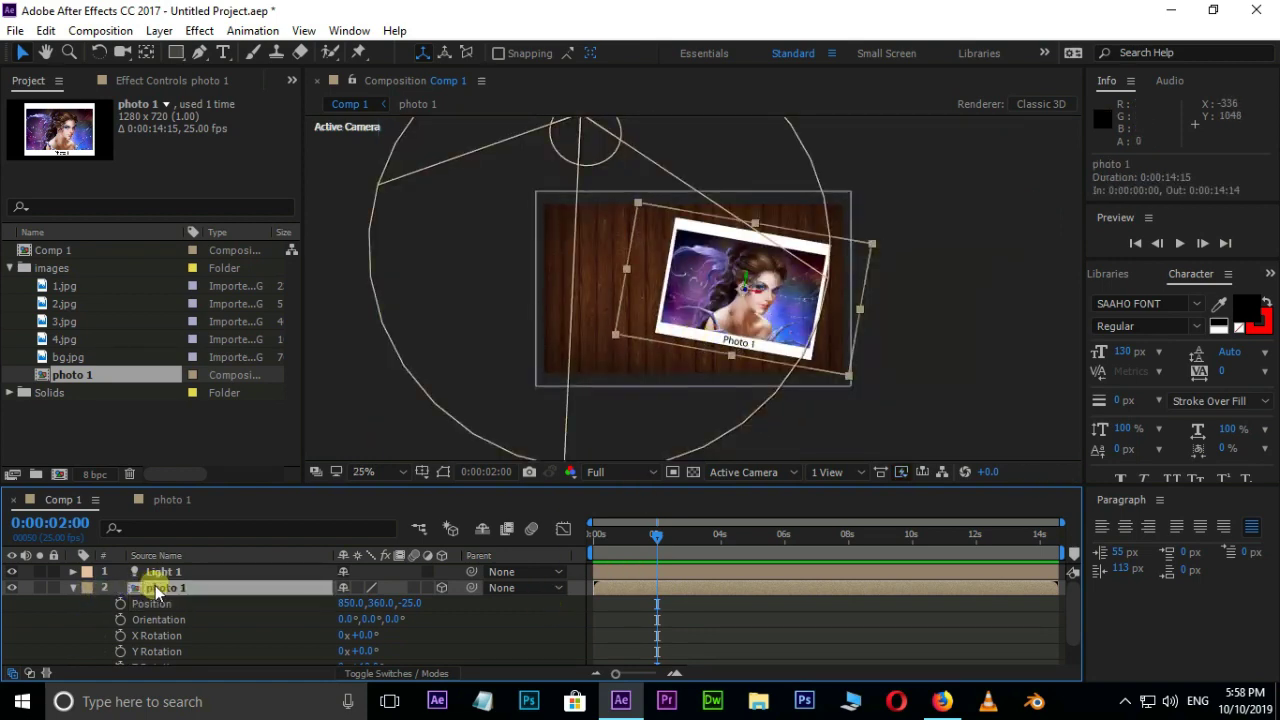
key("s")
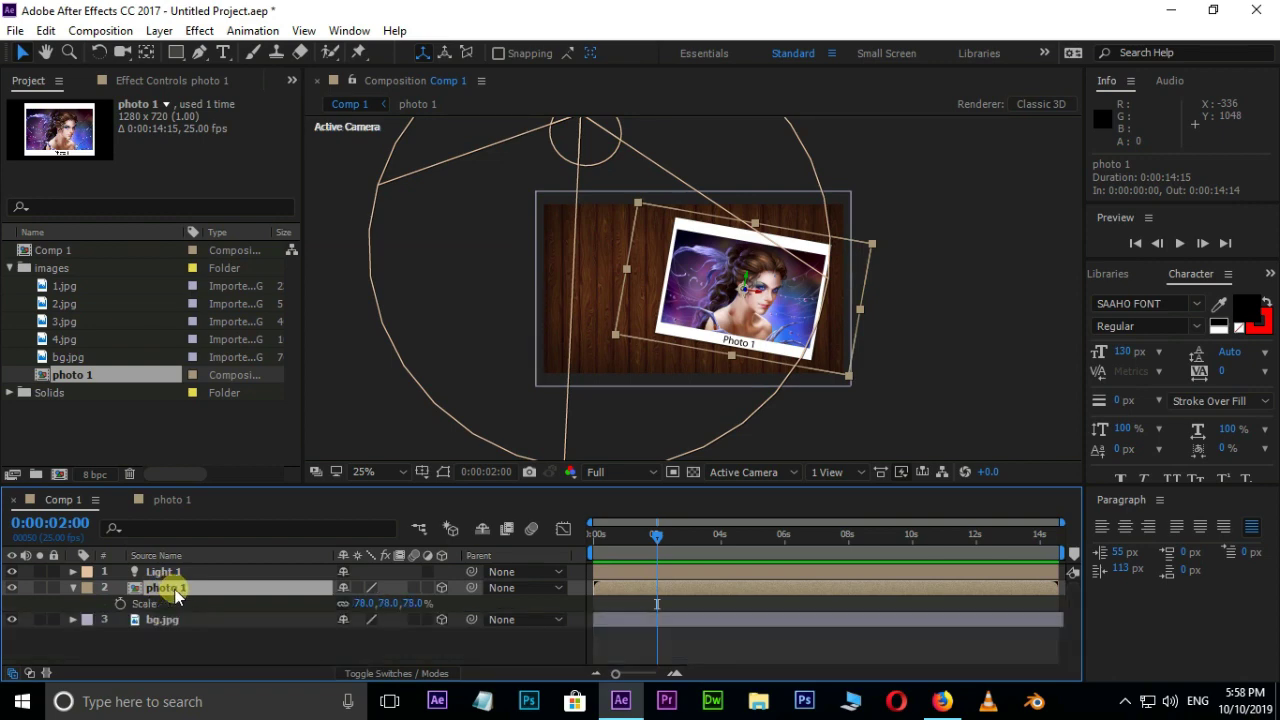
left_click(121, 604)
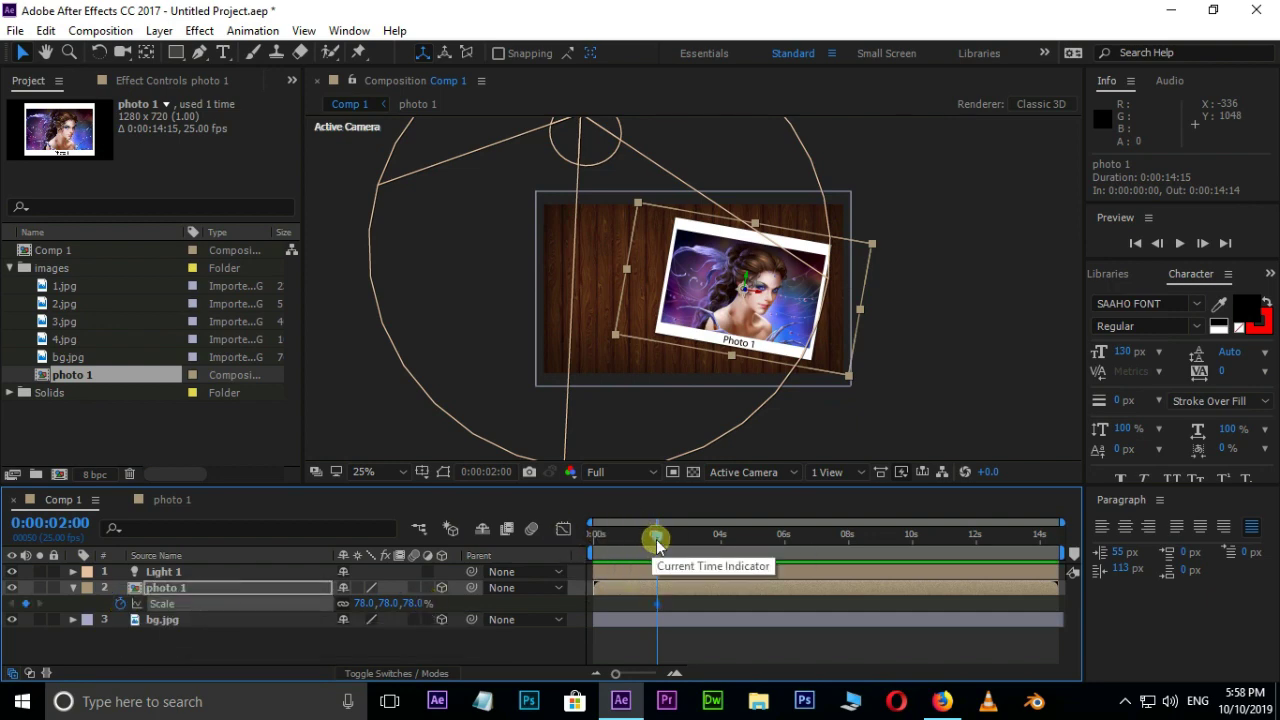
left_click_drag(656, 541, 593, 540)
left_click_drag(414, 604, 551, 592)
- Keyframe photo 1's Position at 2 seconds and off-screen at the lower left (about -1248, 1520) at 0 seconds, and preview the entrance
left_click_drag(593, 541, 657, 552)
key("shift+p")
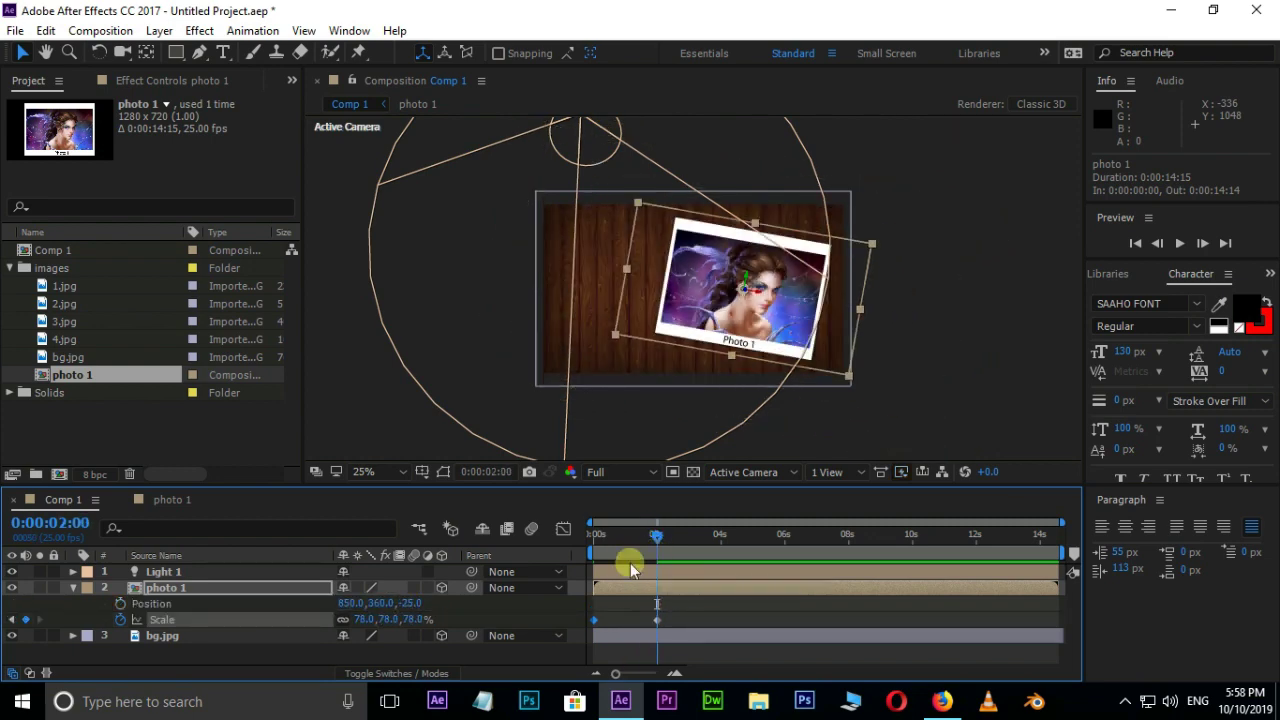
left_click(120, 604)
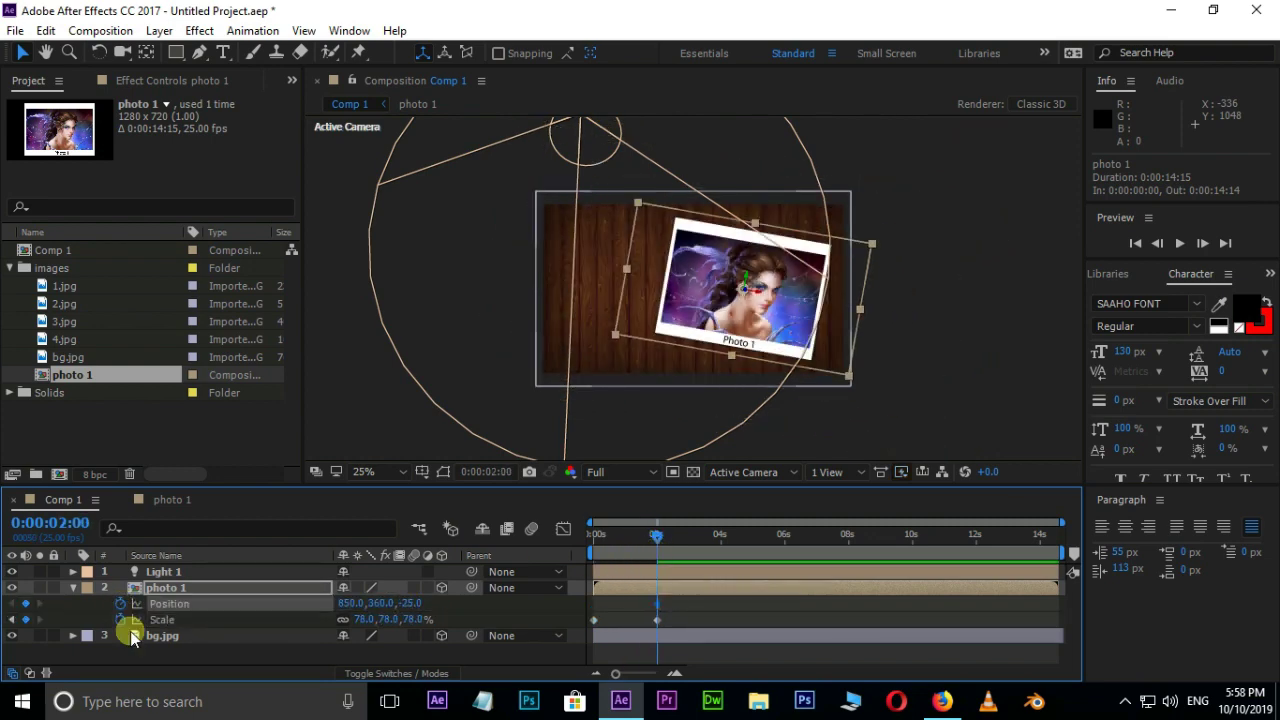
left_click_drag(657, 540, 590, 540)
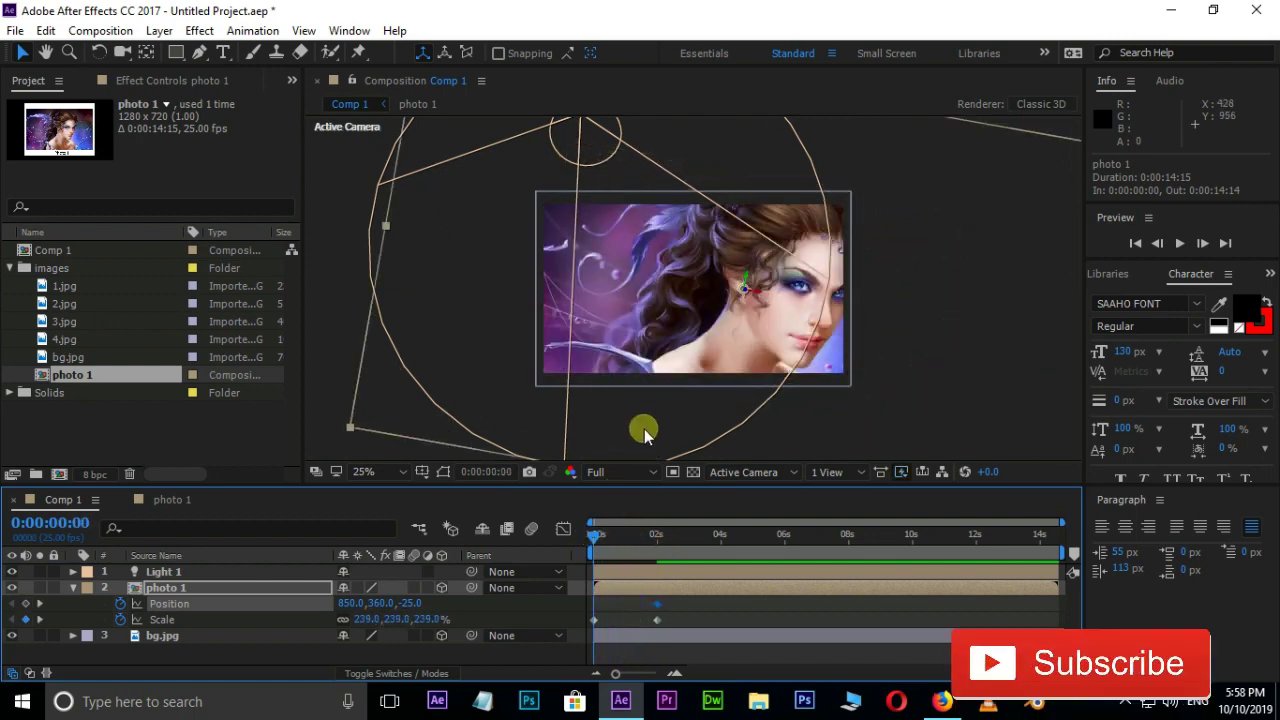
left_click_drag(664, 349, 509, 480)
key("space")
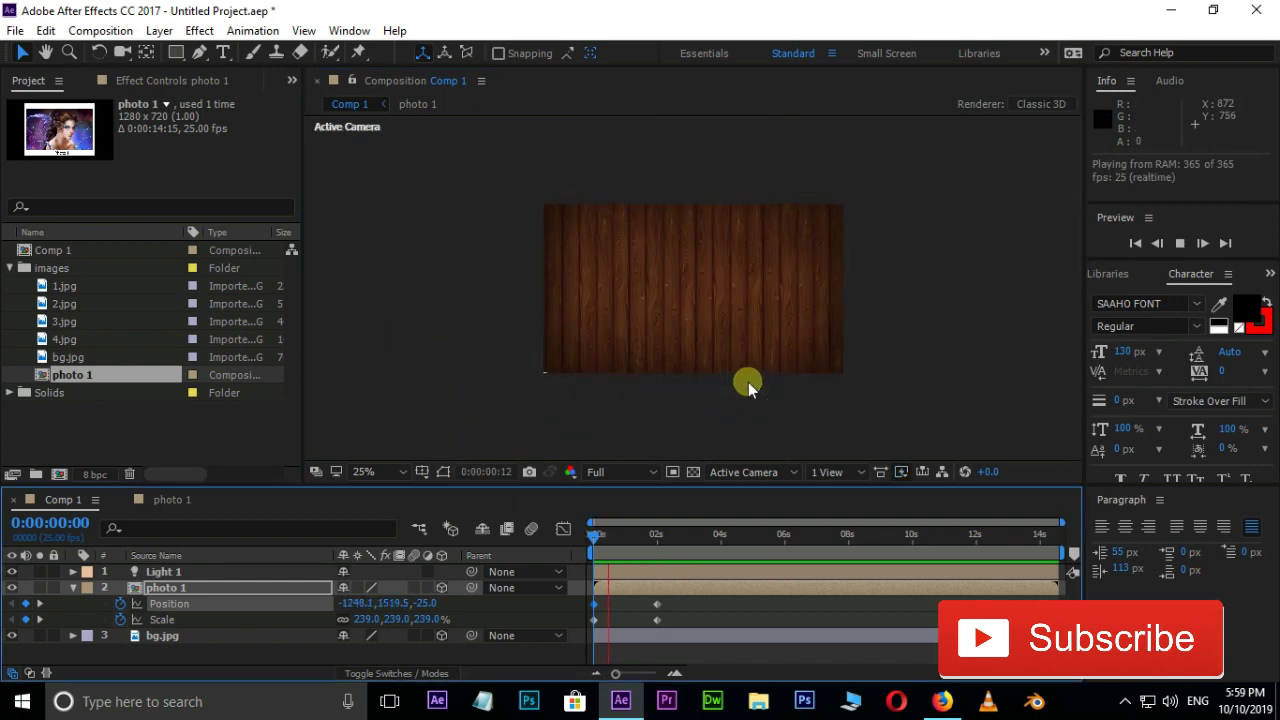
key("space")
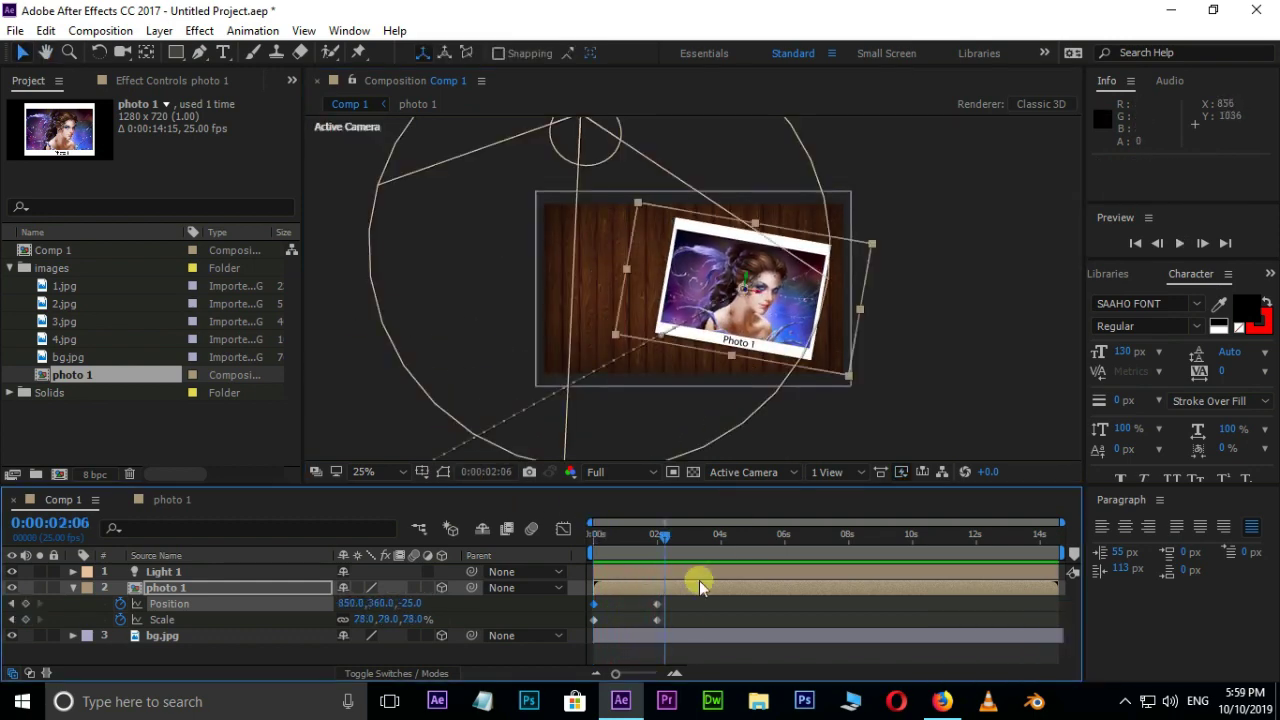
- Shift photo 1's ending Position and Scale keyframes to about 1.2 seconds and apply Easy Ease to all four keyframes
left_click_drag(670, 601, 632, 622)
key("Home")
scroll(805, 345, "up", 2)
key("space")
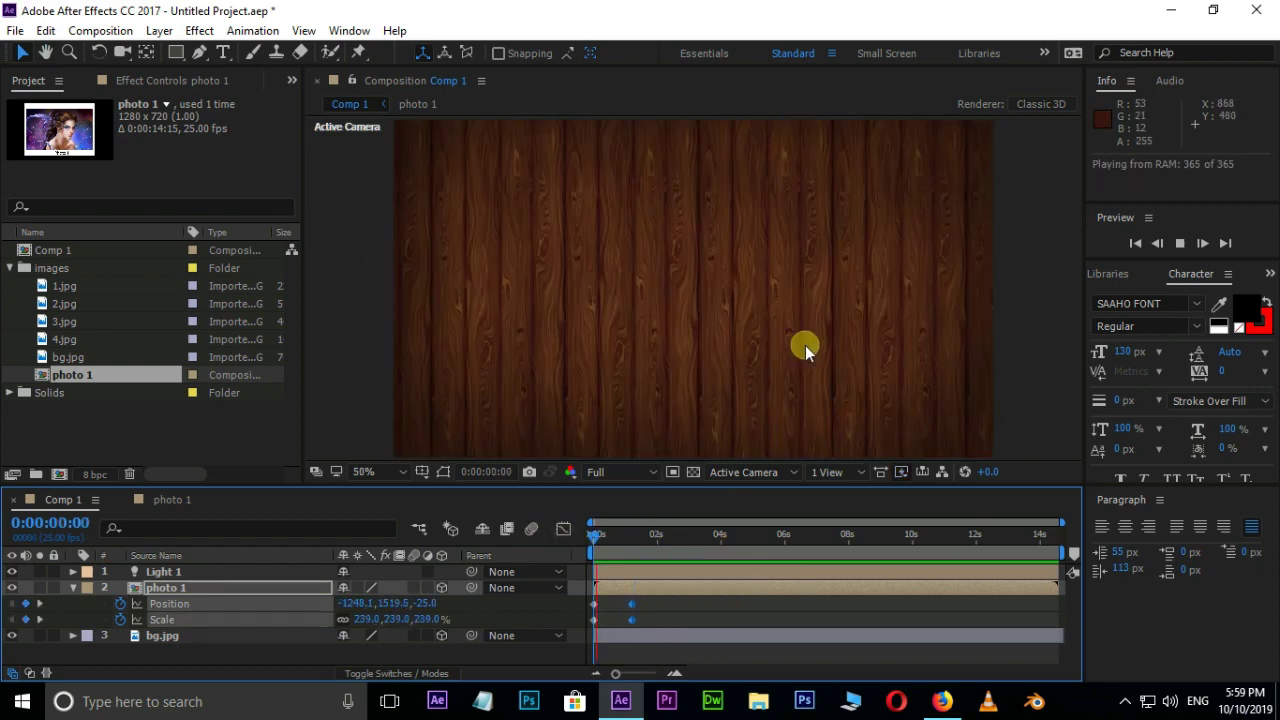
key("space")
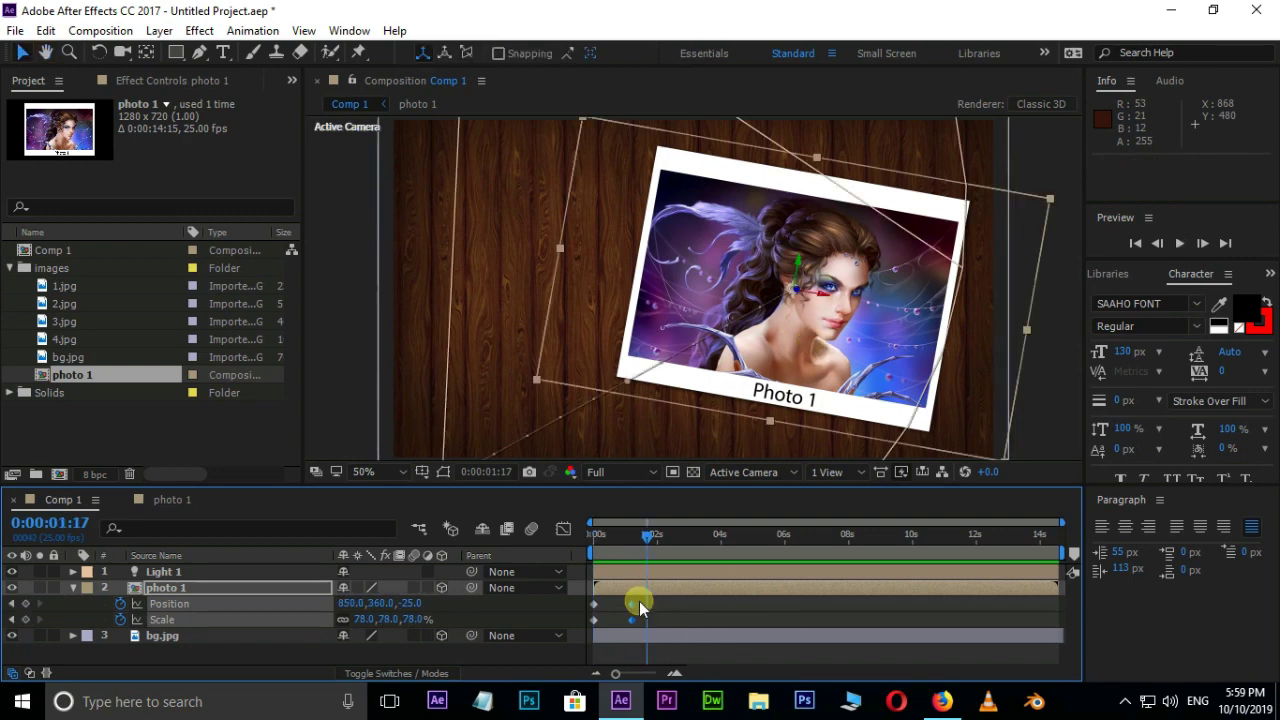
left_click_drag(632, 619, 605, 622)
key("F9")
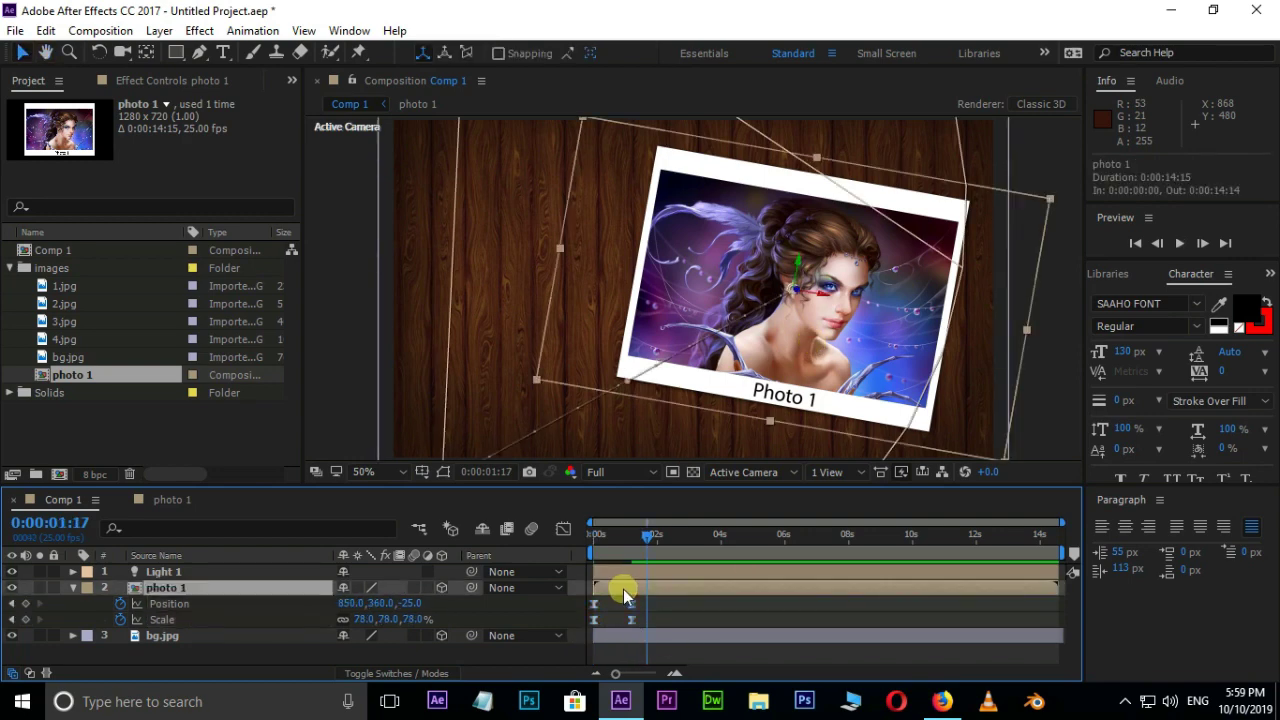
- Keyframe photo 1's Z Rotation to turn from 10° to -7° just after the photo lands
key("r")
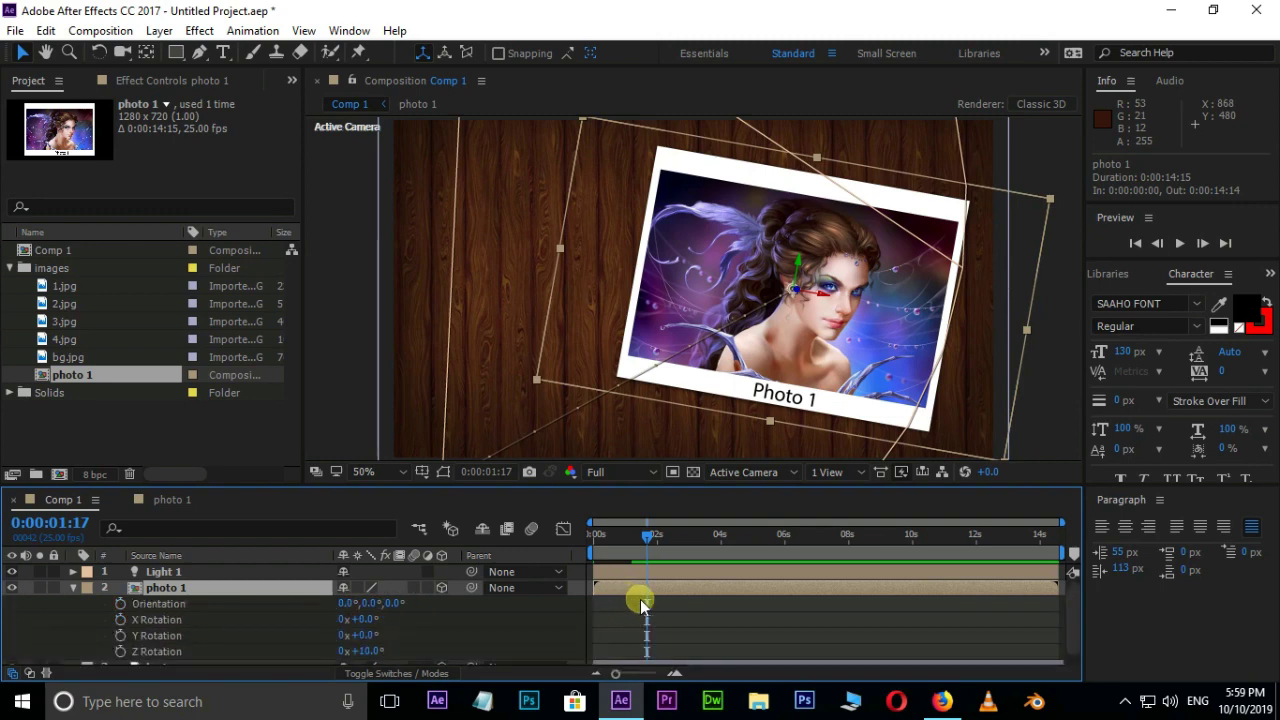
left_click_drag(648, 537, 642, 540)
left_click(120, 651)
left_click_drag(372, 652, 348, 651)
left_click(652, 650)
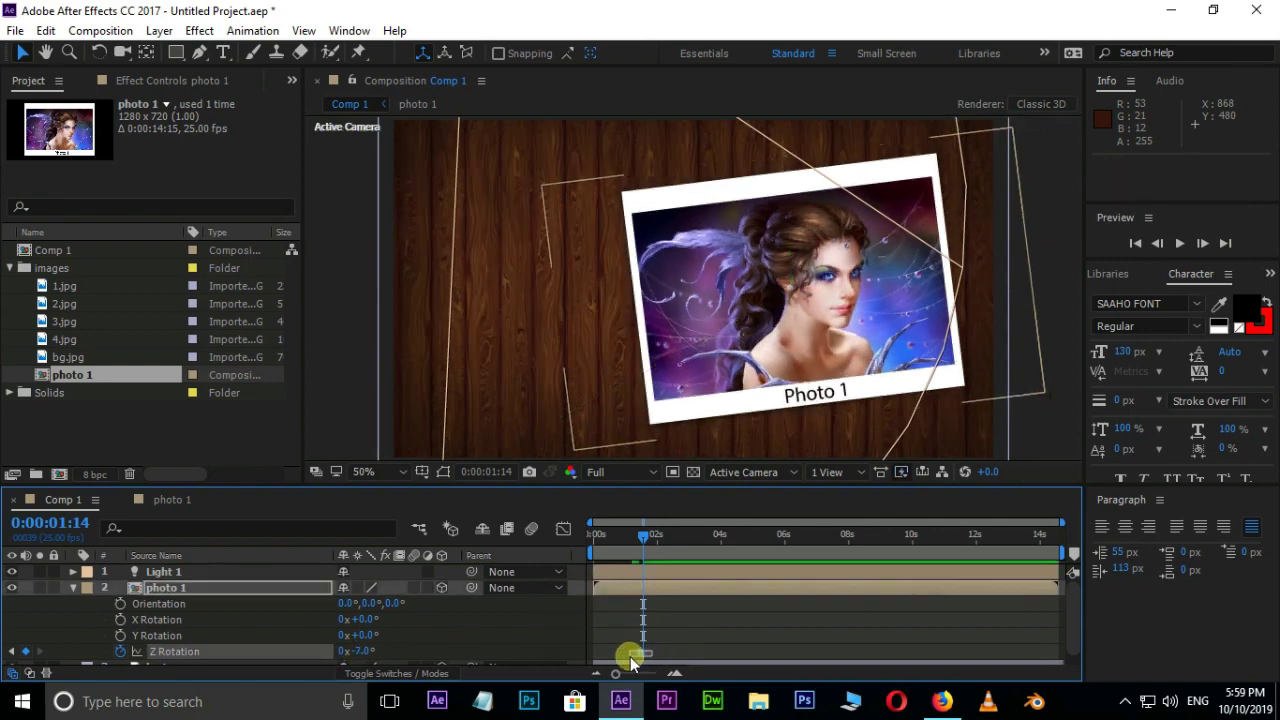
- Smooth photo 1's Z Rotation keyframes in the graph editor, preview the swing, and collapse the layer's properties
left_click(633, 535)
left_click(563, 528)
left_click_drag(636, 568, 652, 576)
left_click(563, 528)
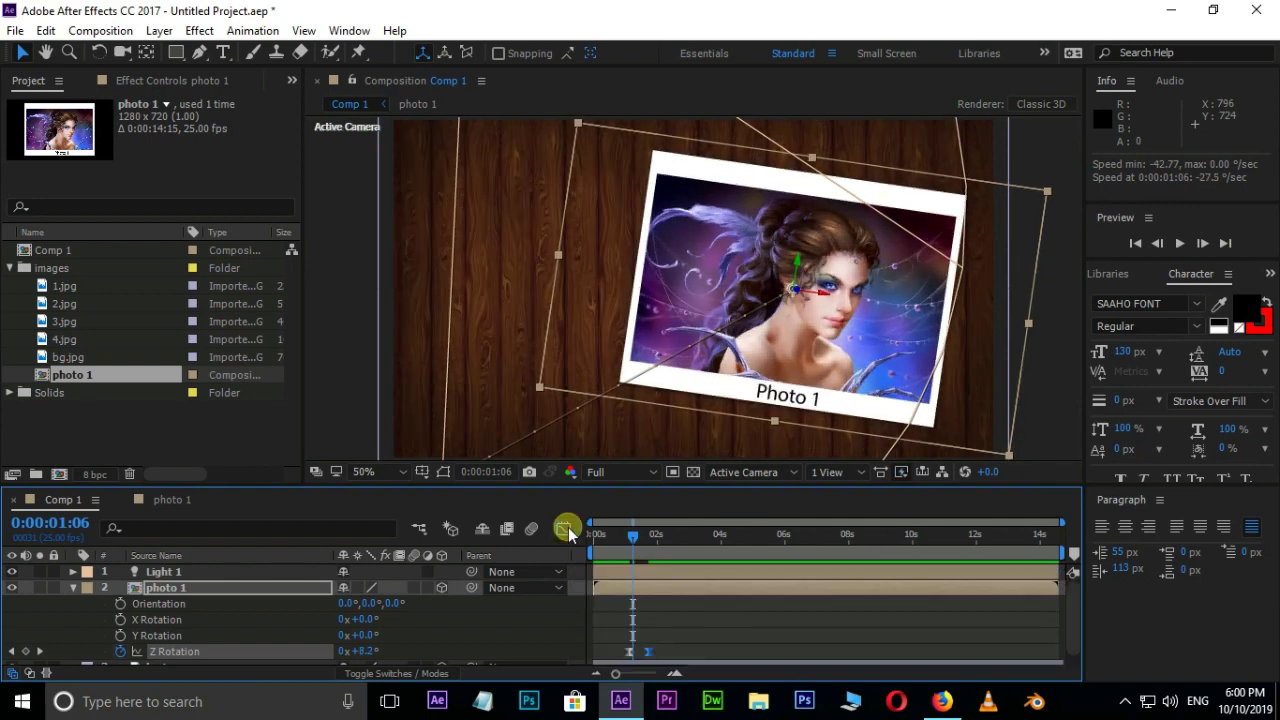
key("space")
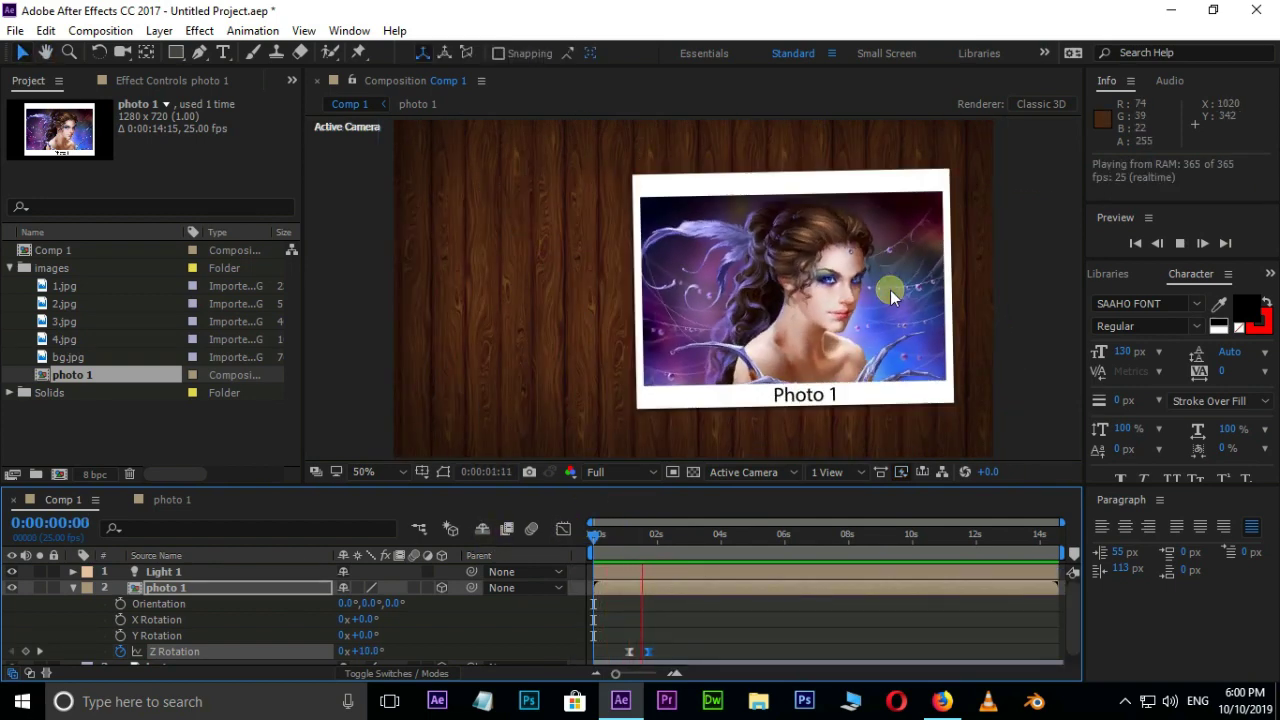
key("space")
left_click_drag(662, 545, 649, 545)
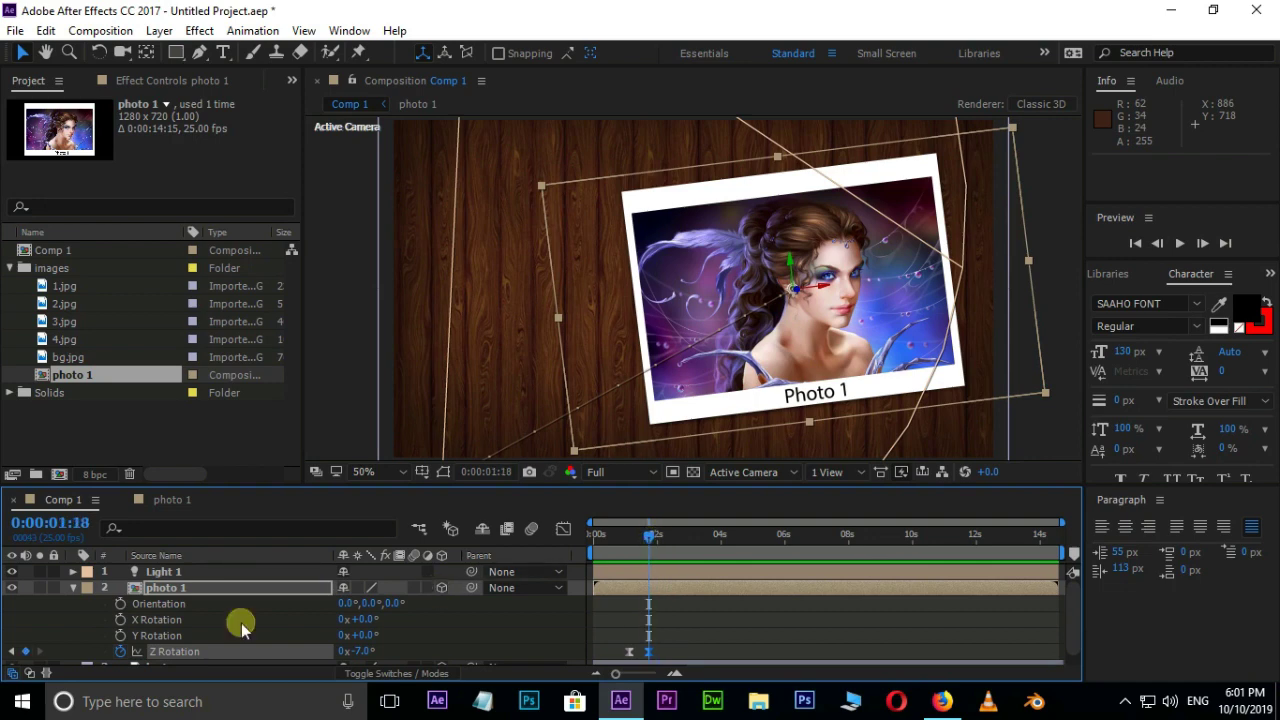
left_click(73, 588)
- Duplicate the photo 1 composition as photo 2 in the project and add it above the photo 1 layer in Comp 1
key("ctrl+t")
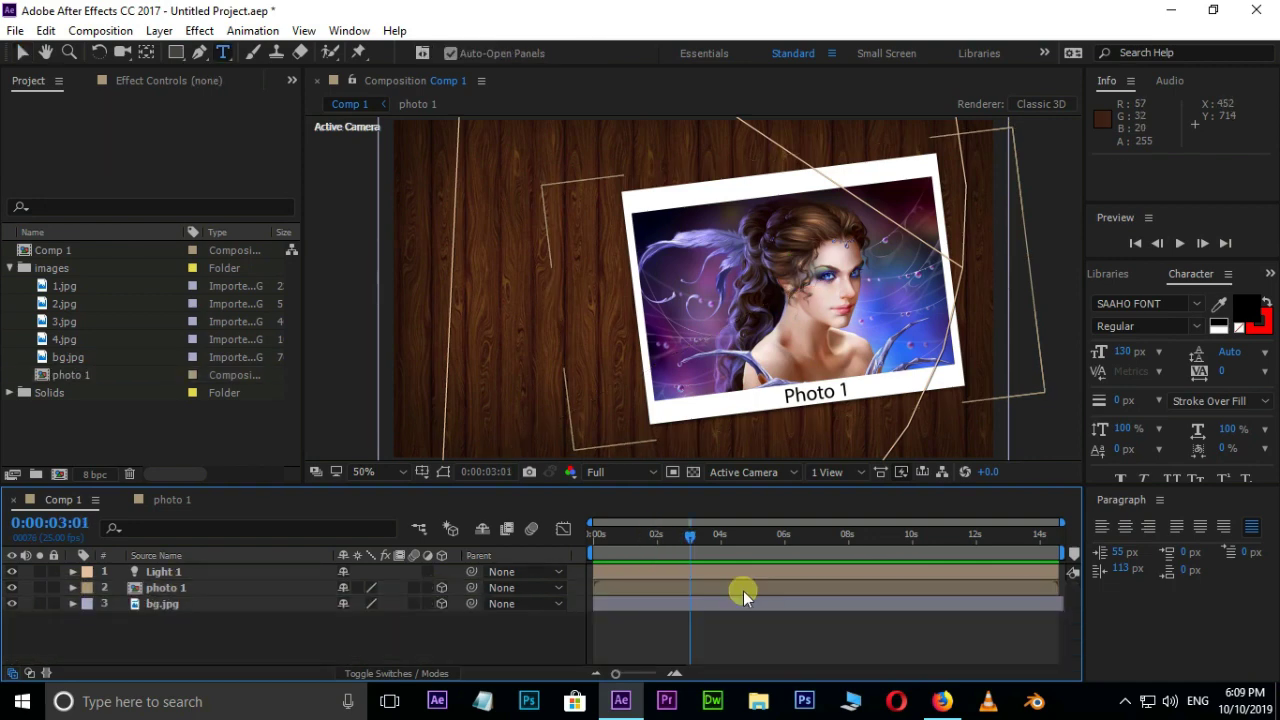
right_click(713, 585)
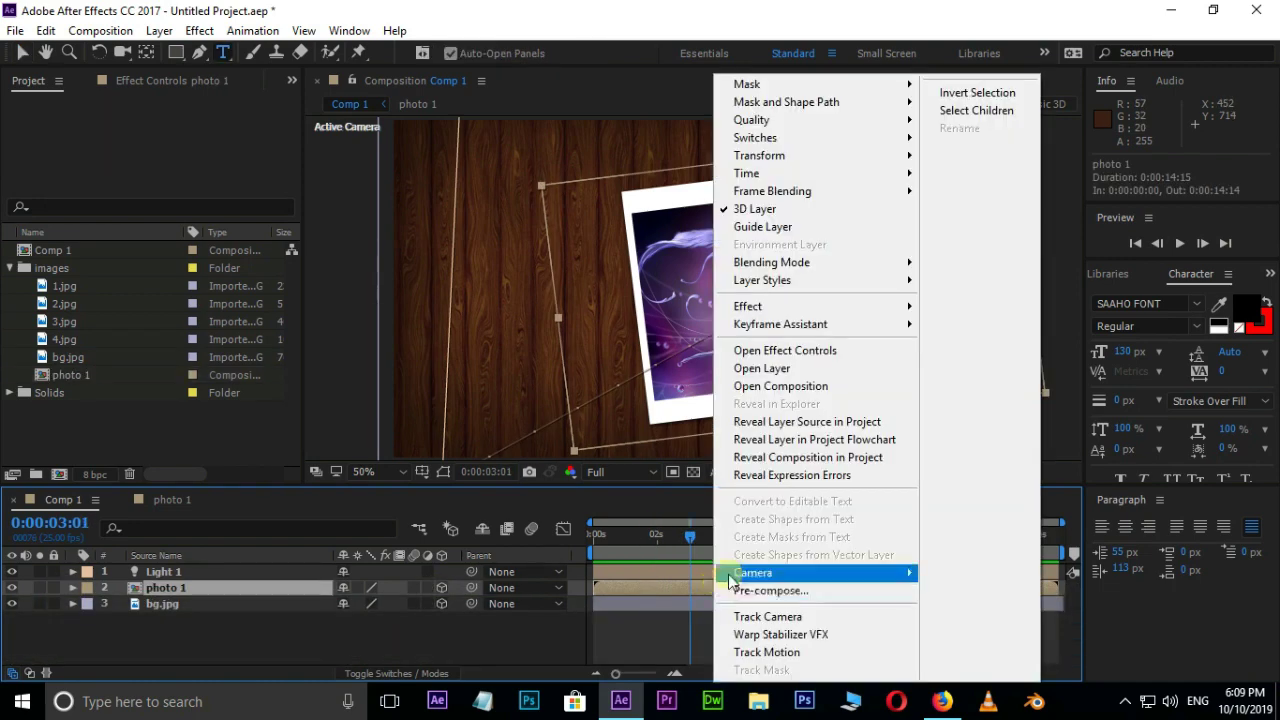
left_click(798, 422)
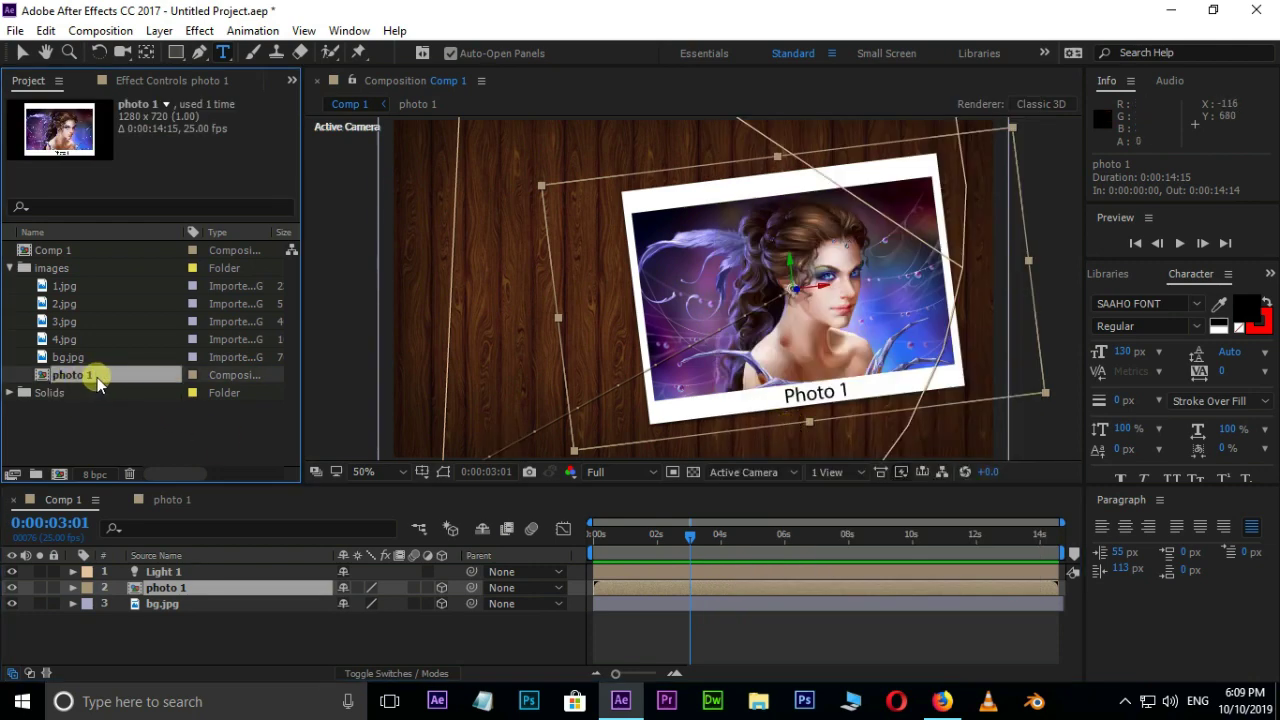
key("ctrl+d")
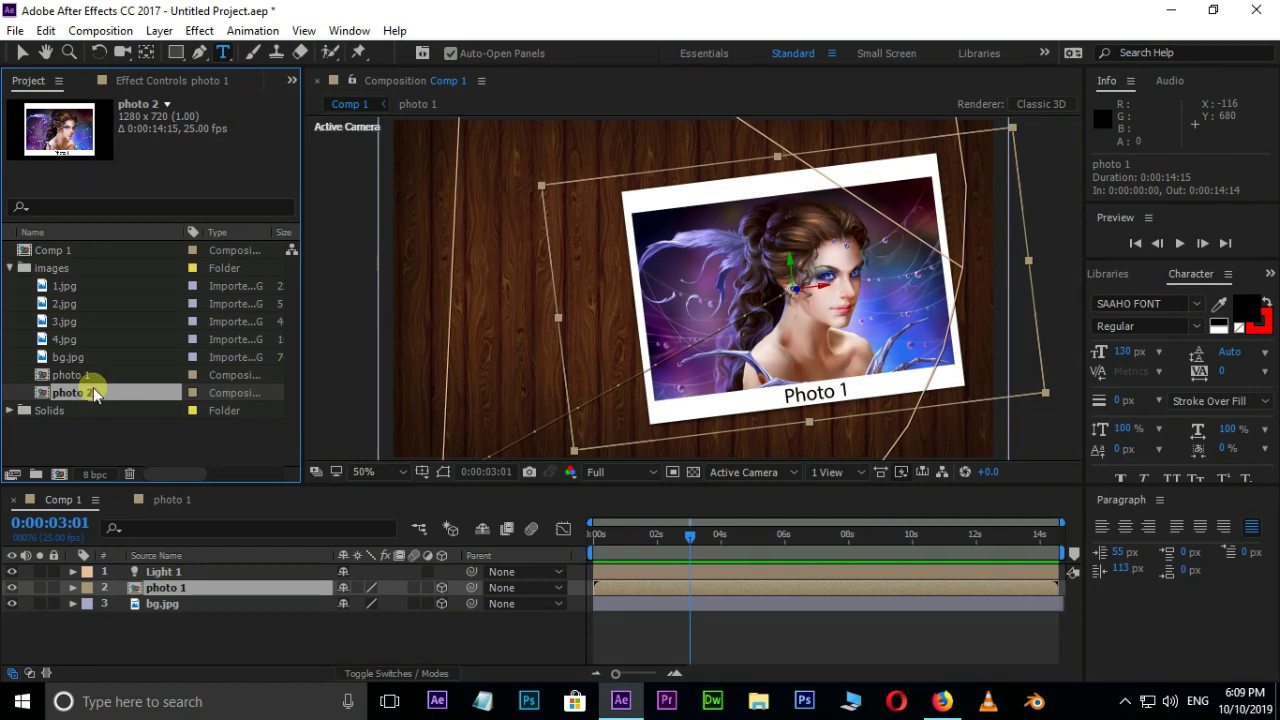
left_click_drag(97, 393, 163, 590)
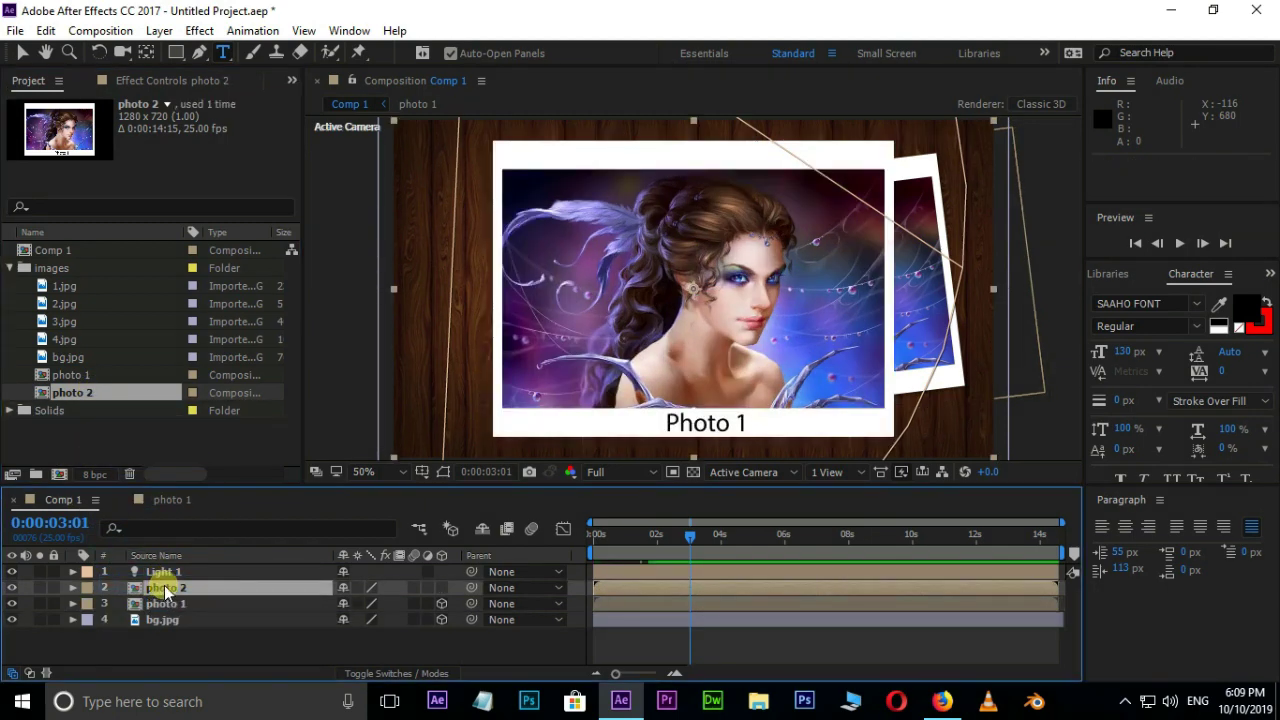
- With the time at 0 seconds, copy photo 1's Position, Scale and Z Rotation keyframes
left_click_drag(654, 537, 575, 543)
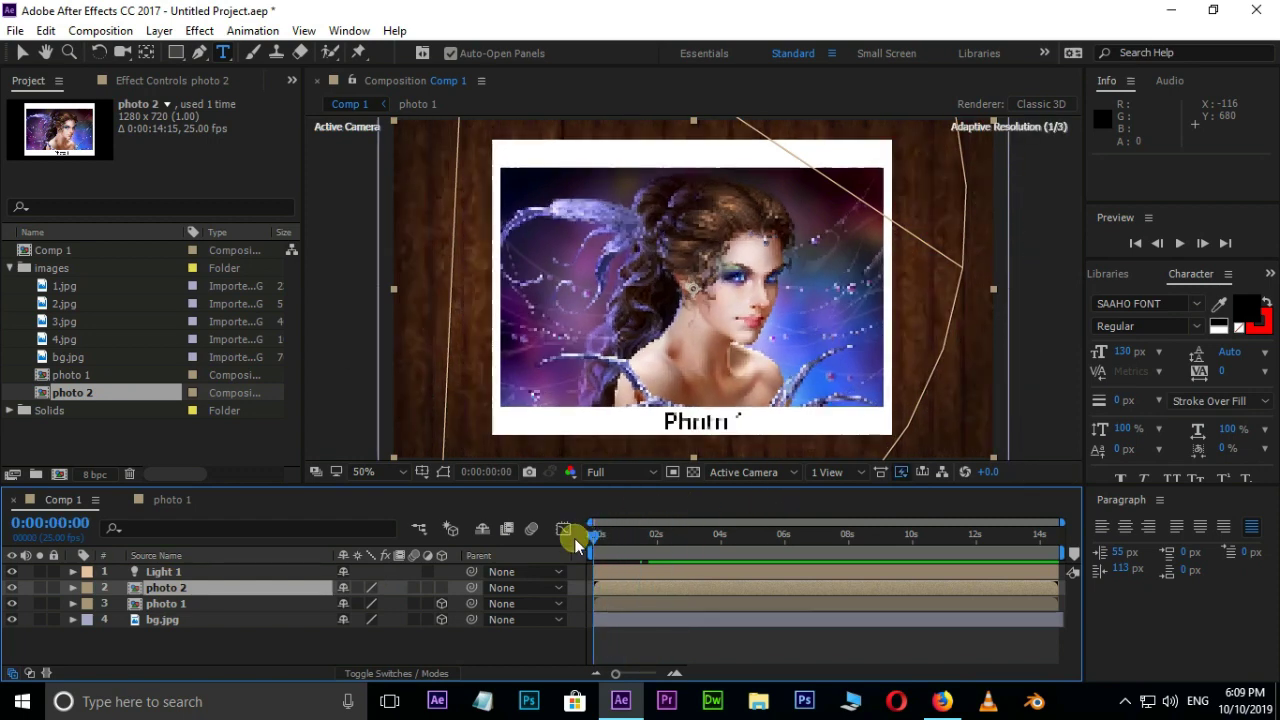
left_click(163, 603)
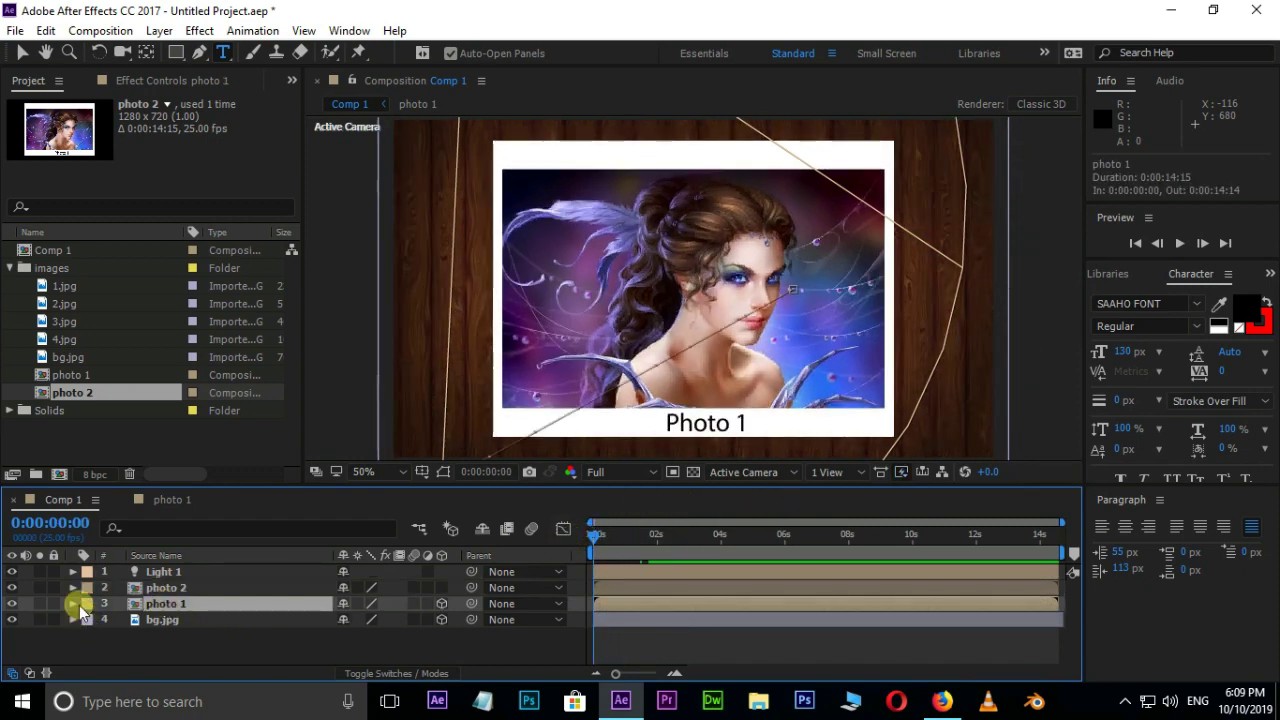
left_click(76, 605)
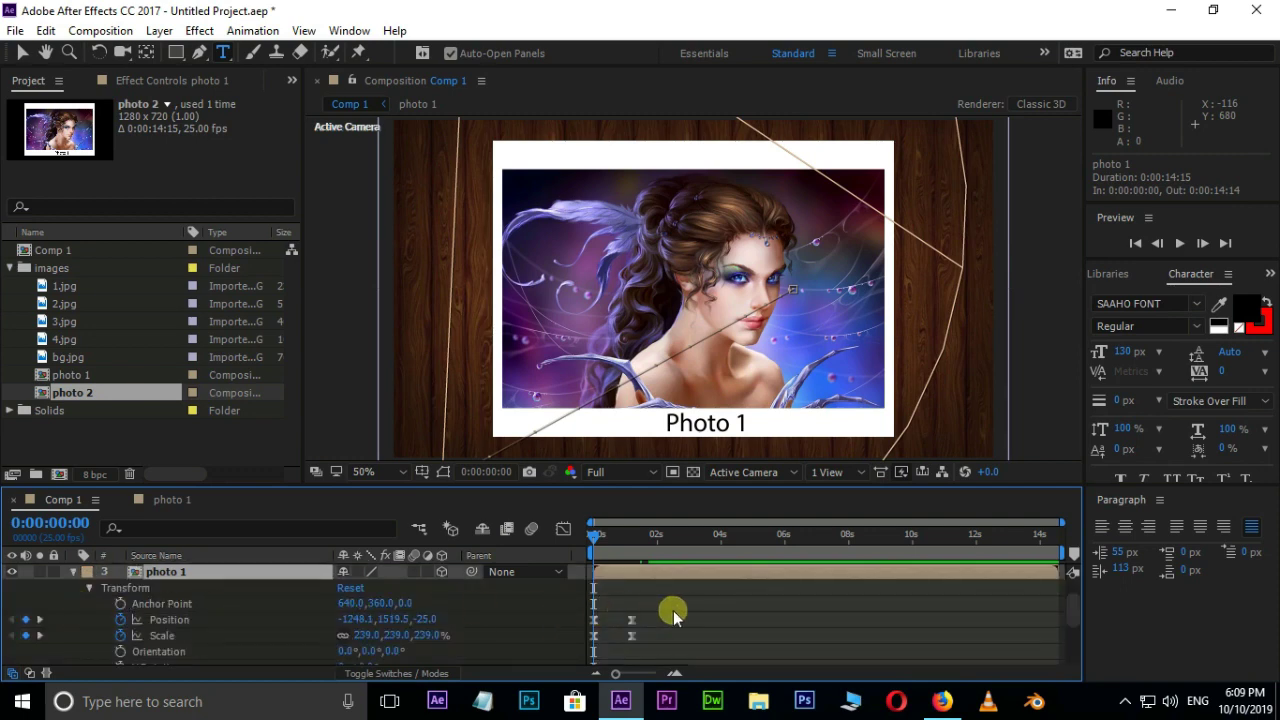
left_click_drag(676, 597, 697, 614)
scroll(95, 595, "up", 4)
key("ctrl+c")
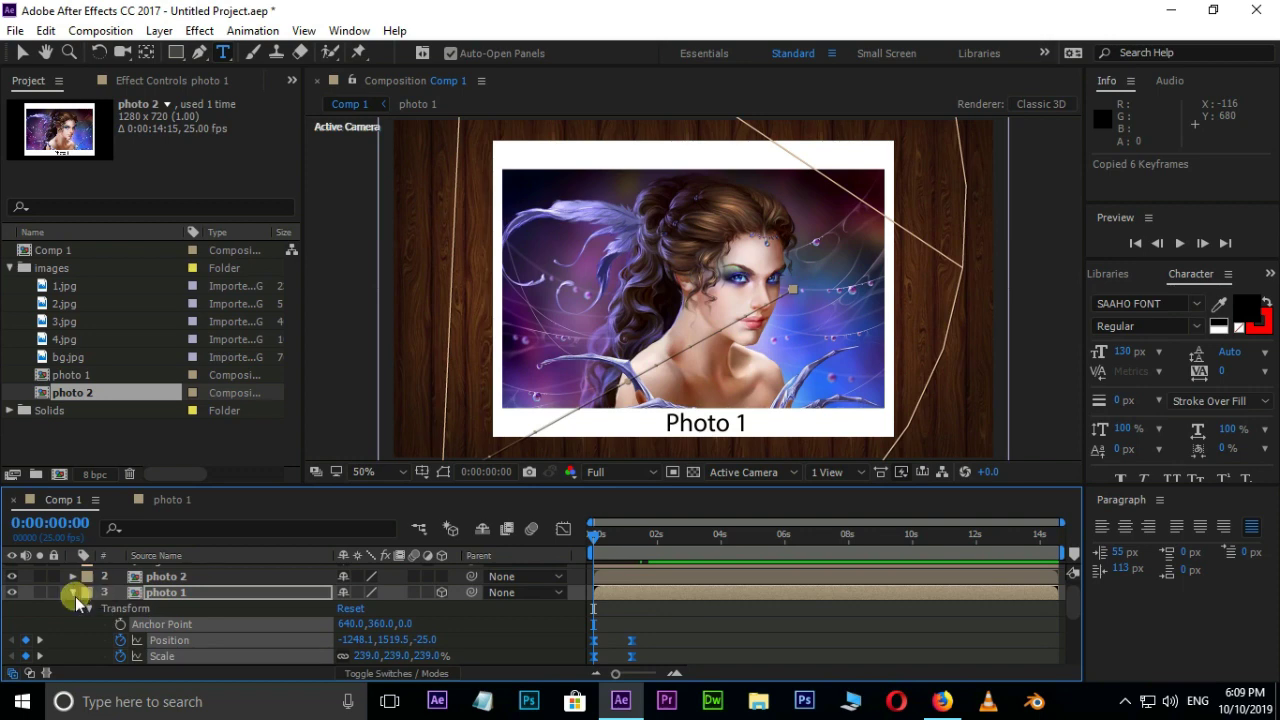
- Paste the copied keyframes onto photo 2 at 0 seconds and shift that layer to start at 0:00:01:16
left_click(73, 593)
left_click(73, 588)
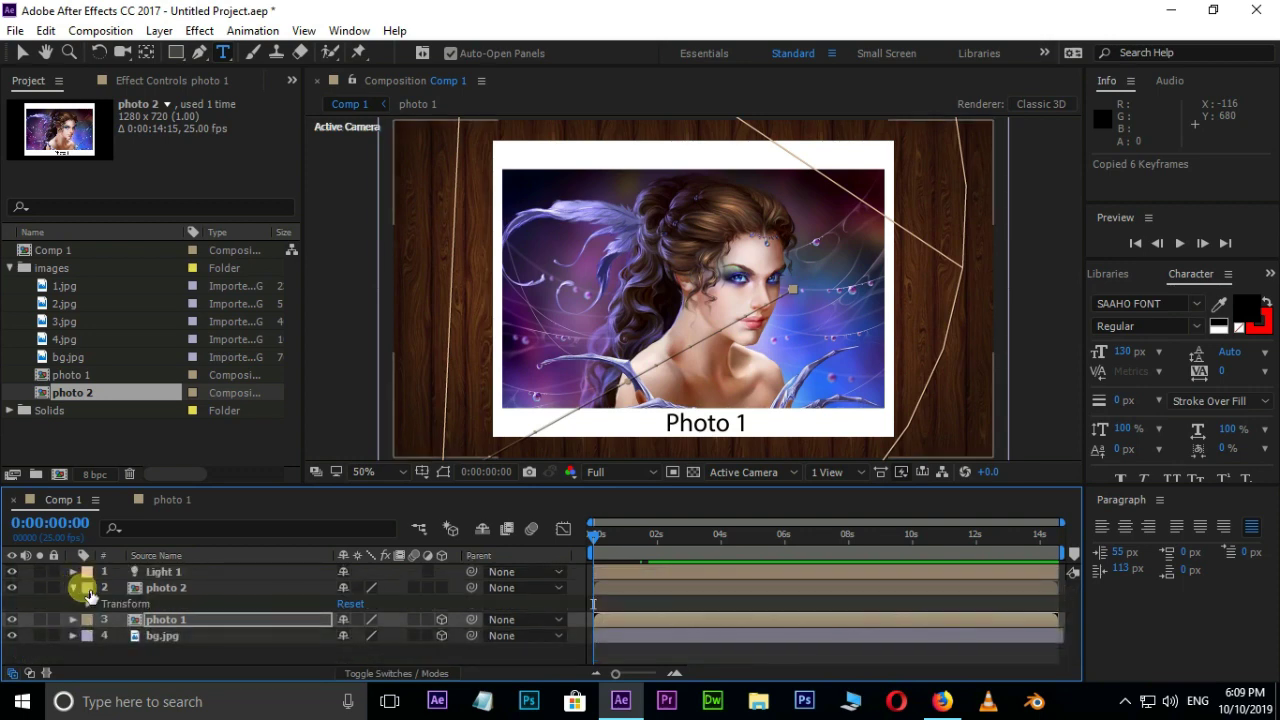
left_click(90, 605)
key("ctrl+v")
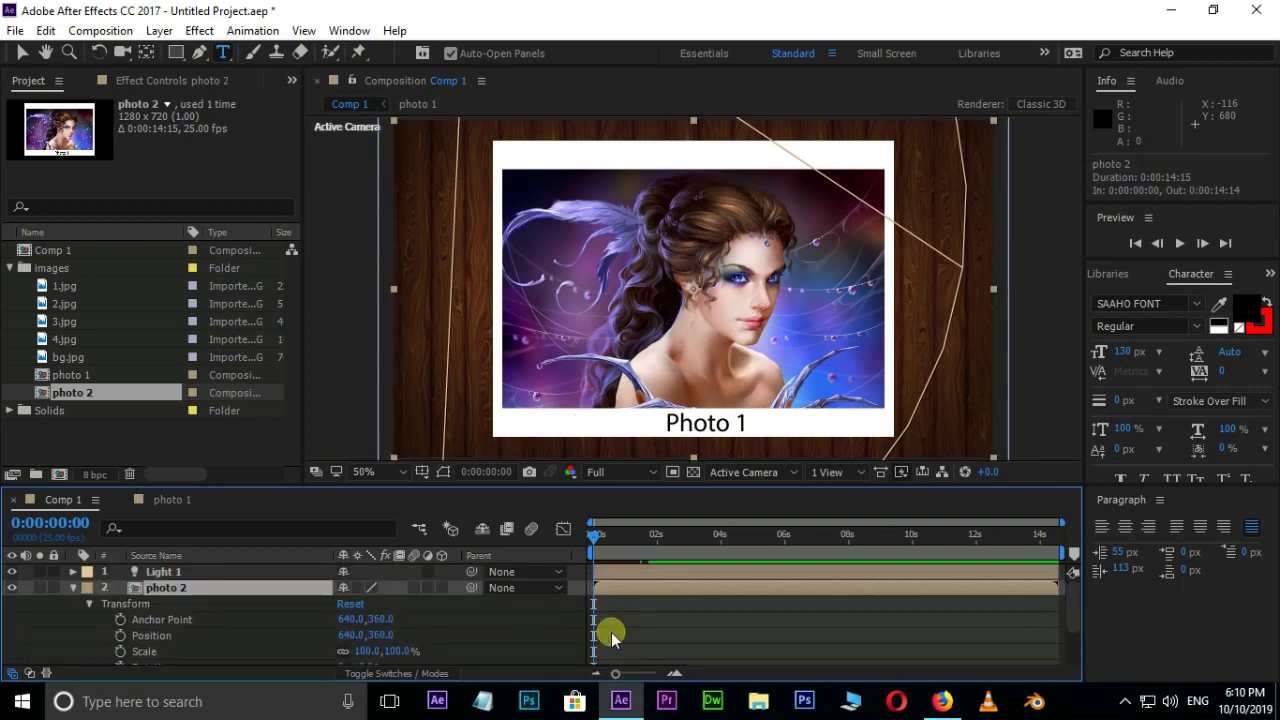
left_click_drag(600, 537, 572, 558)
left_click(72, 587)
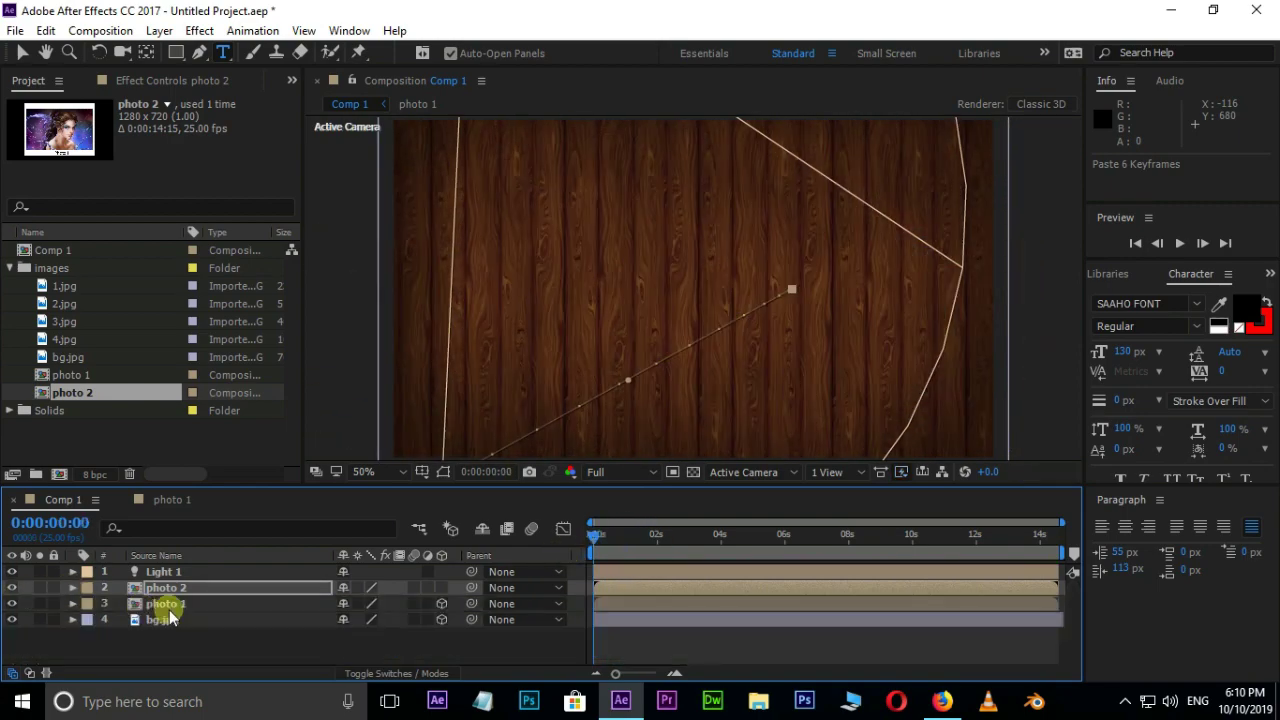
left_click_drag(635, 588, 683, 588)
left_click_drag(595, 537, 677, 548)
- In the photo 2 composition, replace 1.jpg with 2.jpg and scale and move it to fit inside the white frame
double_click(679, 589)
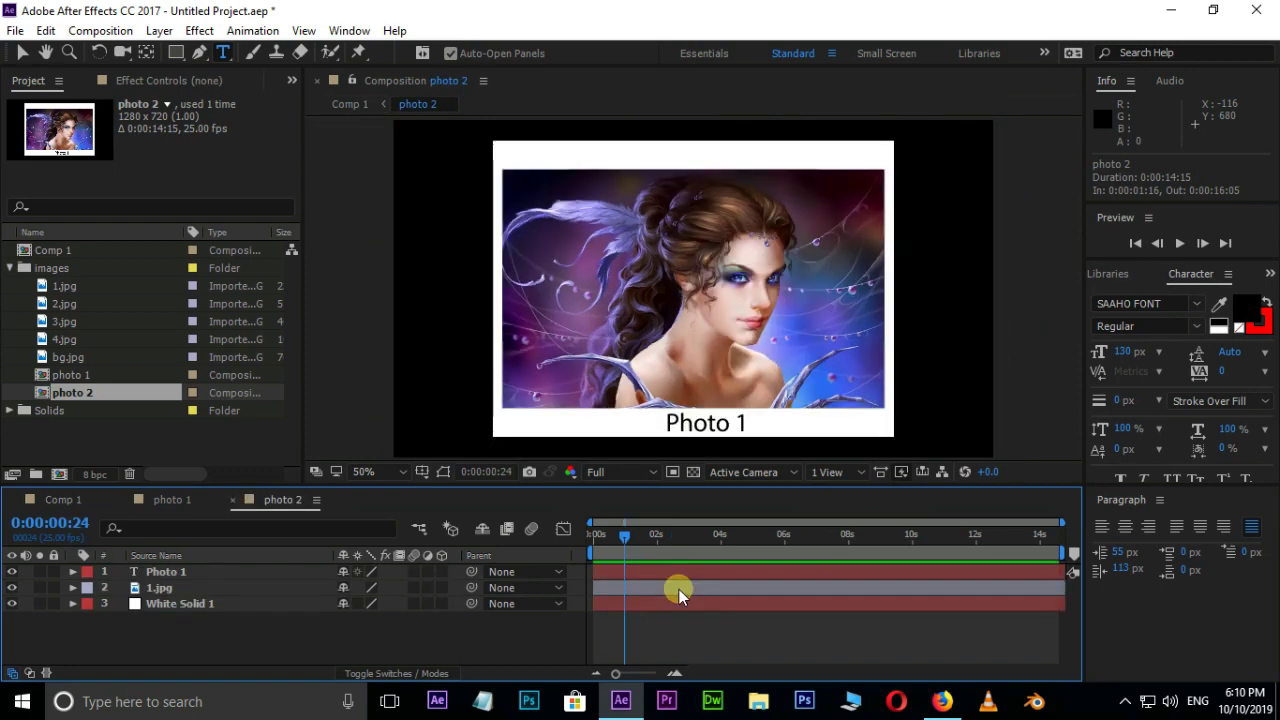
left_click(168, 586)
left_click_drag(65, 302, 161, 591)
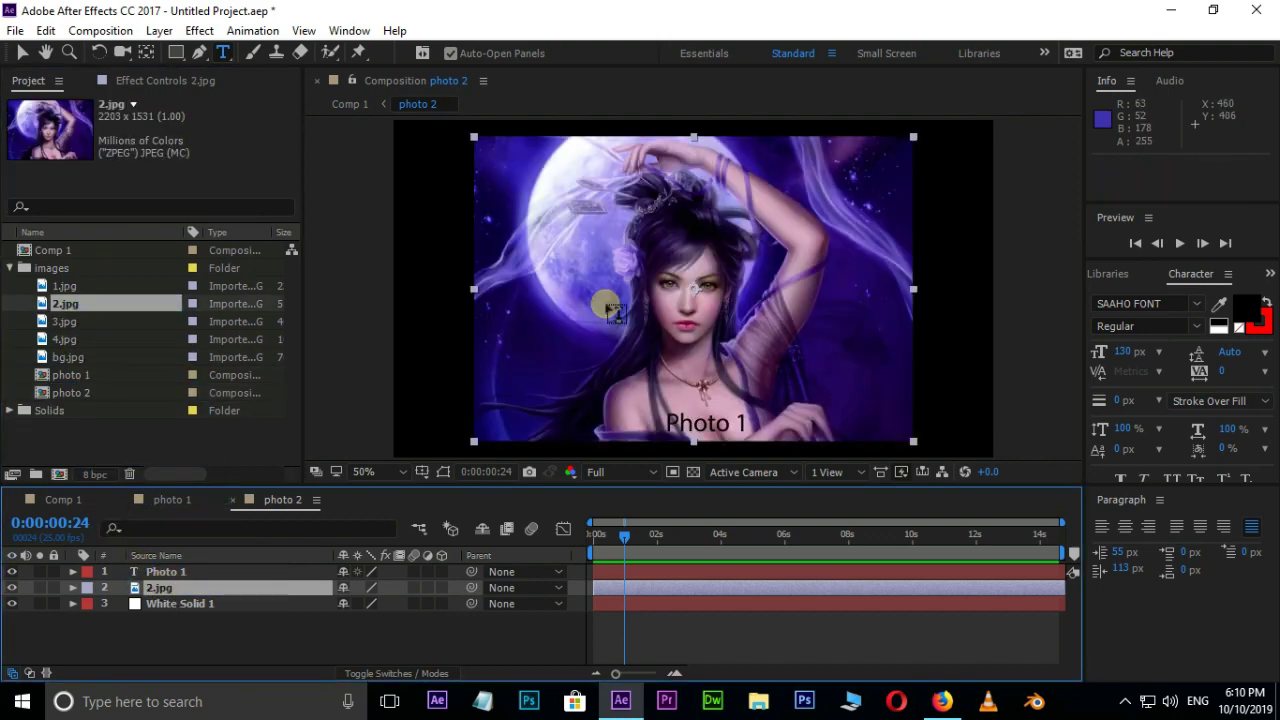
left_click(20, 57)
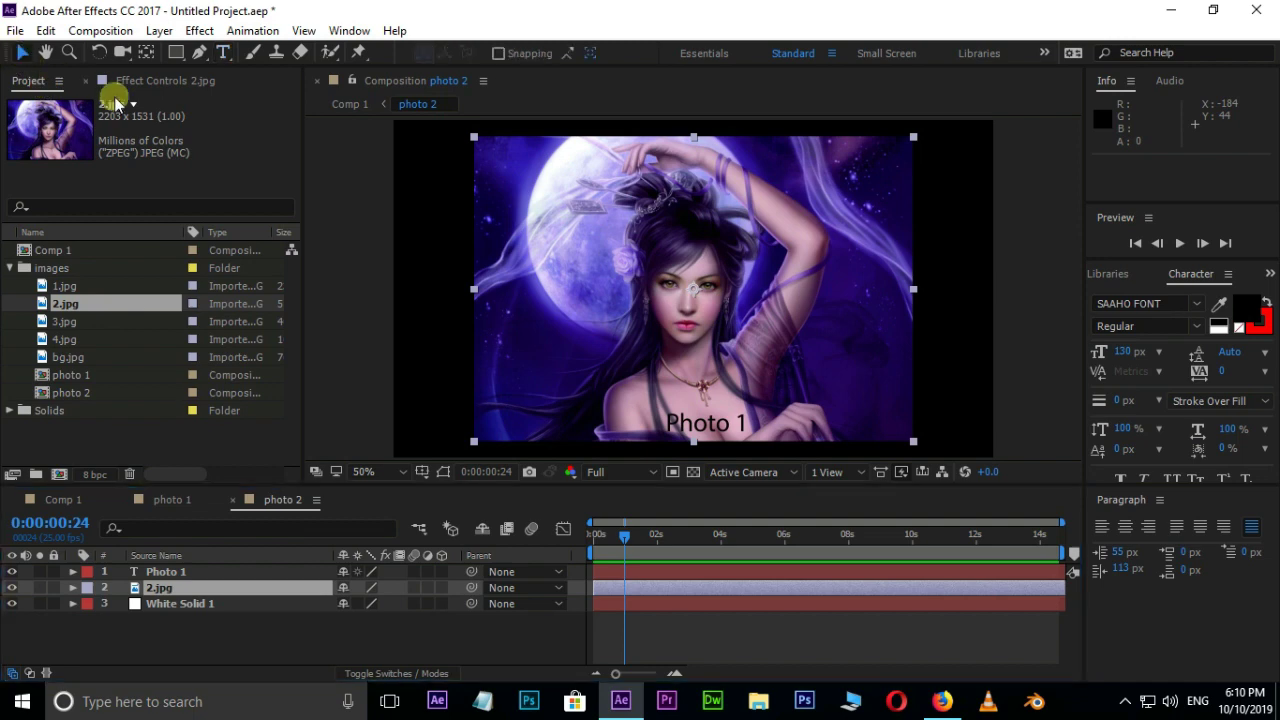
left_click_drag(474, 137, 505, 158)
left_click_drag(568, 207, 568, 195)
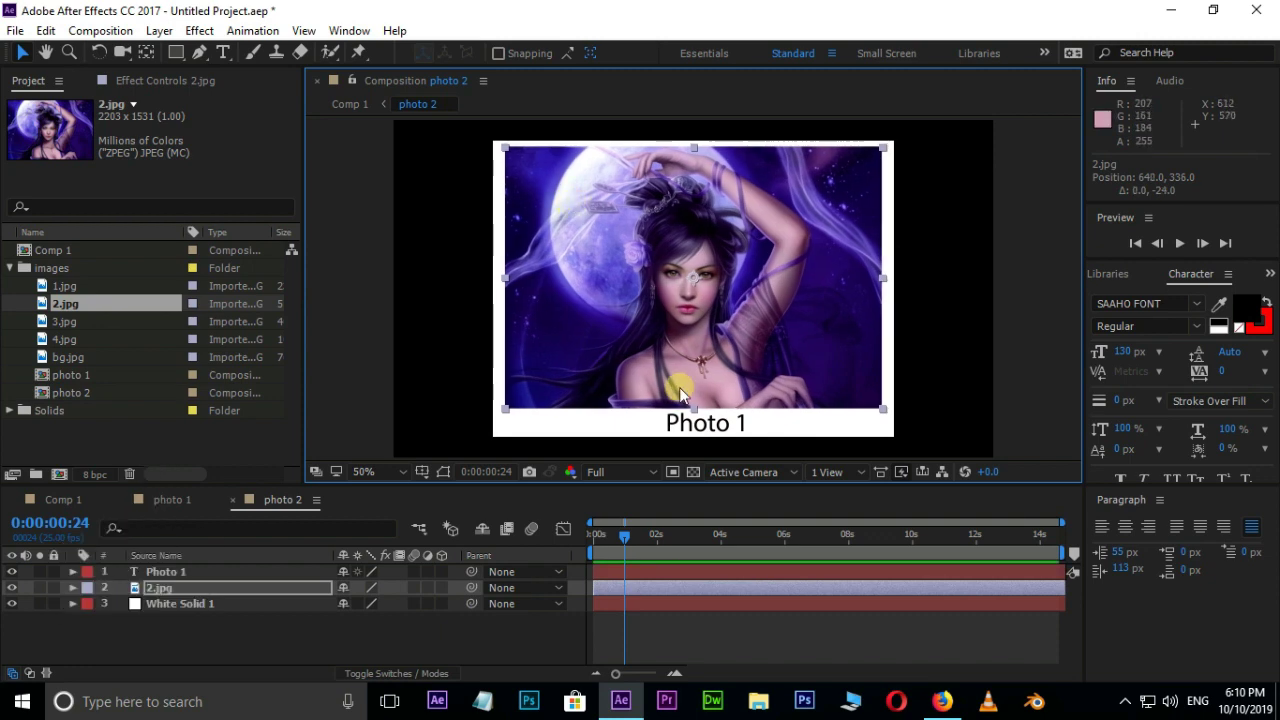
- Change the caption in the photo 2 composition to "Photo 2" and return to Comp 1 with the Selection tool
left_click(738, 423)
key("ctrl+t")
left_click(748, 425)
key("BackSpace")
type("2")
left_click(60, 500)
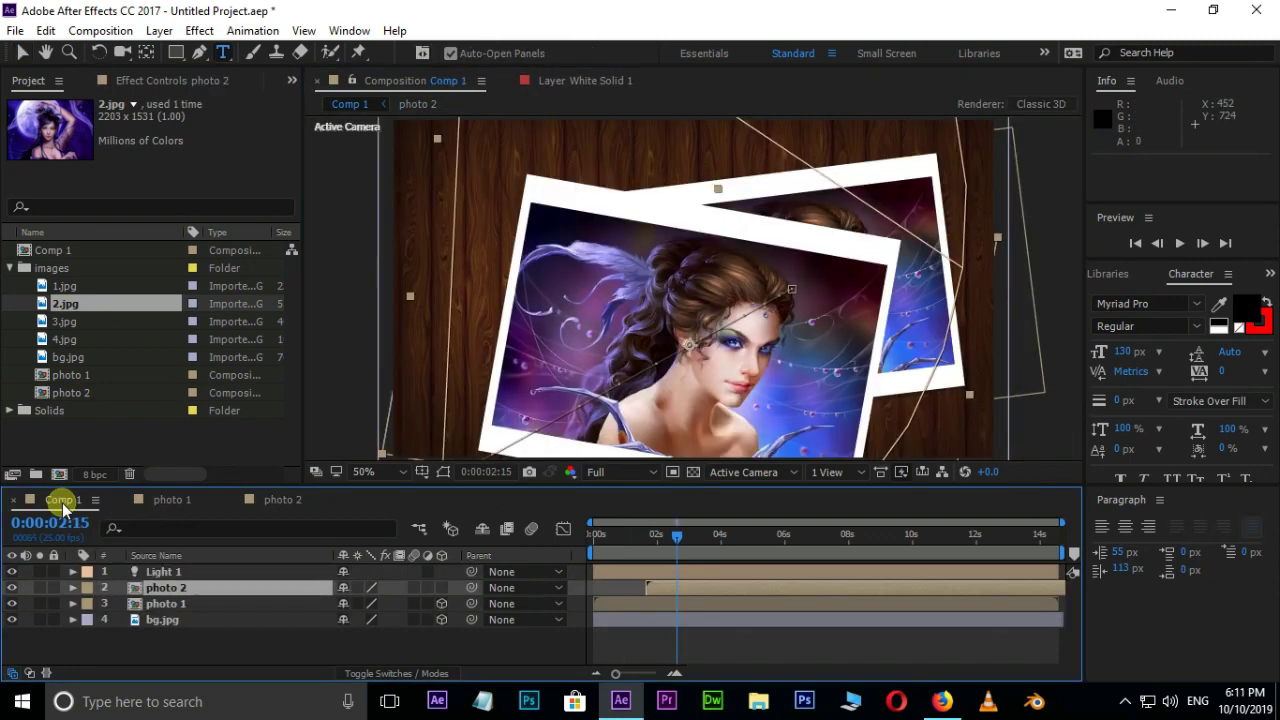
left_click(22, 53)
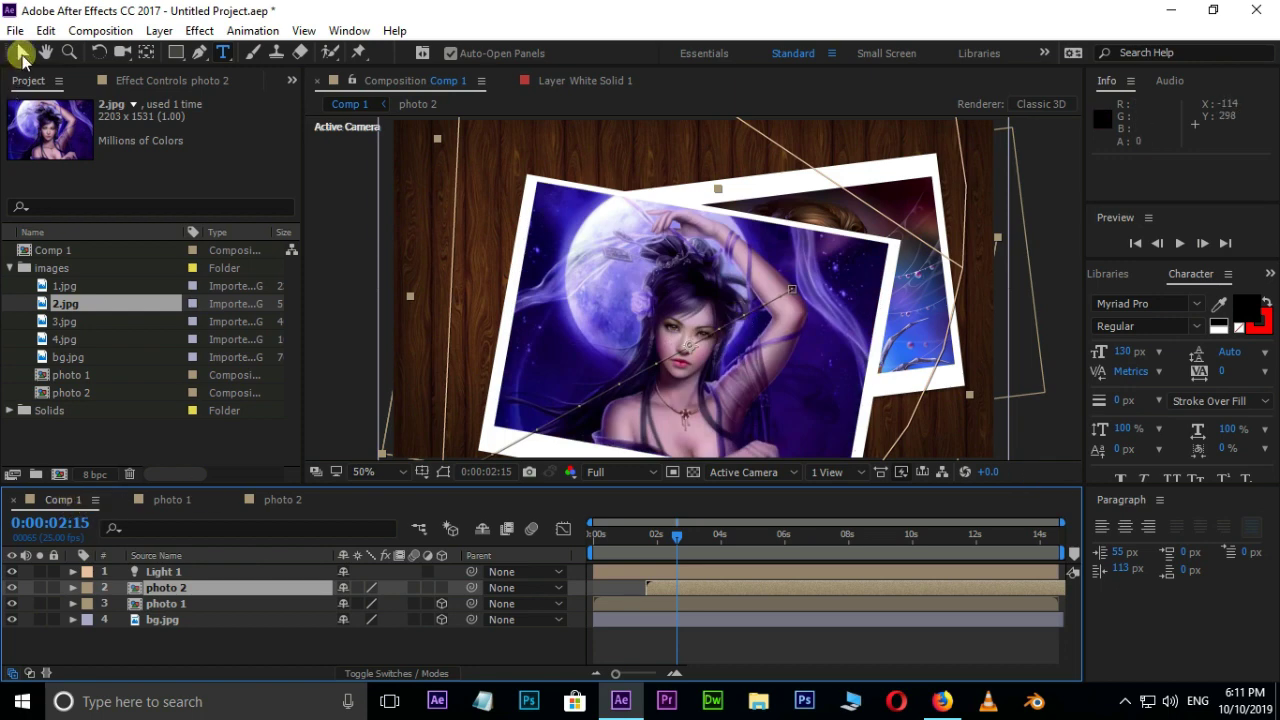
- At 0:00:02:21, set the photo 2 layer's Position to 473, 360 and its Scale to 83%
left_click(735, 321)
left_click(656, 585)
mouse_move(686, 538)
left_mouse_down()
mouse_move(643, 537)
mouse_move(706, 534)
mouse_move(685, 533)
left_mouse_up()
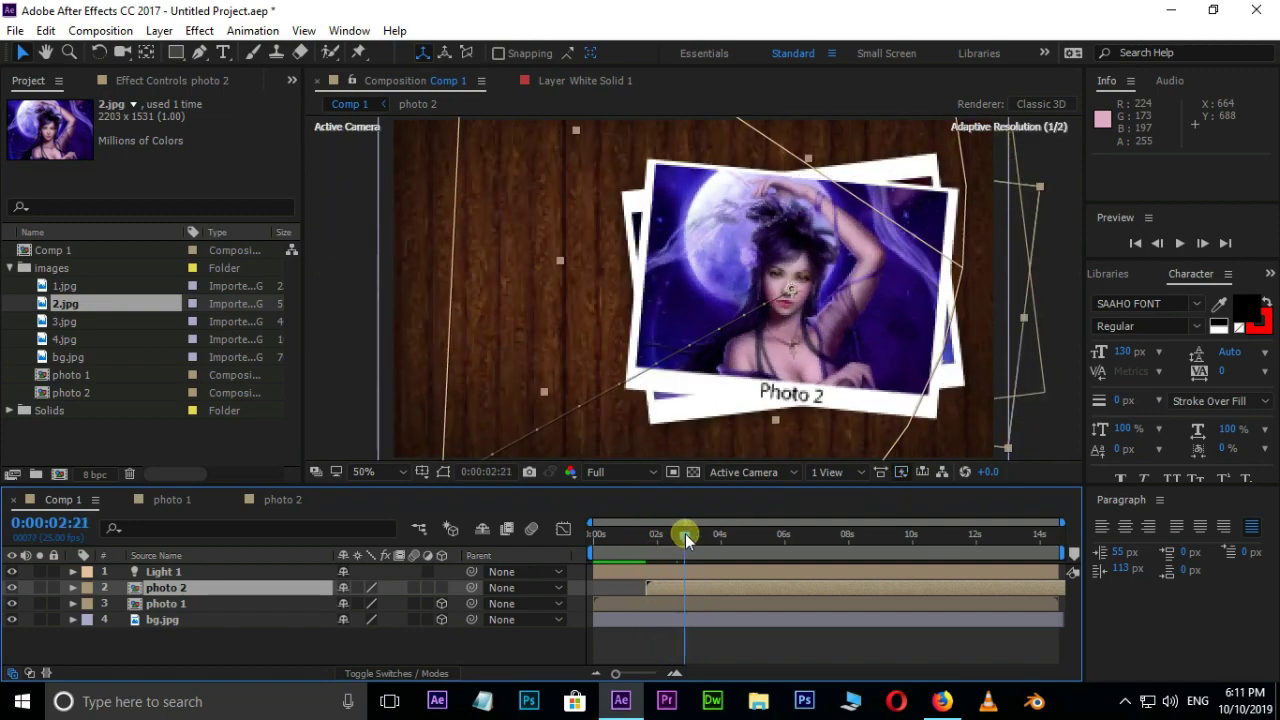
left_click(832, 380)
left_click(665, 586)
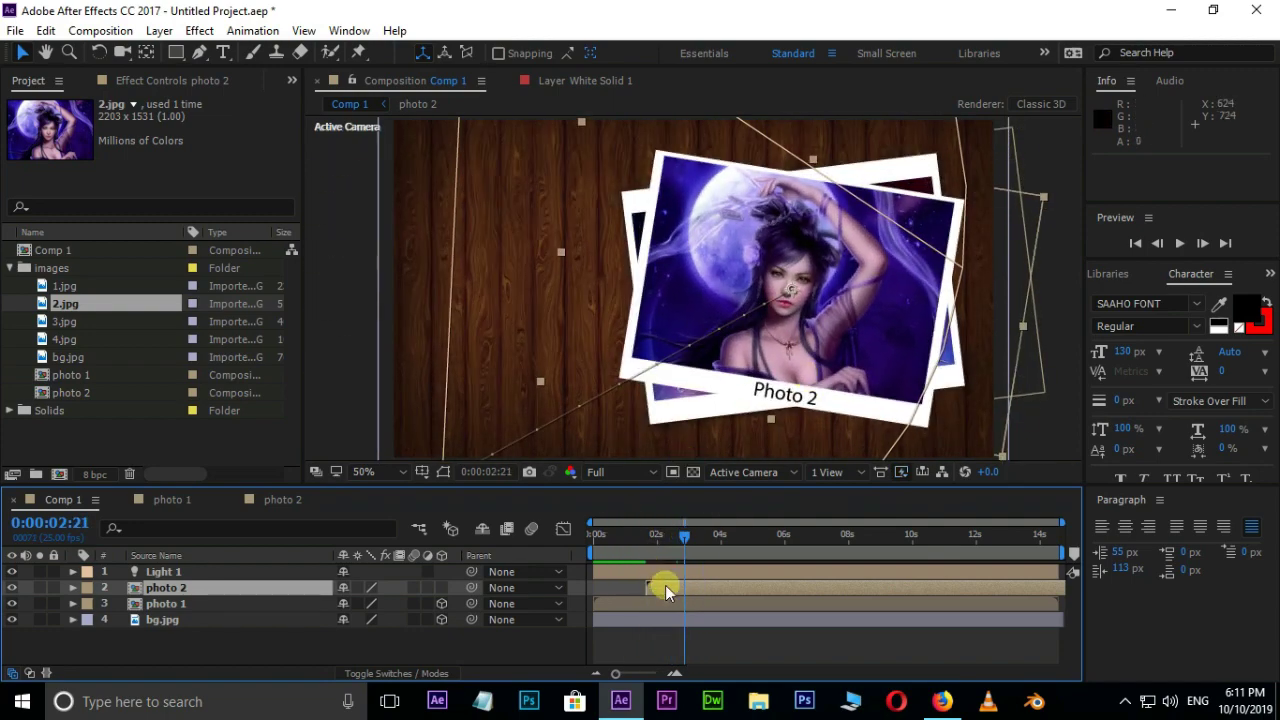
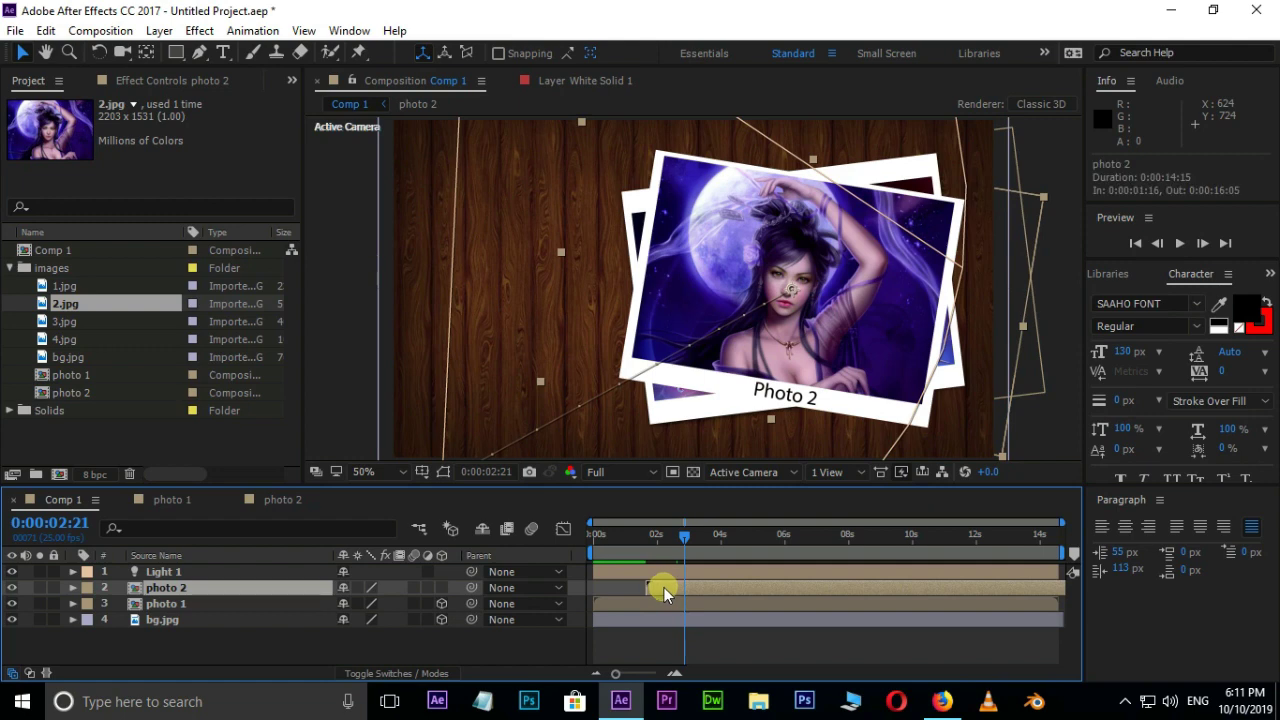
key("u")
left_click_drag(682, 488, 686, 425)
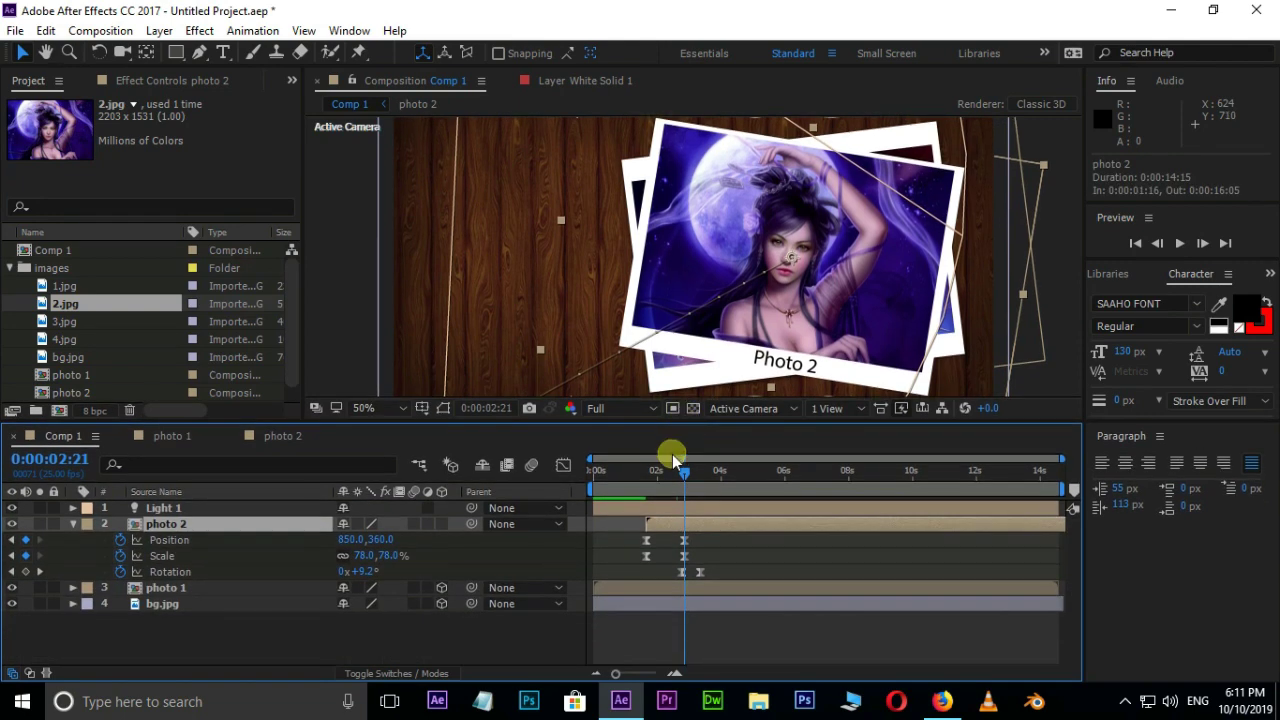
left_click(375, 555)
left_click_drag(350, 538, 308, 545)
key("ctrl+z")
key("ctrl+z")
key("ctrl+z")
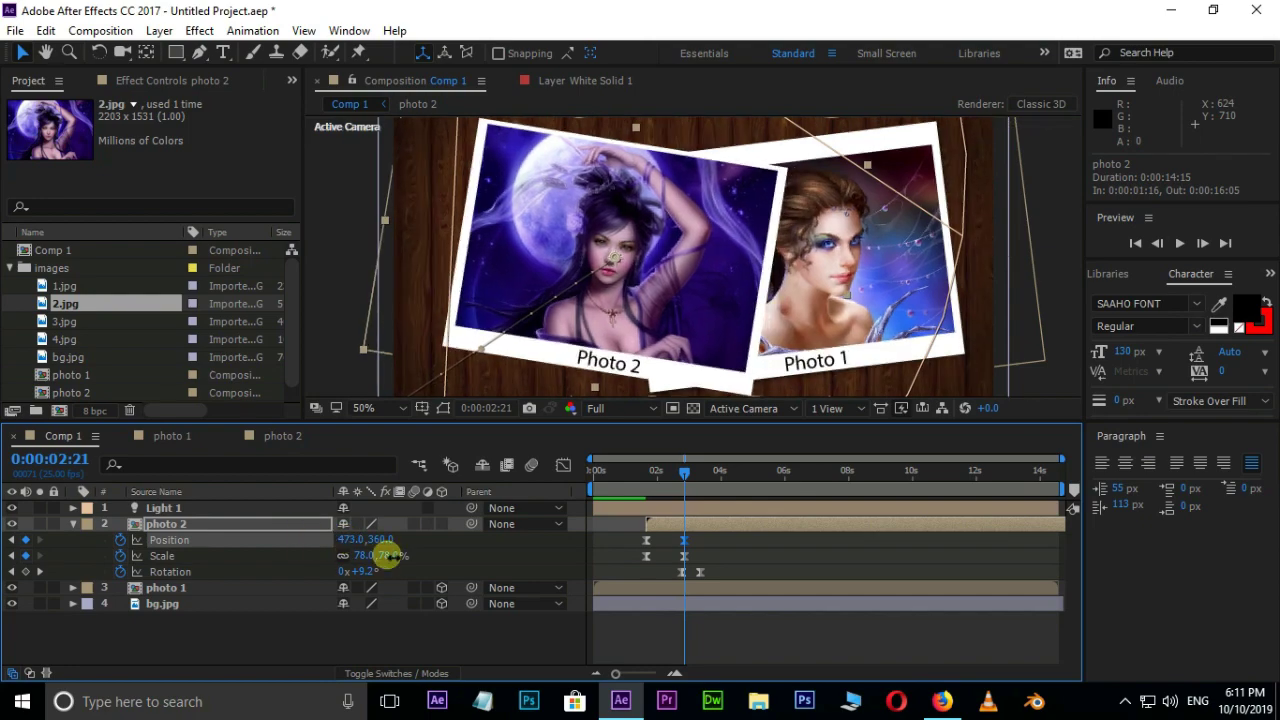
- Set photo 2's Rotation keyframes to -28° at 0:00:02:19 and +28° at 0:00:03:09, and preview the animation
left_click(681, 470)
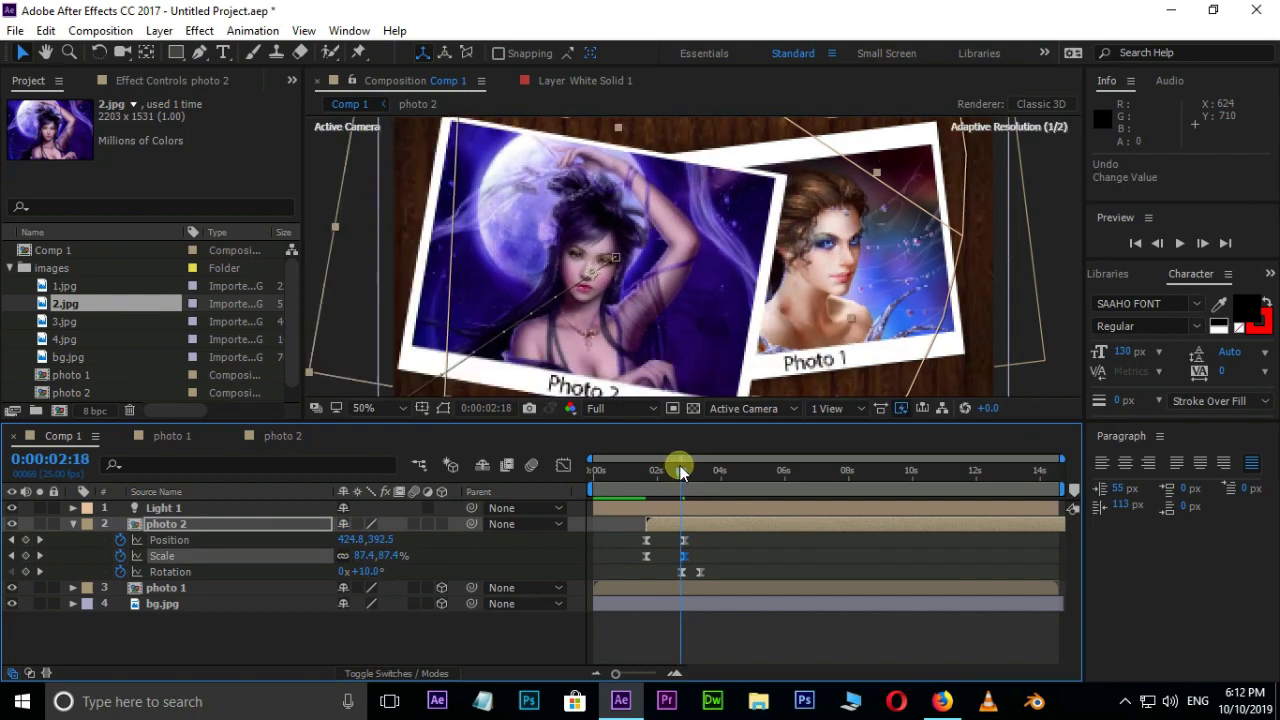
left_click(683, 572)
left_click_drag(368, 571, 335, 571)
left_click_drag(678, 472, 696, 485)
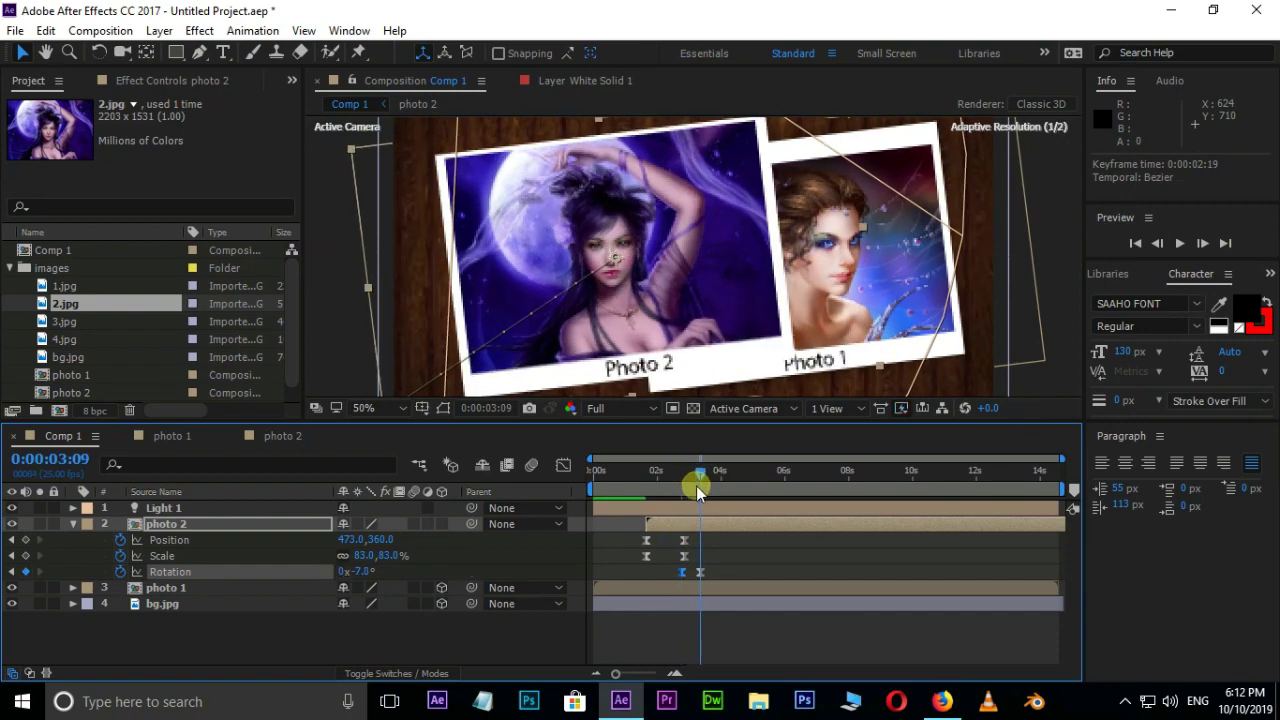
left_click_drag(363, 571, 391, 562)
key("space")
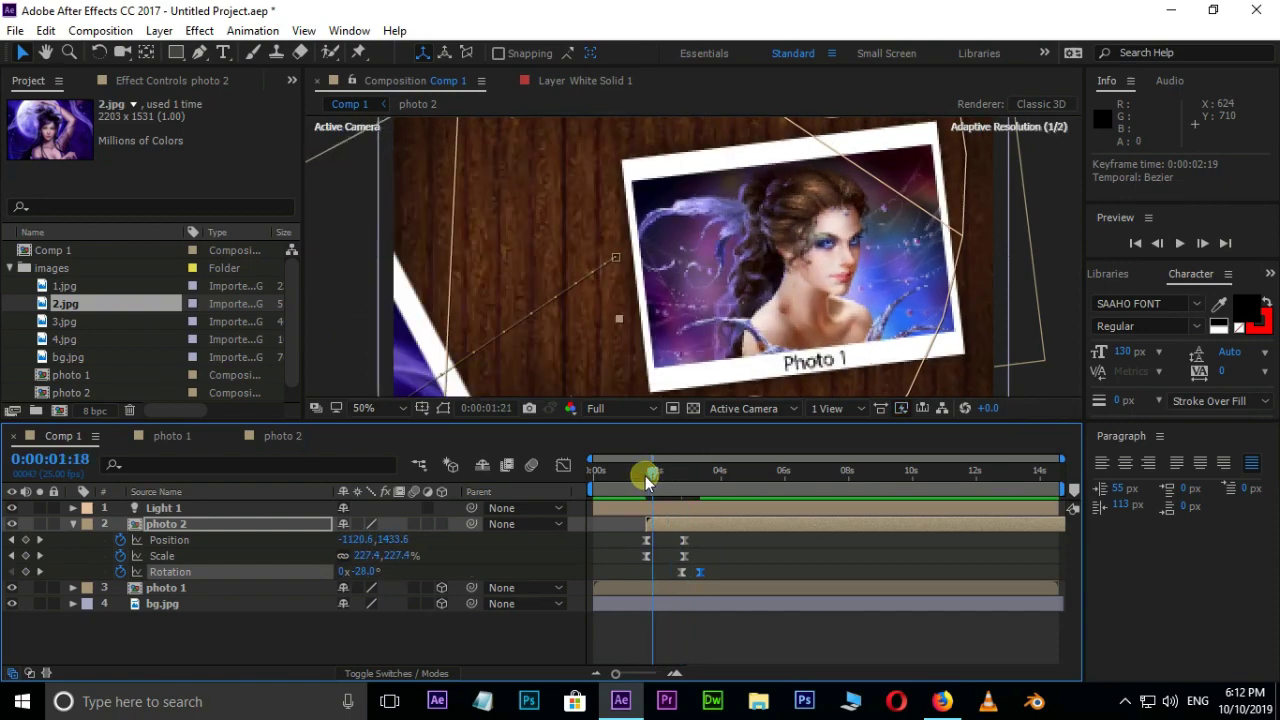
key("u")
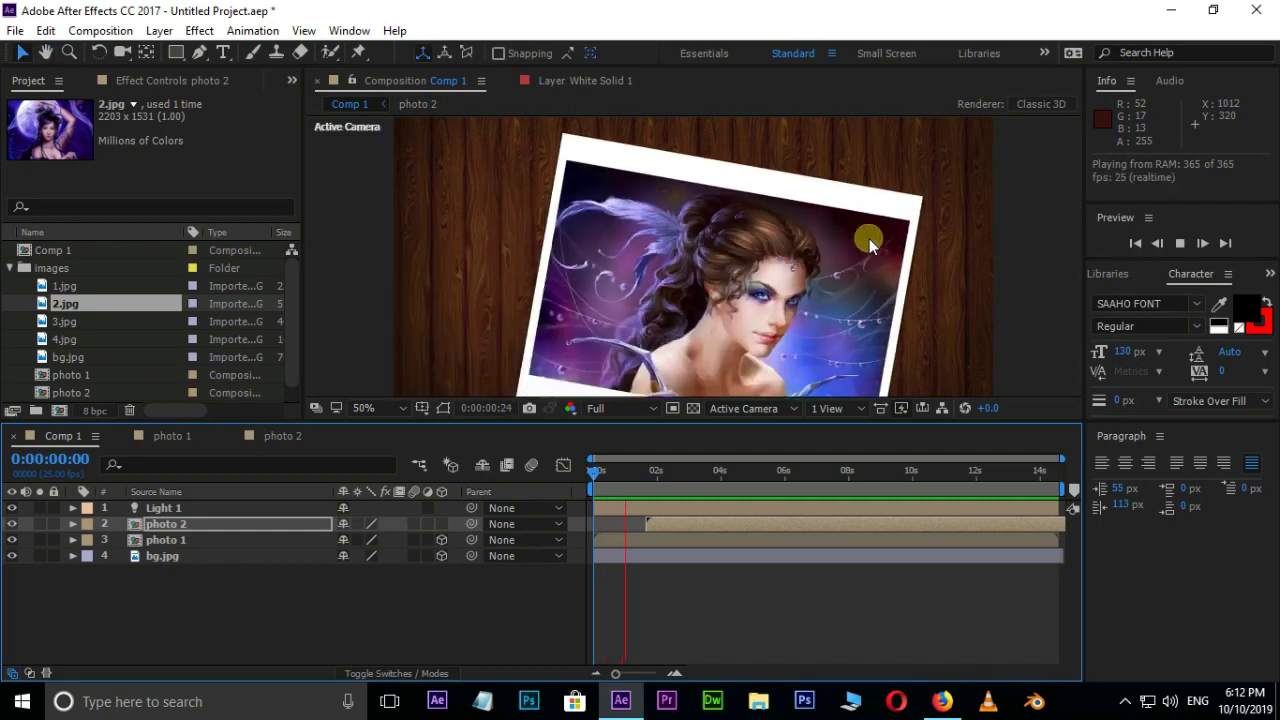
key("space")
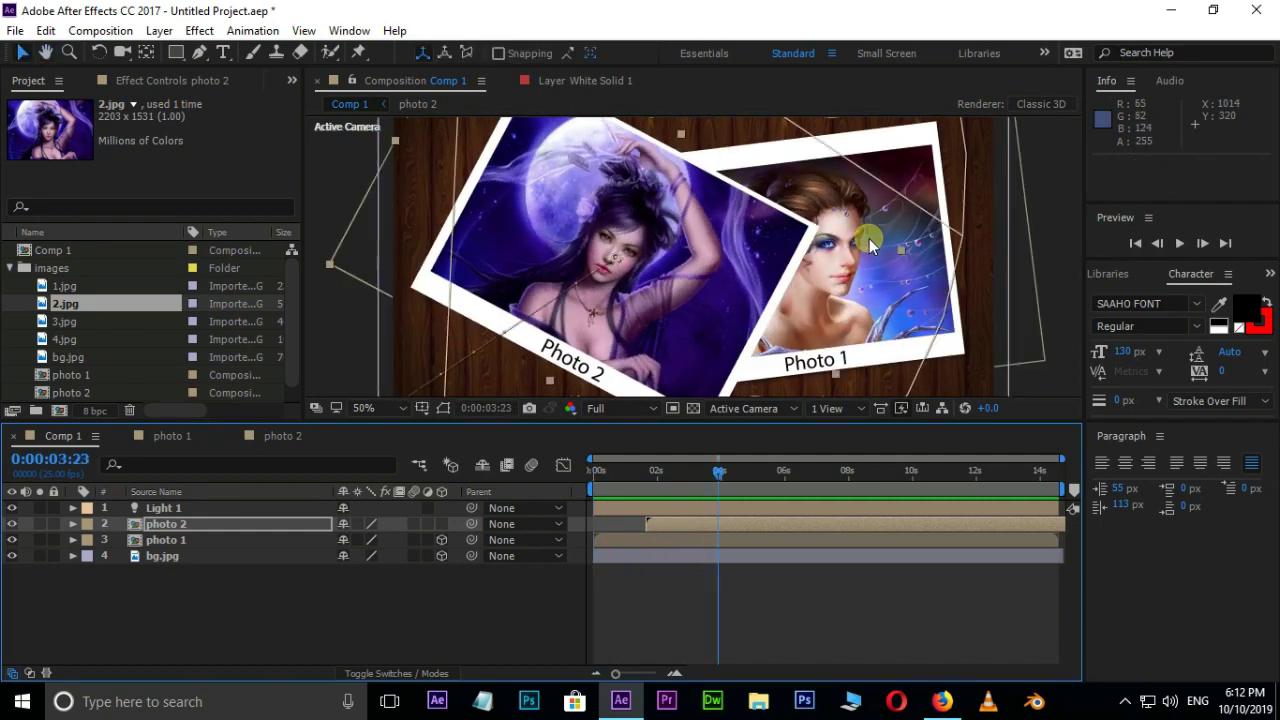
- Duplicate the photo 2 composition as photo 3 and place it above photo 2 in Comp 1, starting at 0:00:01:16
right_click(734, 527)
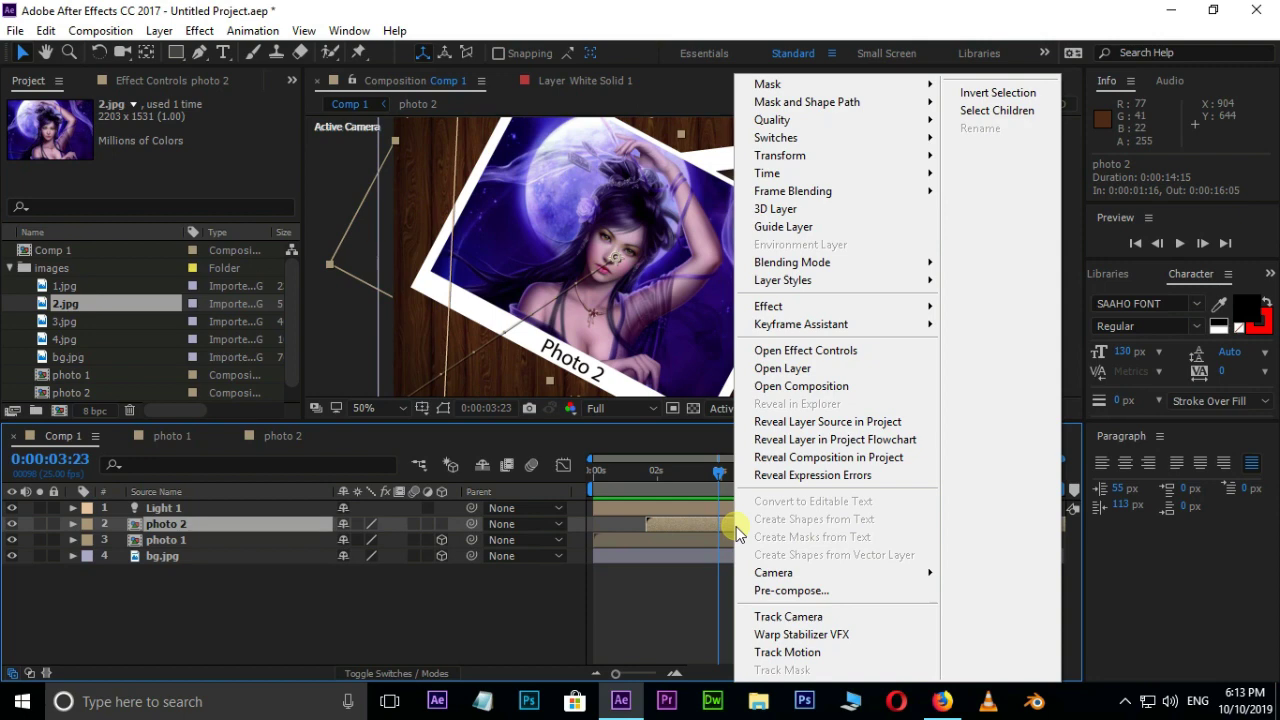
left_click(800, 422)
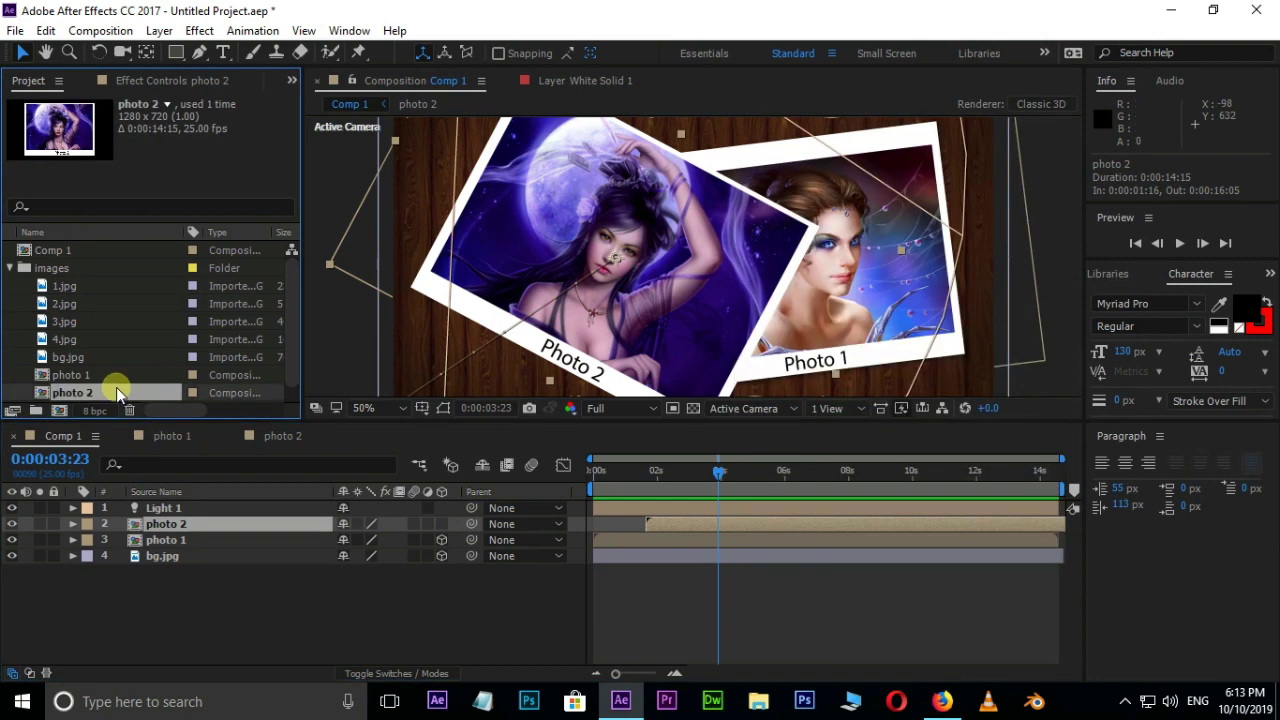
key("ctrl+d")
left_click_drag(90, 395, 146, 516)
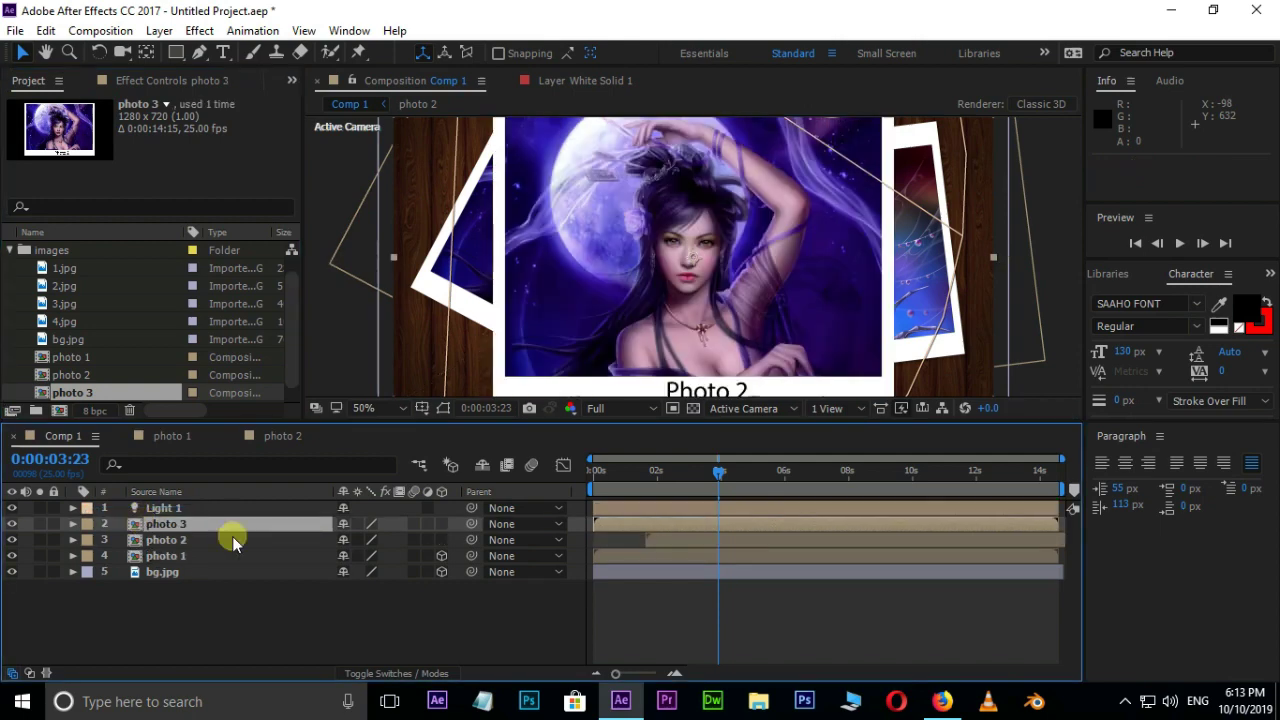
- Copy photo 2's Position, Scale and Rotation keyframes and paste them onto the photo 3 layer at 0:00:01:17
left_click(678, 539)
key("u")
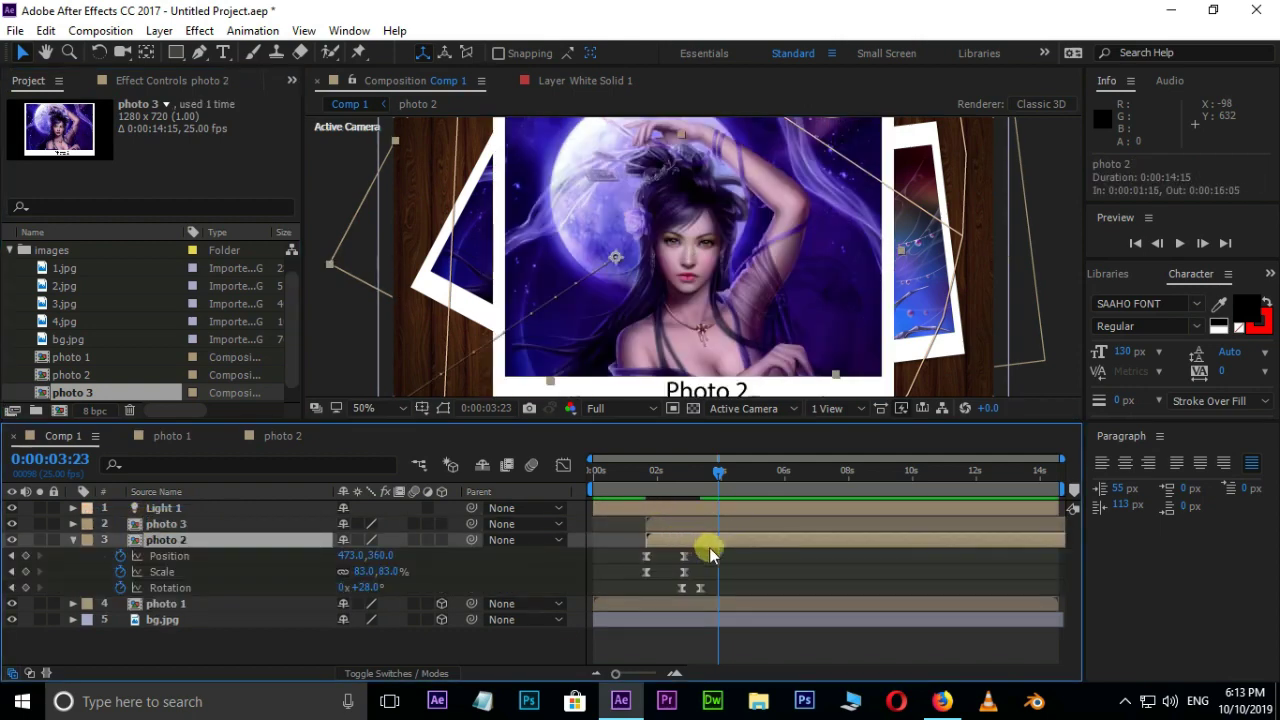
left_click_drag(735, 556, 643, 591)
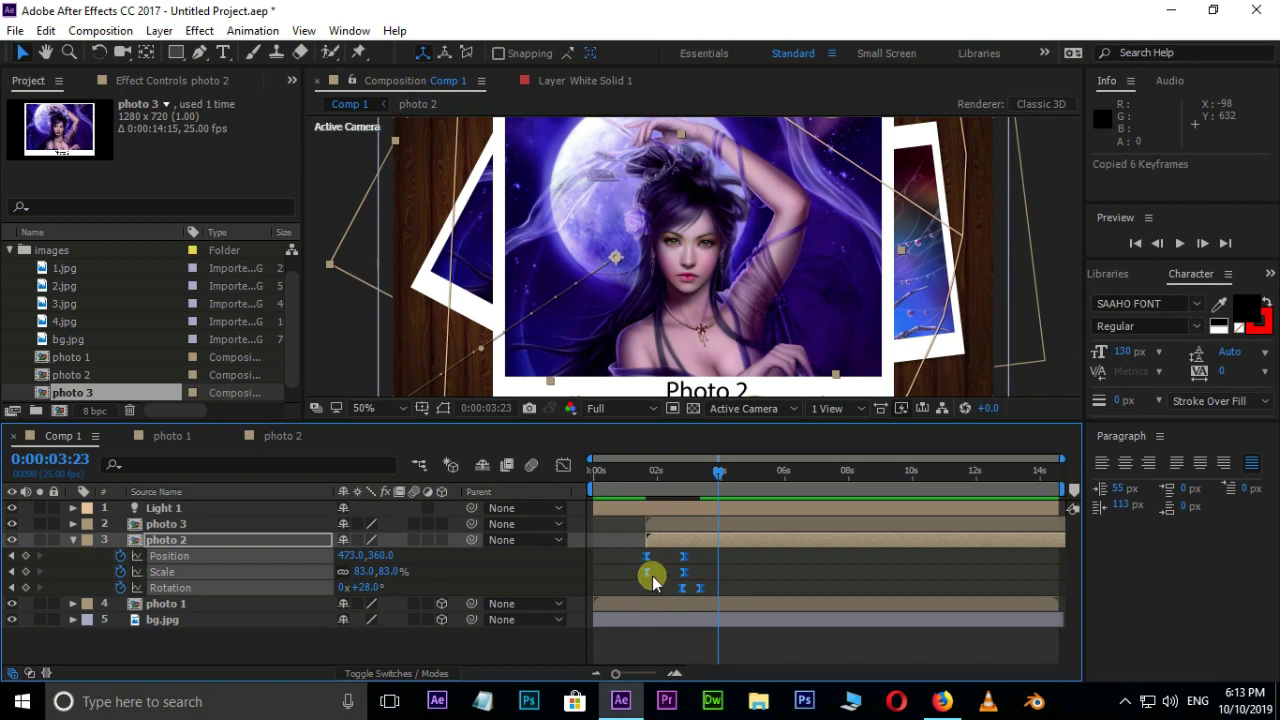
left_click(681, 524)
left_click(71, 523)
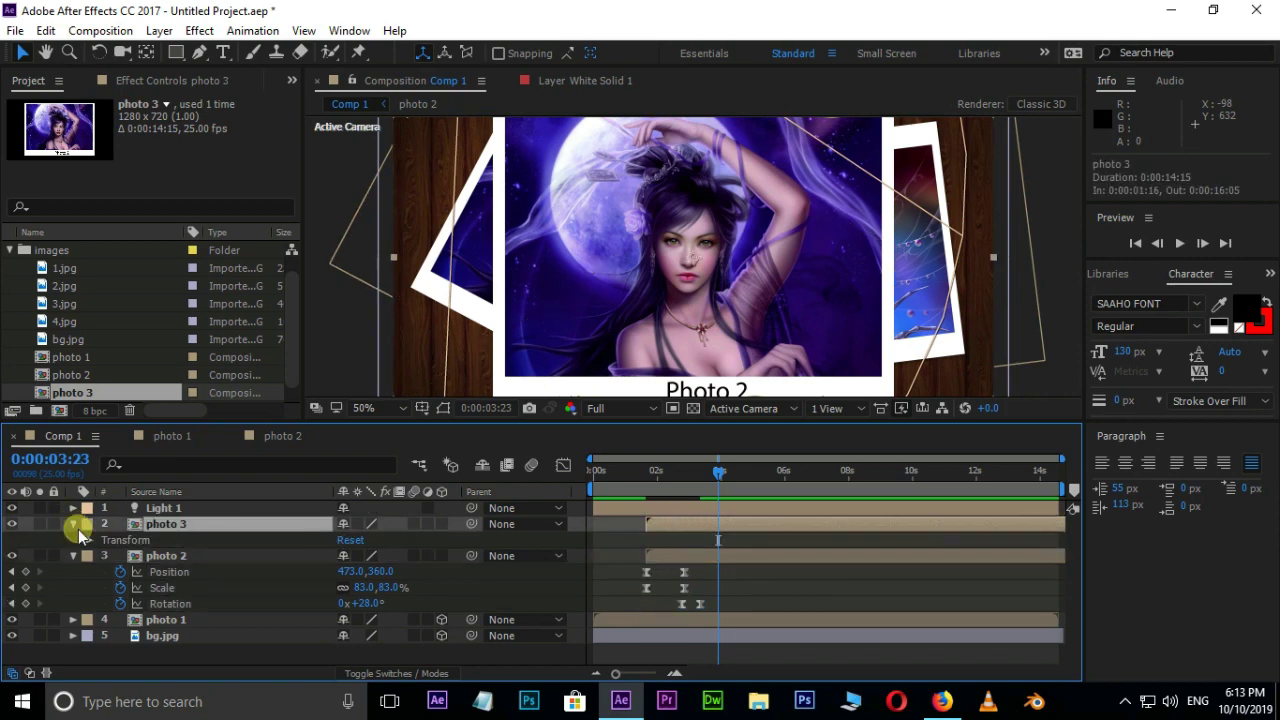
left_click_drag(715, 478, 646, 478)
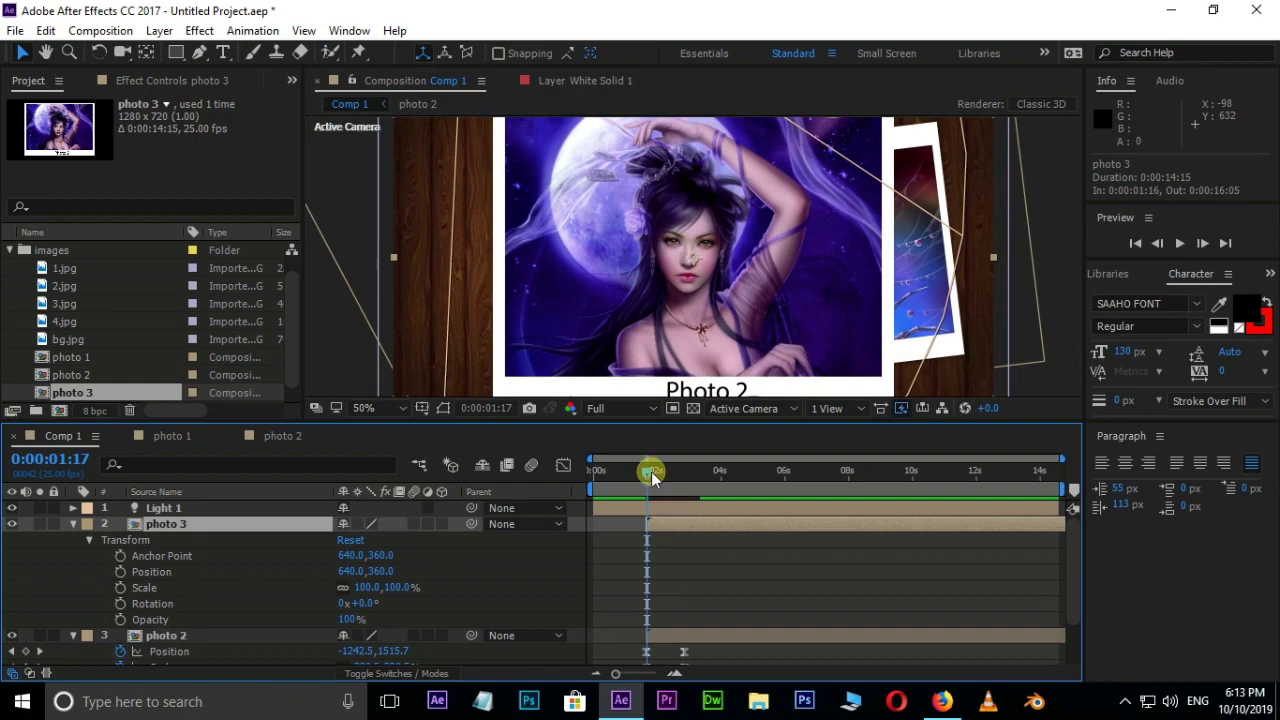
key("ctrl+v")
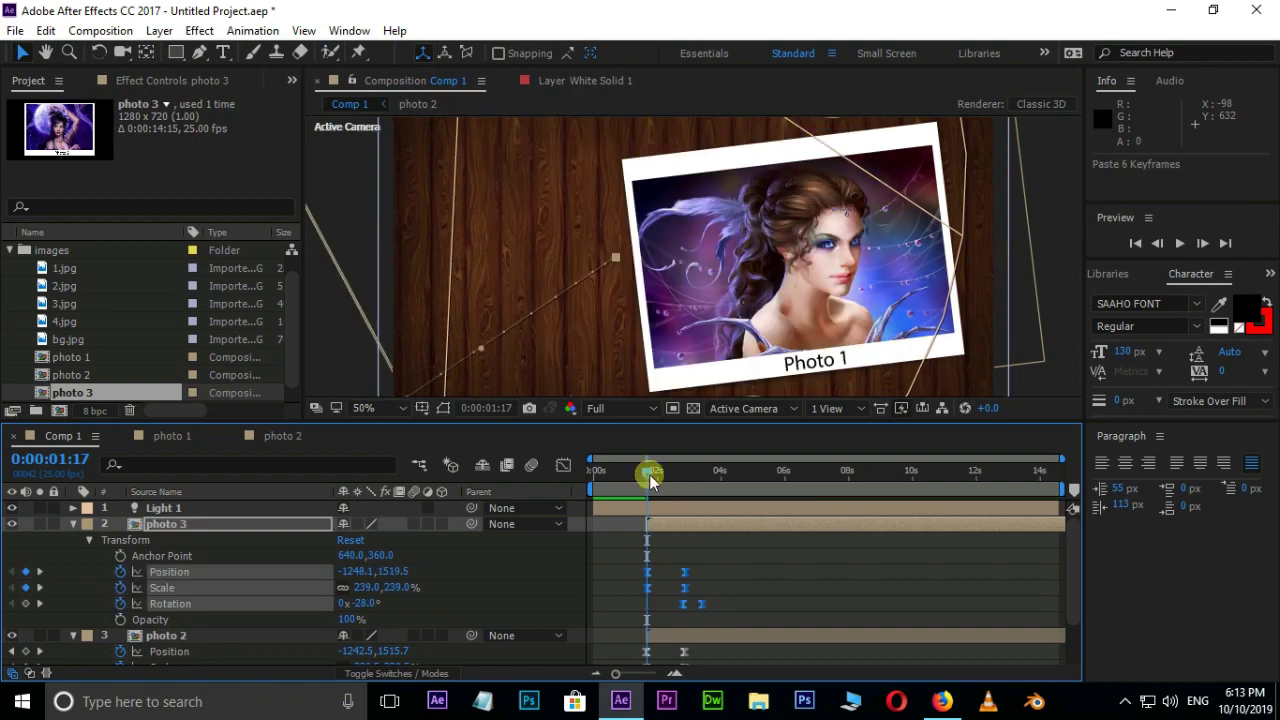
left_click_drag(649, 474, 684, 480)
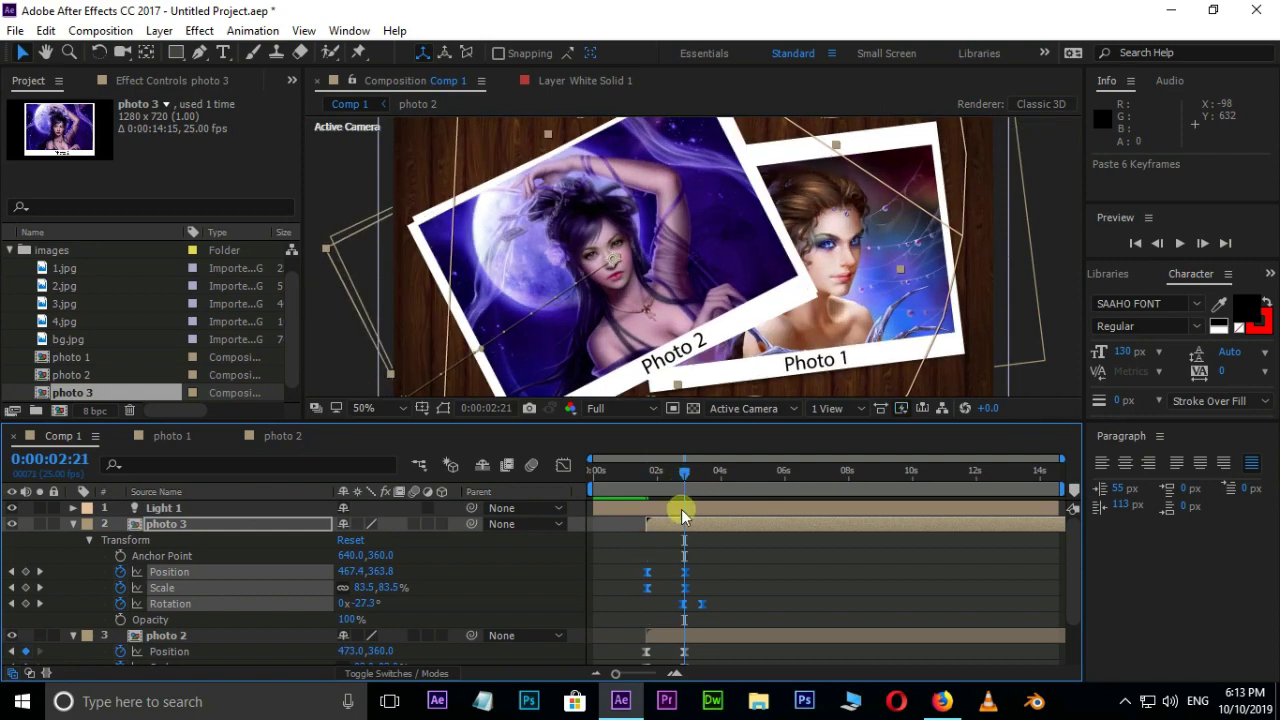
left_click(74, 524)
left_click(73, 540)
- In the photo 3 composition, replace 2.jpg with 3.jpg and scale it down to fit inside the white frame
left_click(258, 527)
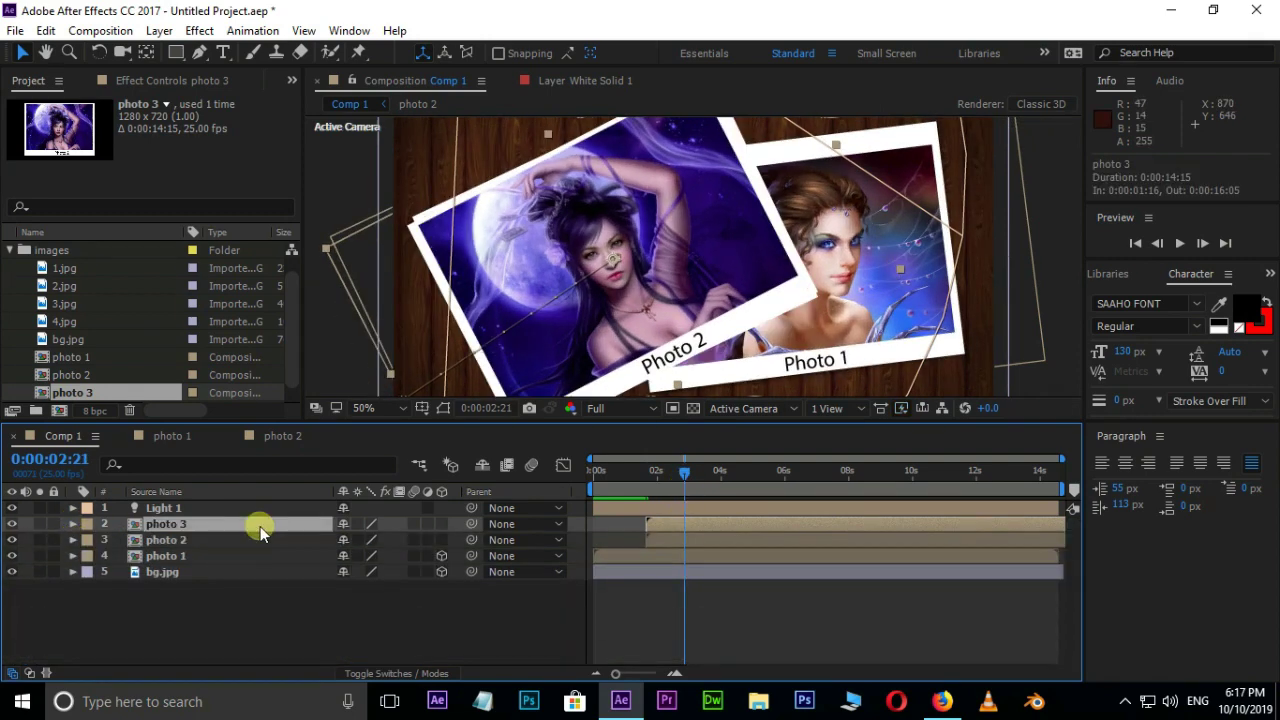
double_click(260, 529)
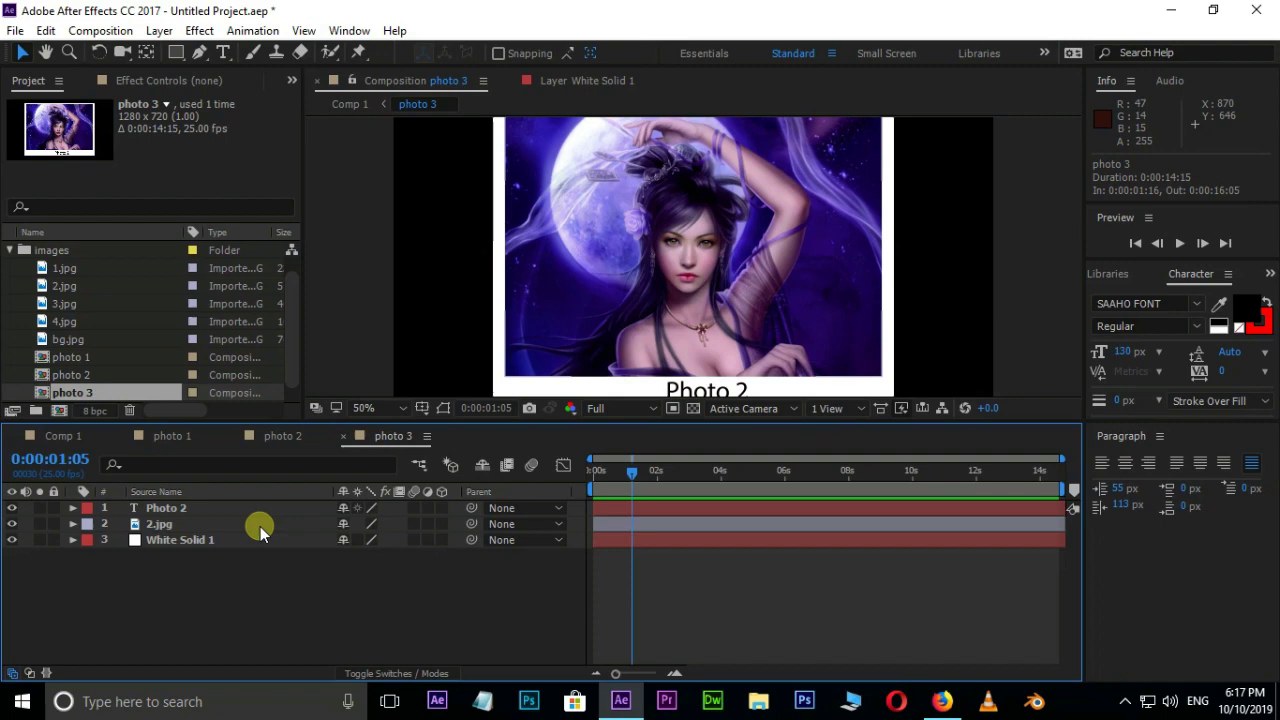
left_click(173, 529)
left_click(68, 303)
left_click_drag(68, 303, 150, 524)
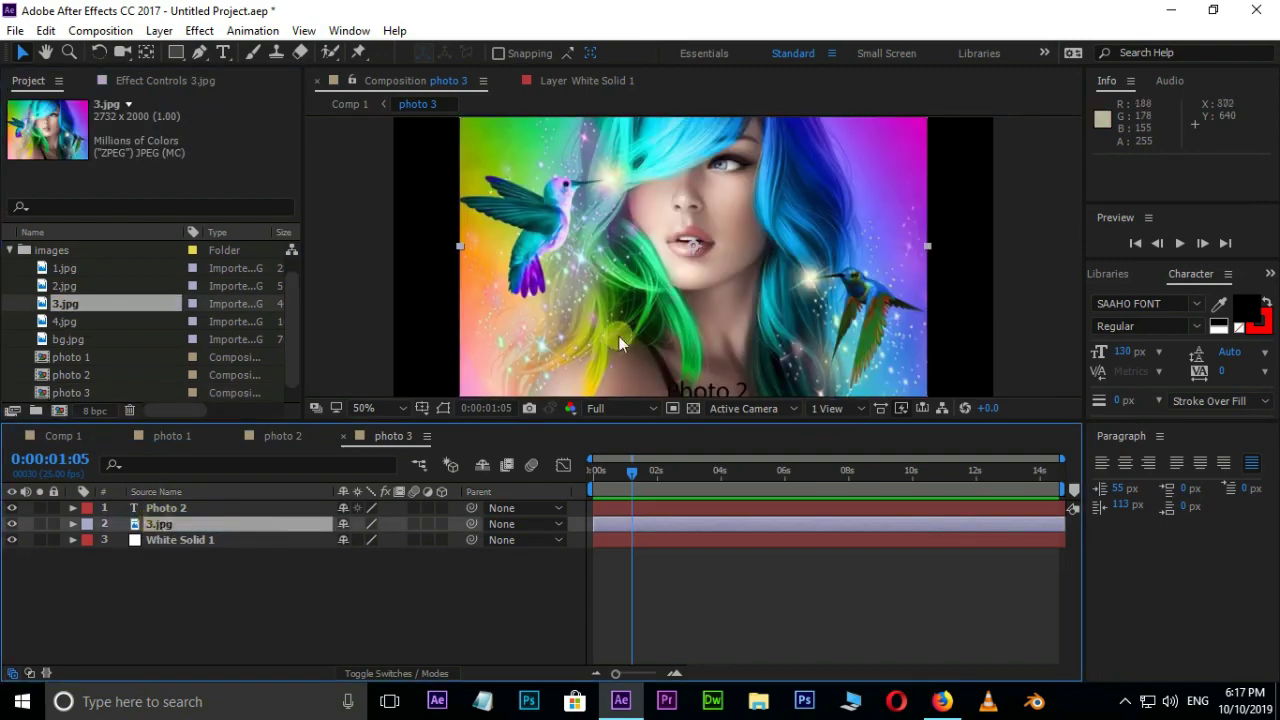
key("comma")
key("comma")
left_click_drag(803, 173, 785, 192)
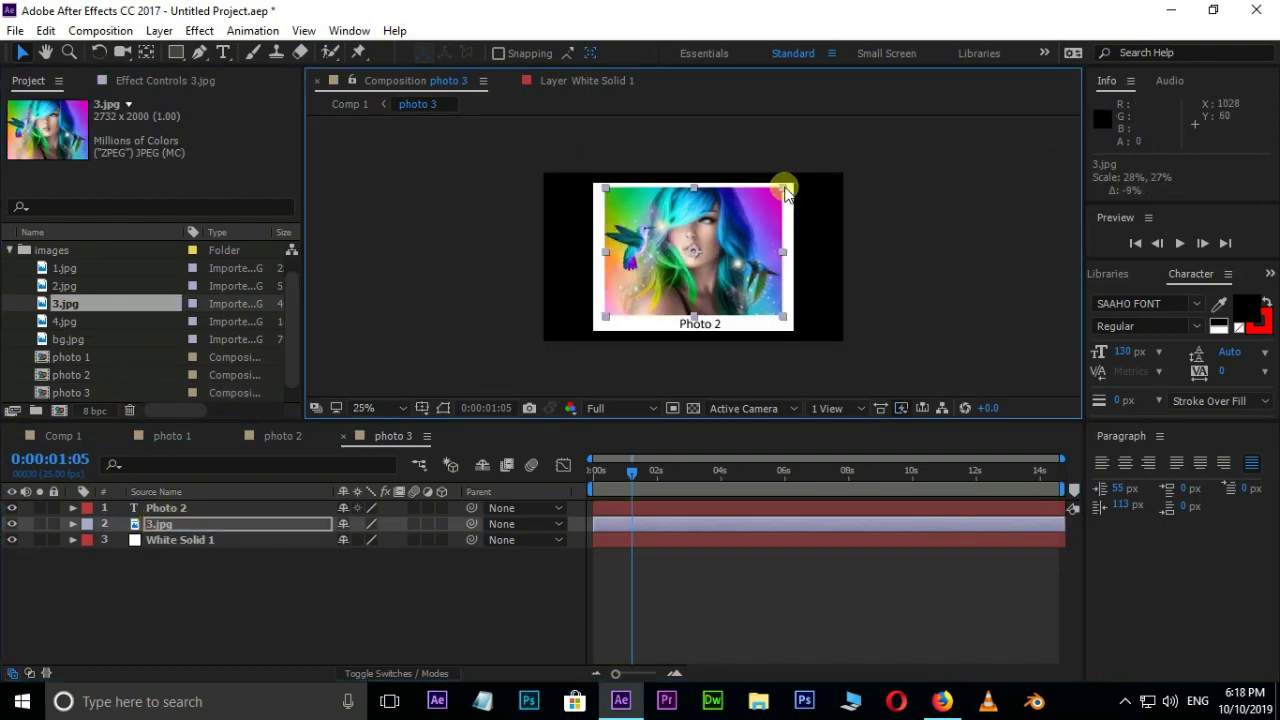
- Change the caption in the photo 3 composition to "Photo 3" and reveal the photo 3 layer's keyframes in Comp 1
key("period")
key("period")
double_click(755, 375)
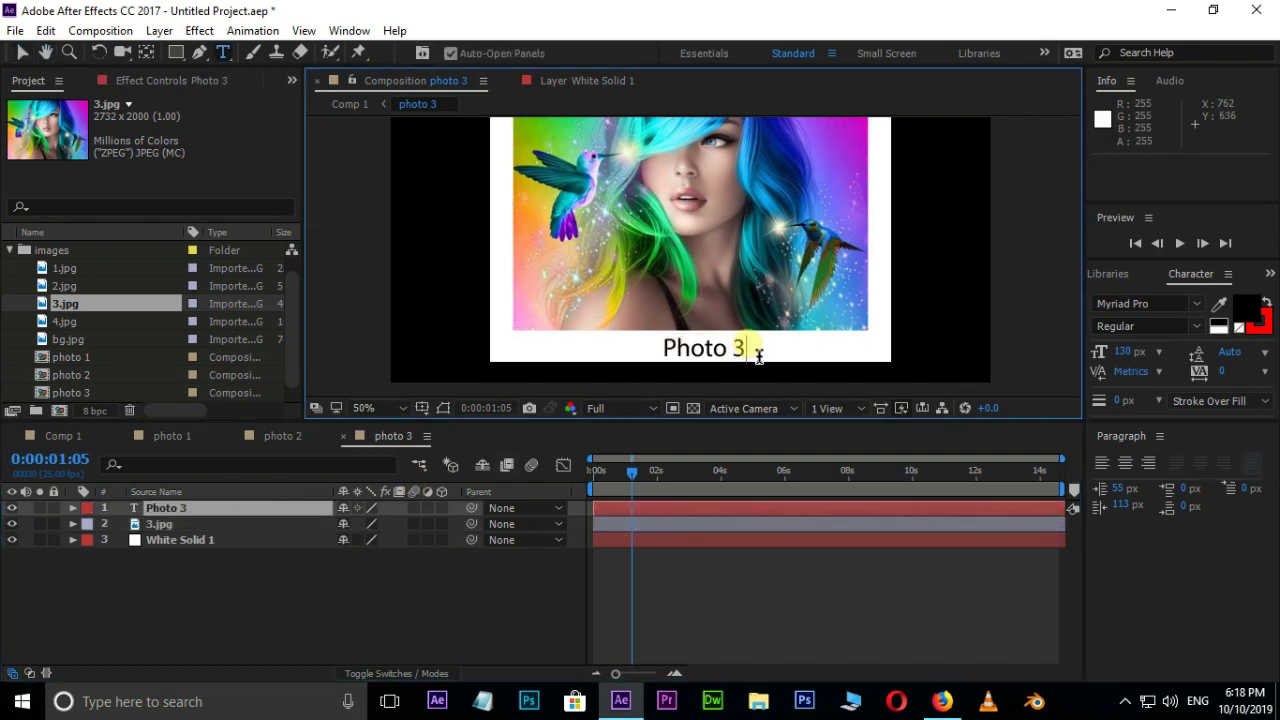
left_click(70, 437)
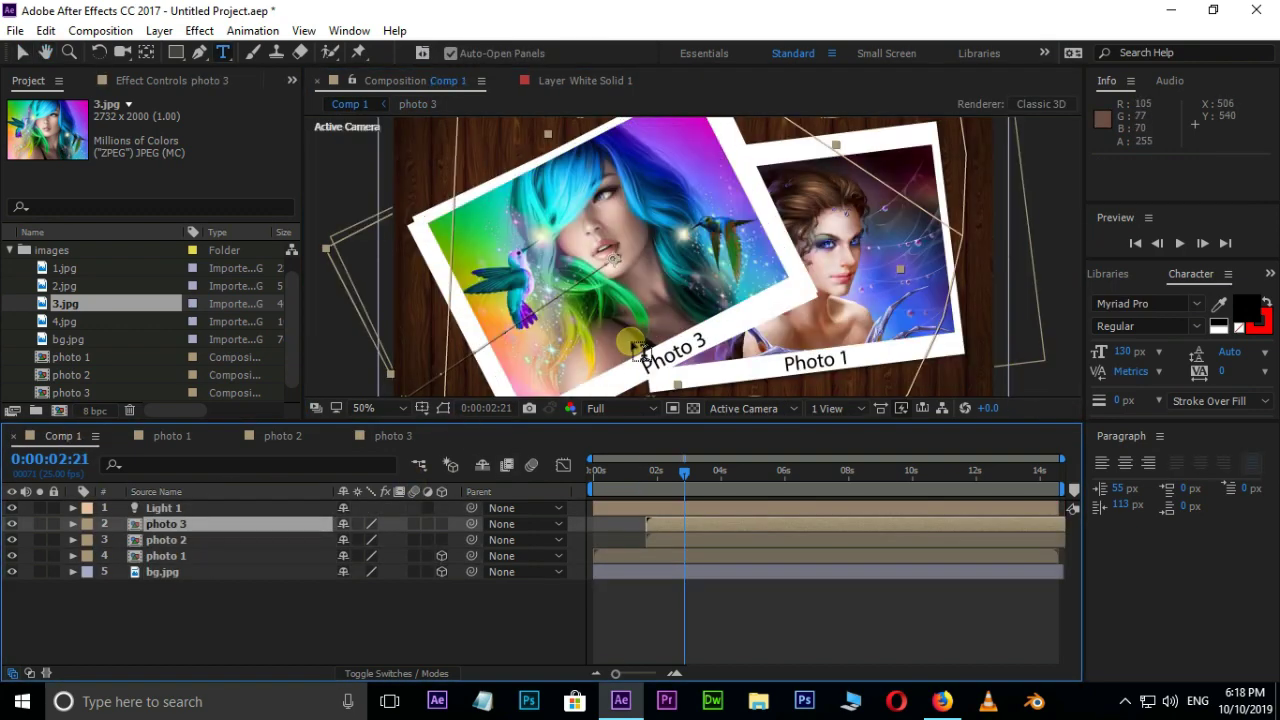
left_click(740, 520)
key("u")
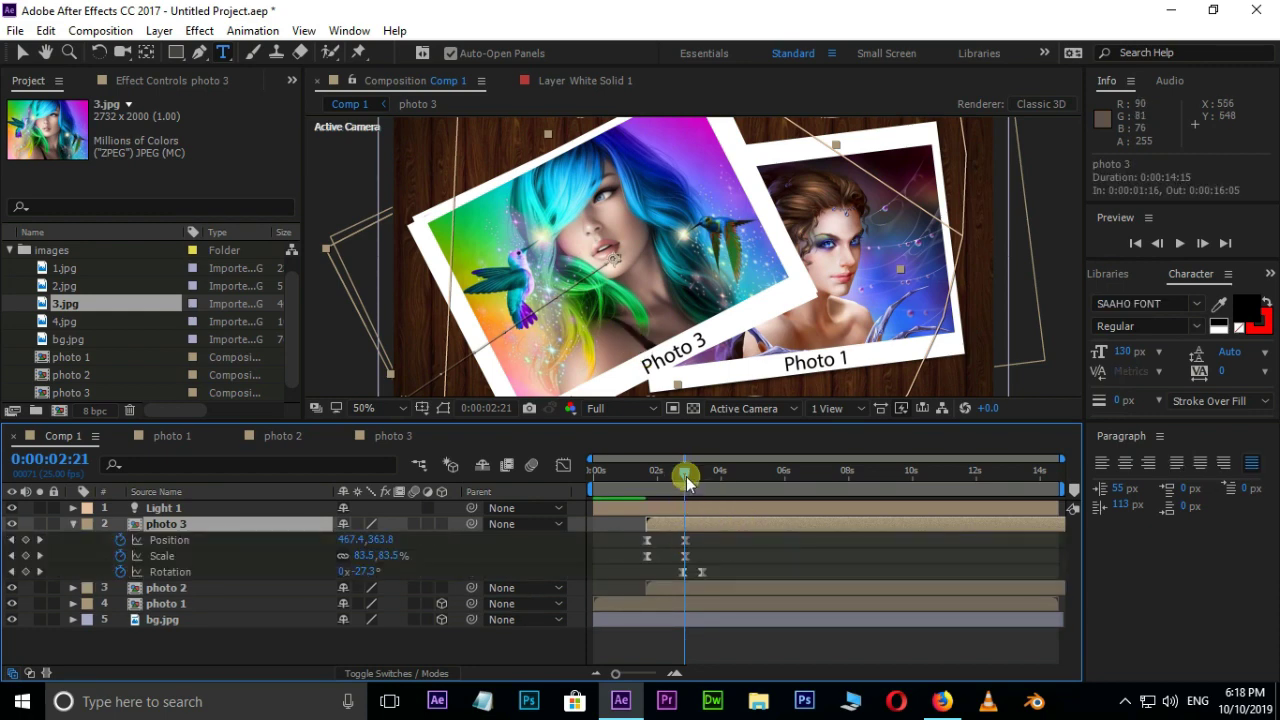
left_click_drag(685, 473, 688, 477)
left_click(688, 541)
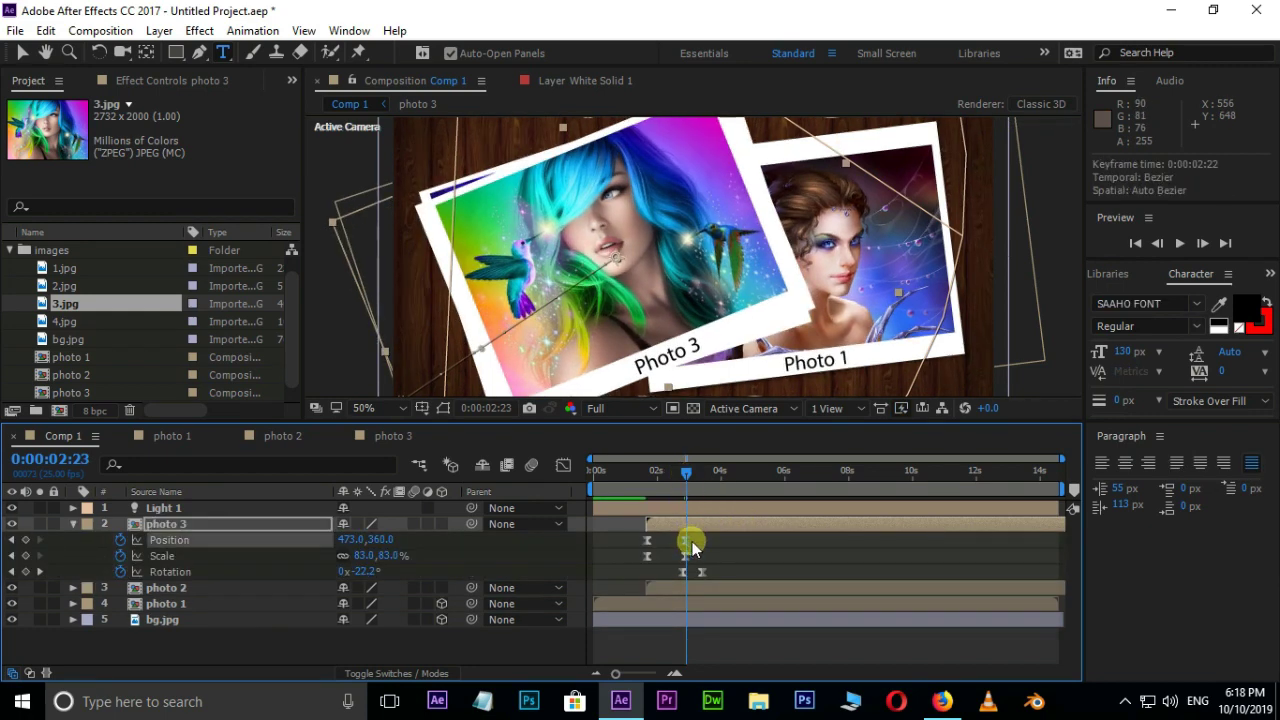
left_click(379, 540)
left_click_drag(358, 545, 400, 554)
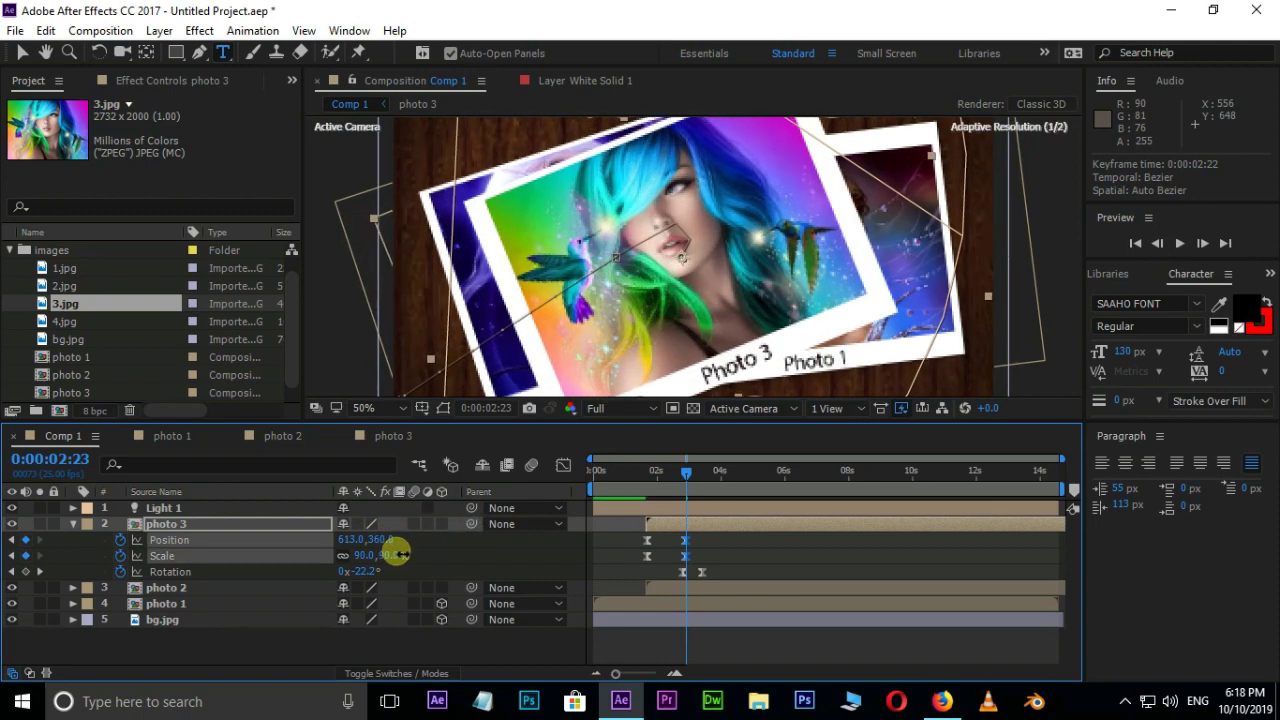
- At 0:00:02:22, set the photo 3 layer's Position to 473, 386 and its Scale to 90%
left_click_drag(686, 472, 687, 499)
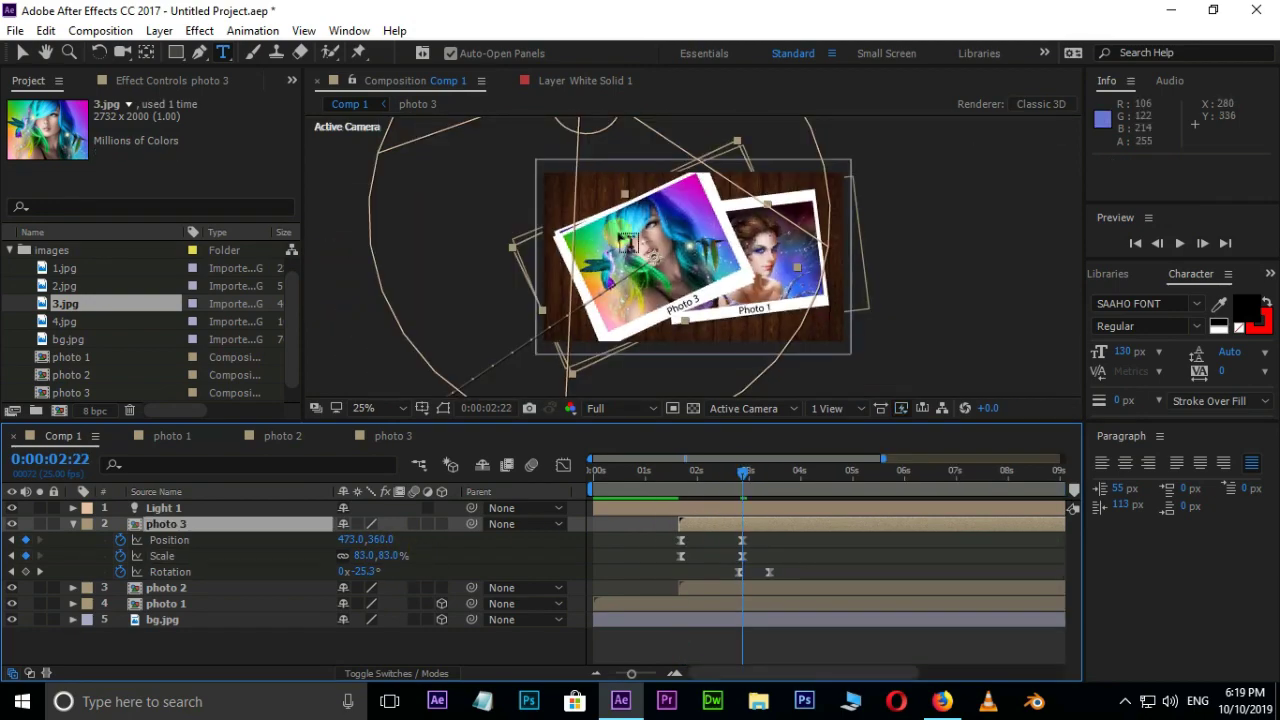
left_click(622, 318)
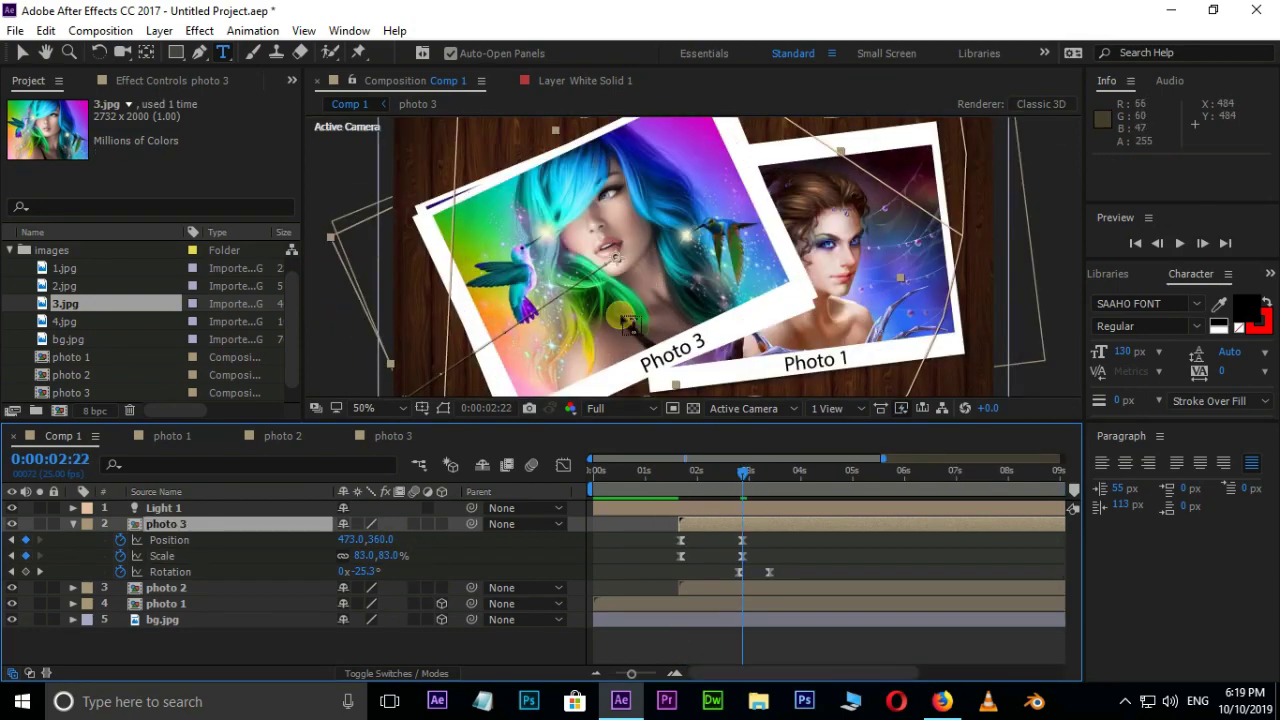
mouse_move(395, 545)
left_mouse_down()
mouse_move(420, 526)
mouse_move(392, 557)
left_mouse_up()
- Tilt photo 3 slightly clockwise at its 0:00:02:20 Rotation keyframe and set Rotation to -23° at 0:00:03:10
left_click_drag(740, 472, 739, 484)
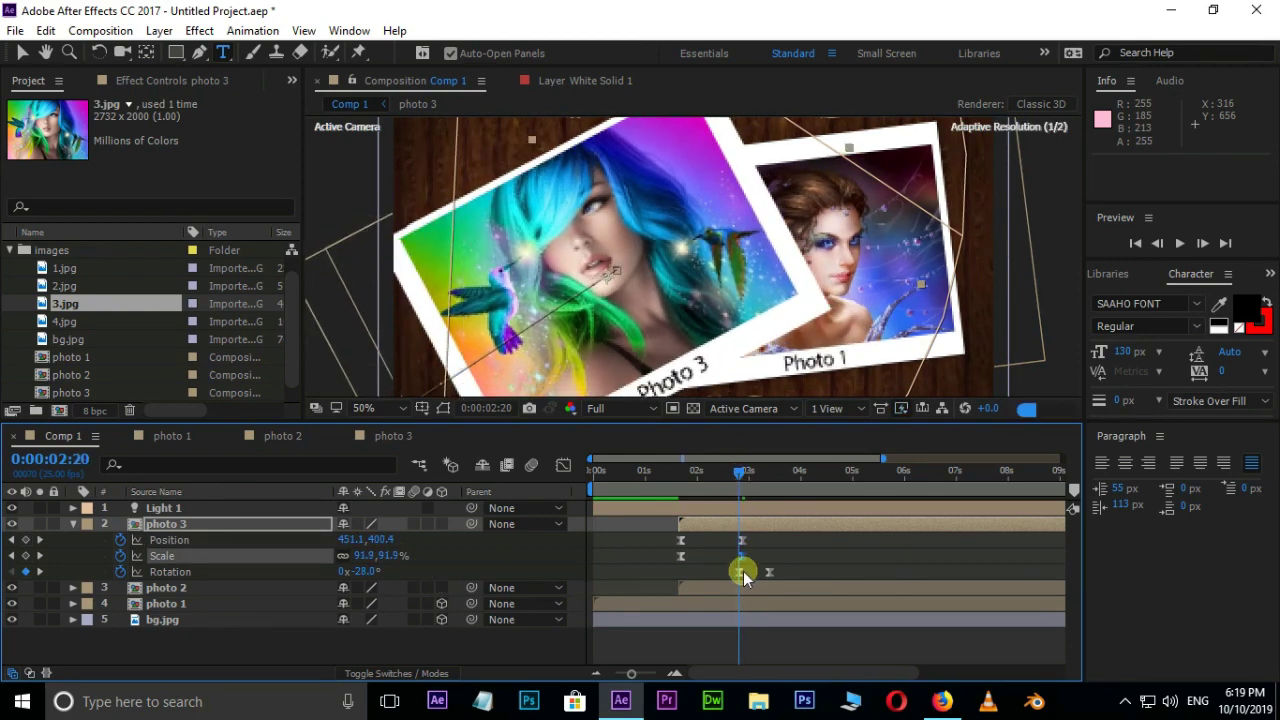
left_click(738, 571)
mouse_move(378, 583)
left_mouse_down()
mouse_move(394, 556)
mouse_move(382, 566)
left_mouse_up()
left_click_drag(740, 484, 769, 479)
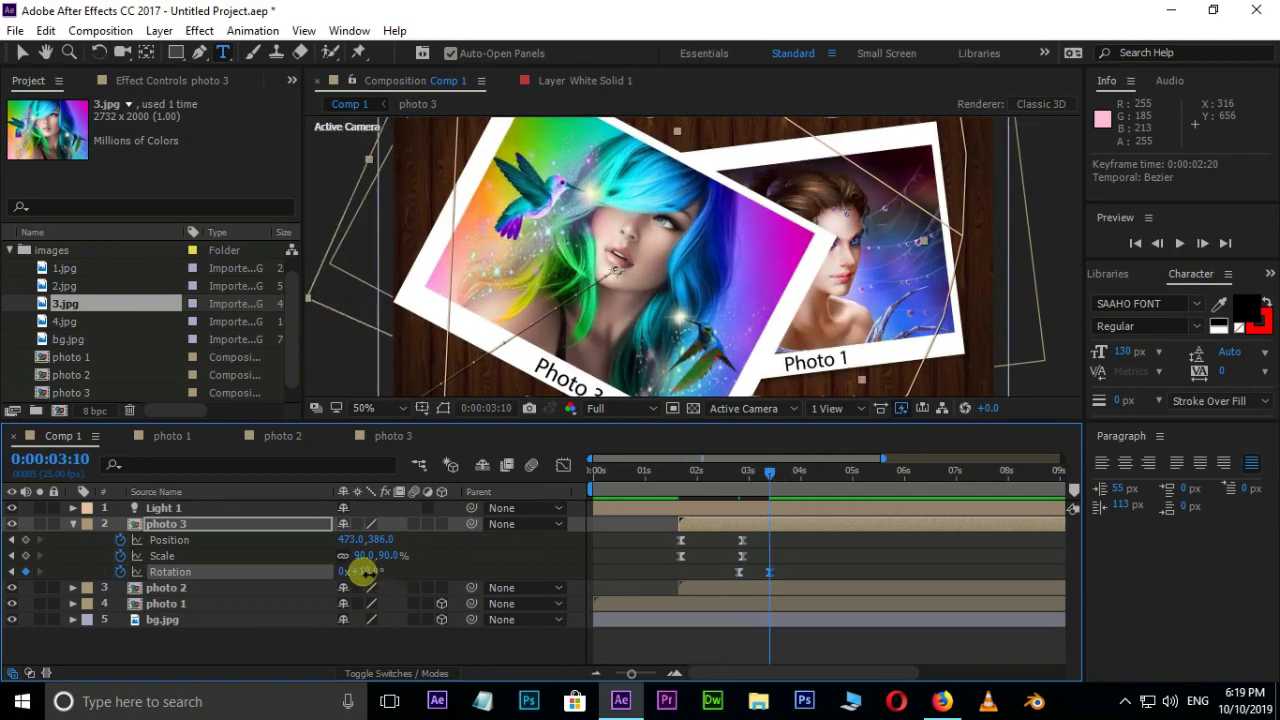
left_click_drag(365, 572, 312, 558)
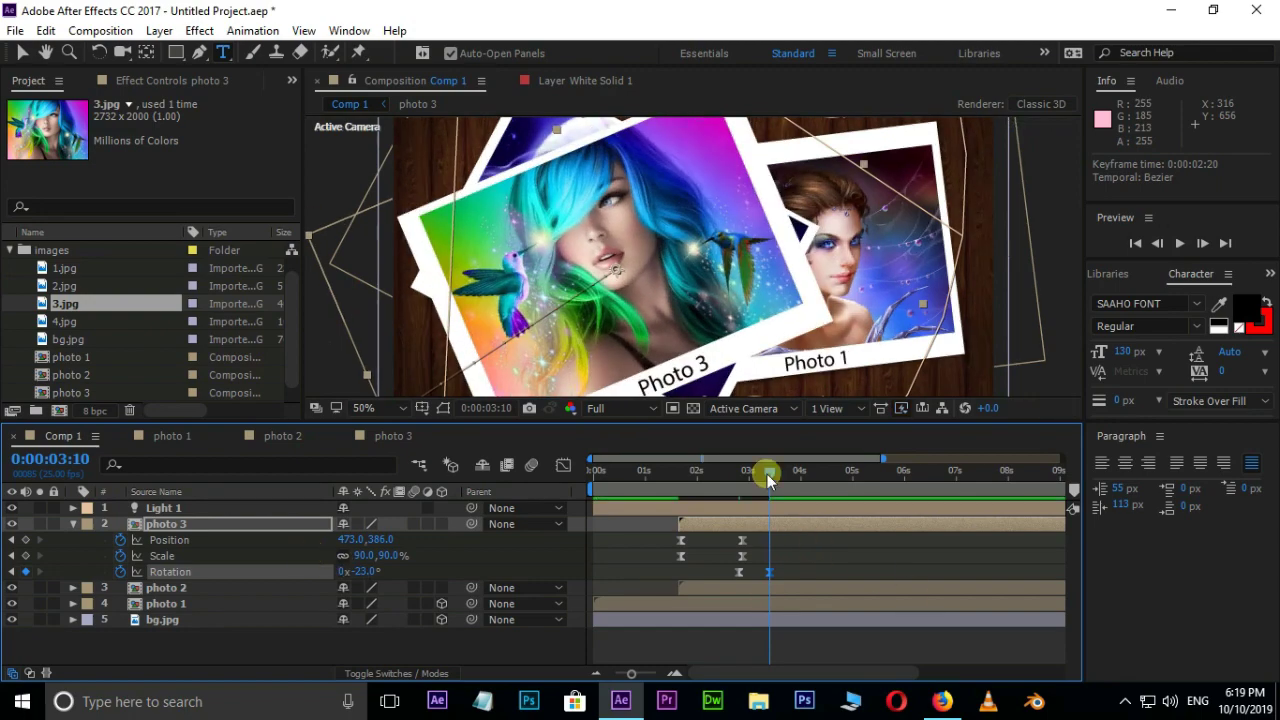
- Preview the animation and shift the photo 3 layer to start at 0:00:02:23
left_click_drag(767, 474, 781, 524)
key("space")
left_click(88, 528)
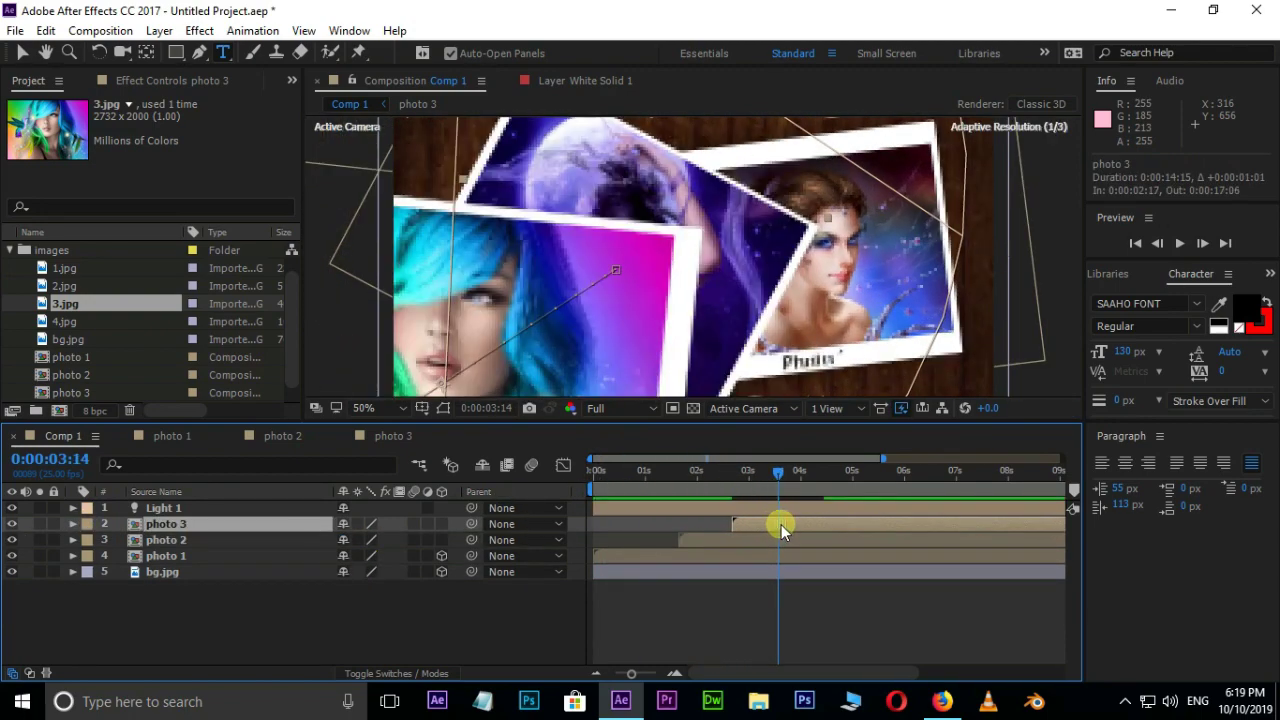
left_click(672, 472)
left_click_drag(652, 479, 751, 466)
left_click_drag(760, 524, 774, 521)
mouse_move(744, 470)
left_mouse_down()
mouse_move(734, 474)
mouse_move(827, 467)
mouse_move(746, 472)
left_mouse_up()
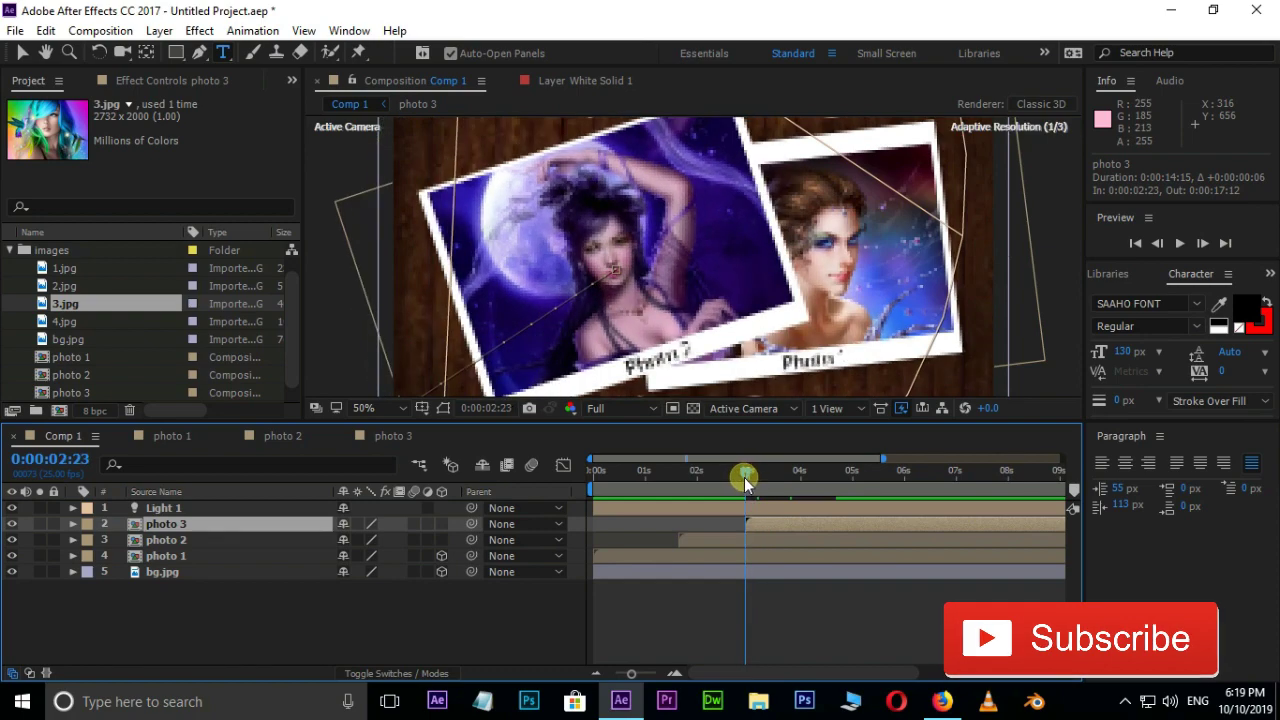
- At photo 3's first keyframe, 0:00:02:24, set its Position to 1310.9, 1728.5 and its Scale to 245%, and check where it lands
key("u")
left_click(748, 470)
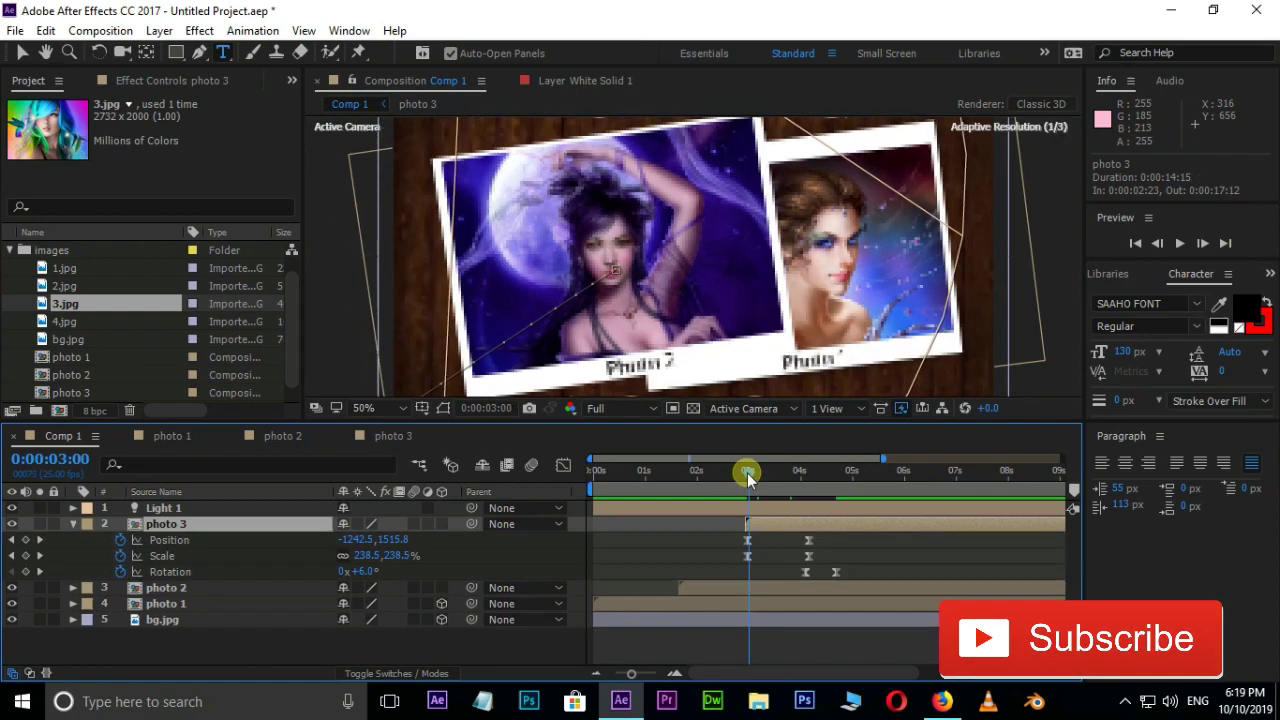
left_click(750, 540)
left_click_drag(357, 541, 508, 517)
scroll(783, 318, "down", 4)
left_click_drag(357, 540, 800, 504)
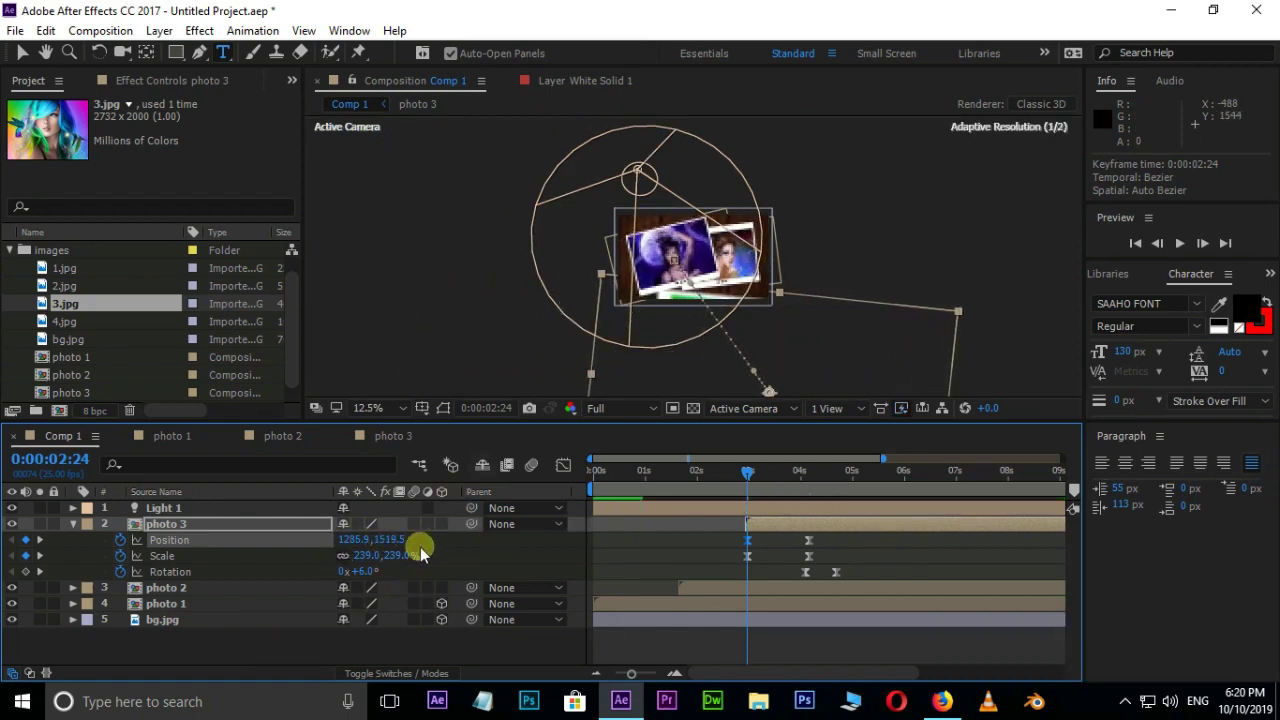
left_click_drag(393, 562, 620, 506)
scroll(678, 262, "up", 2)
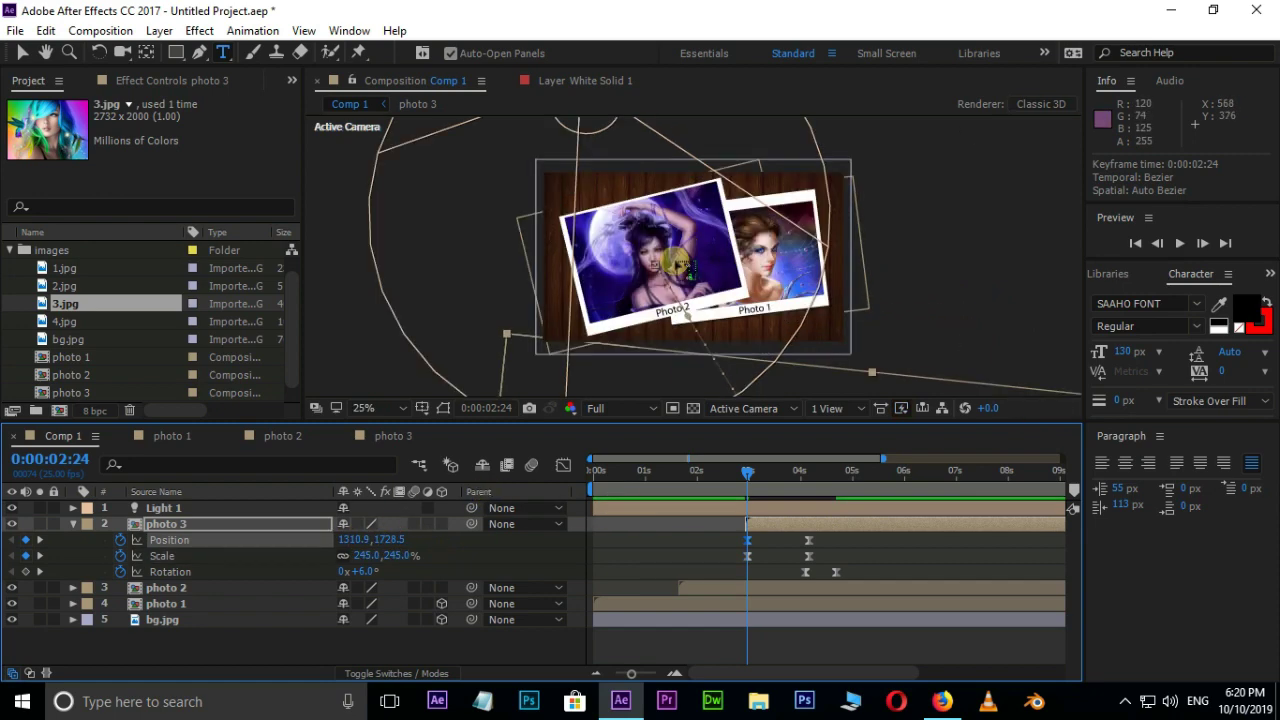
scroll(678, 265, "up", 2)
left_click_drag(752, 477, 847, 466)
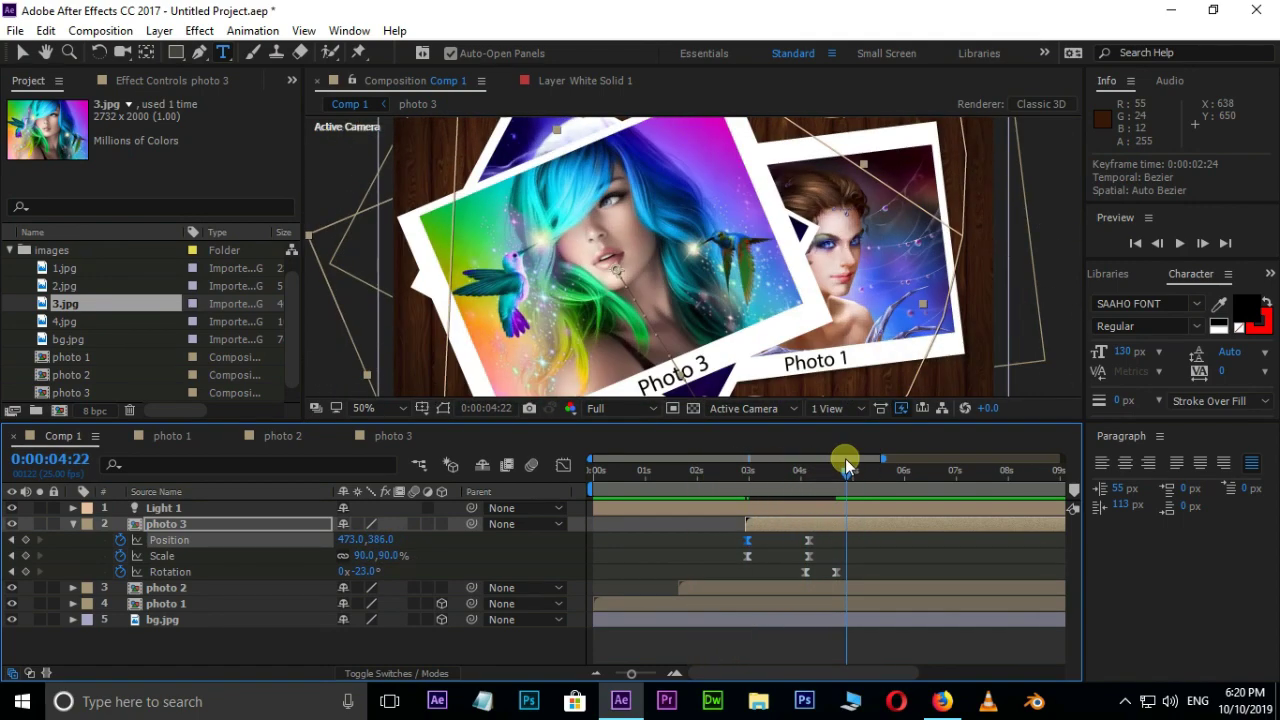
- Duplicate the photo 3 composition as photo 4 and place it in Comp 1 above the photo 3 layer, starting at 0:00:02:23
left_click(73, 524)
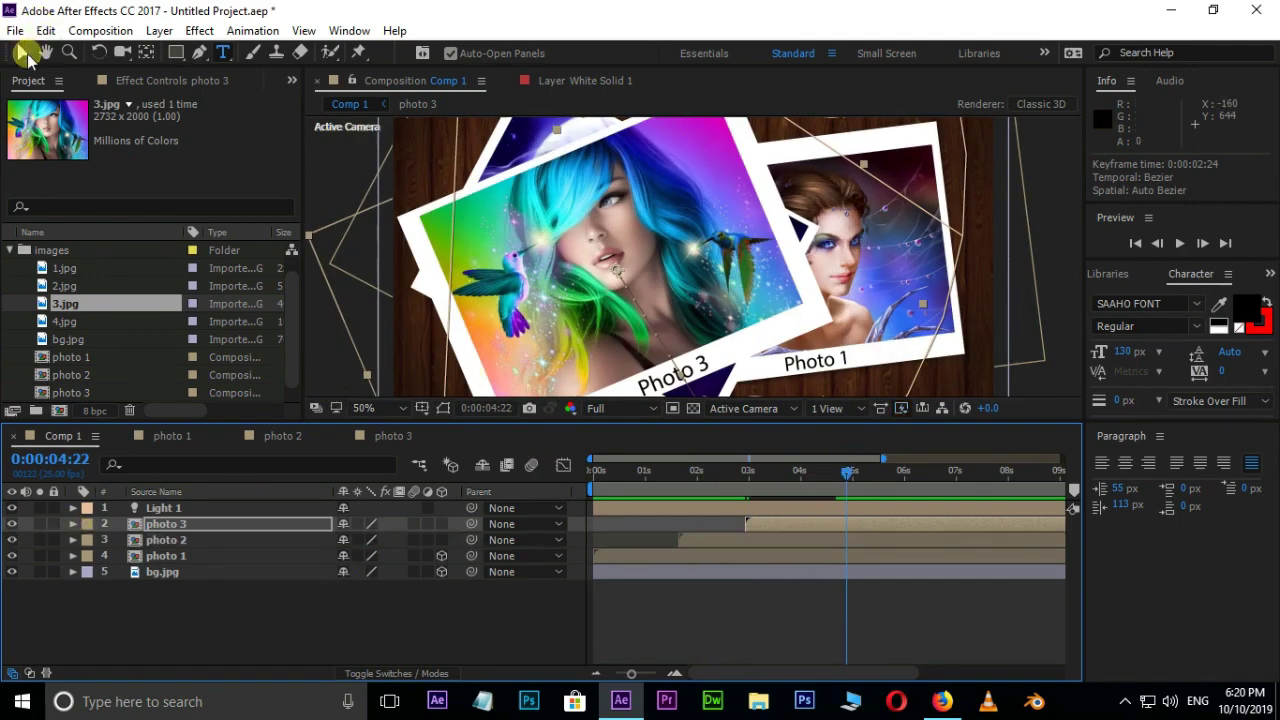
left_click(22, 52)
left_click(772, 525)
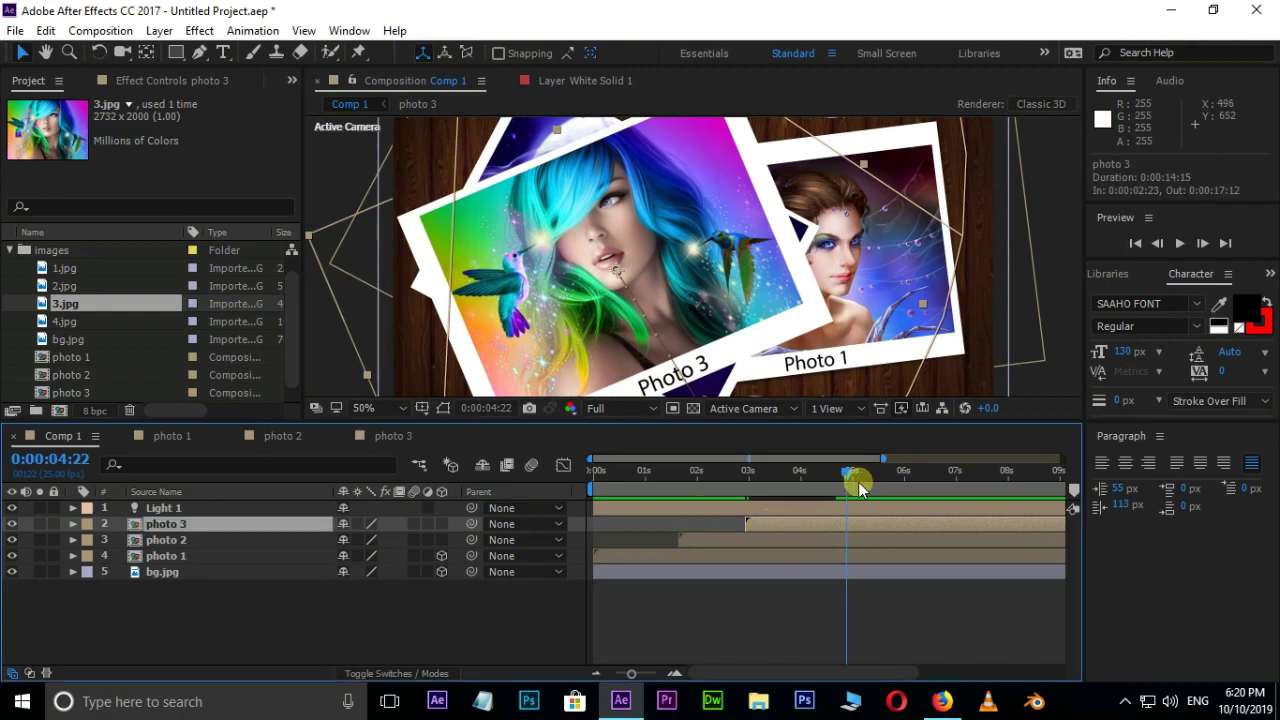
right_click(806, 527)
left_click(850, 425)
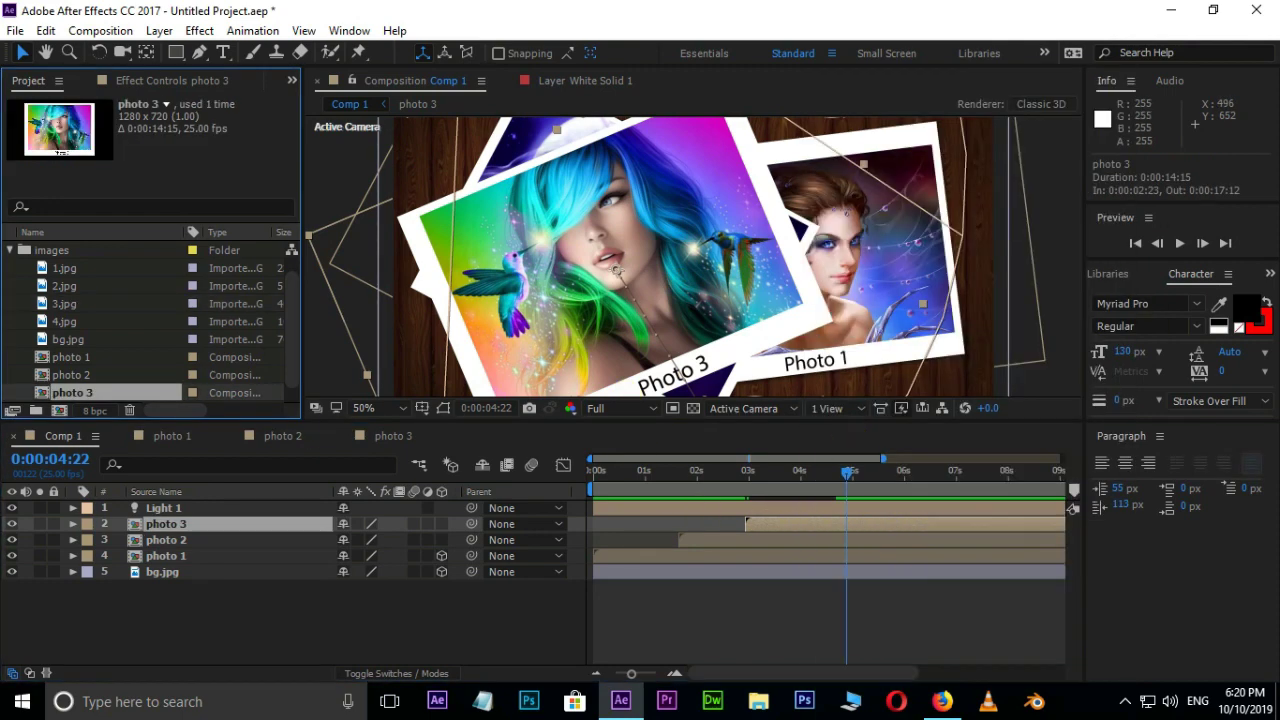
left_click_drag(78, 393, 109, 503)
left_click_drag(614, 523, 763, 522)
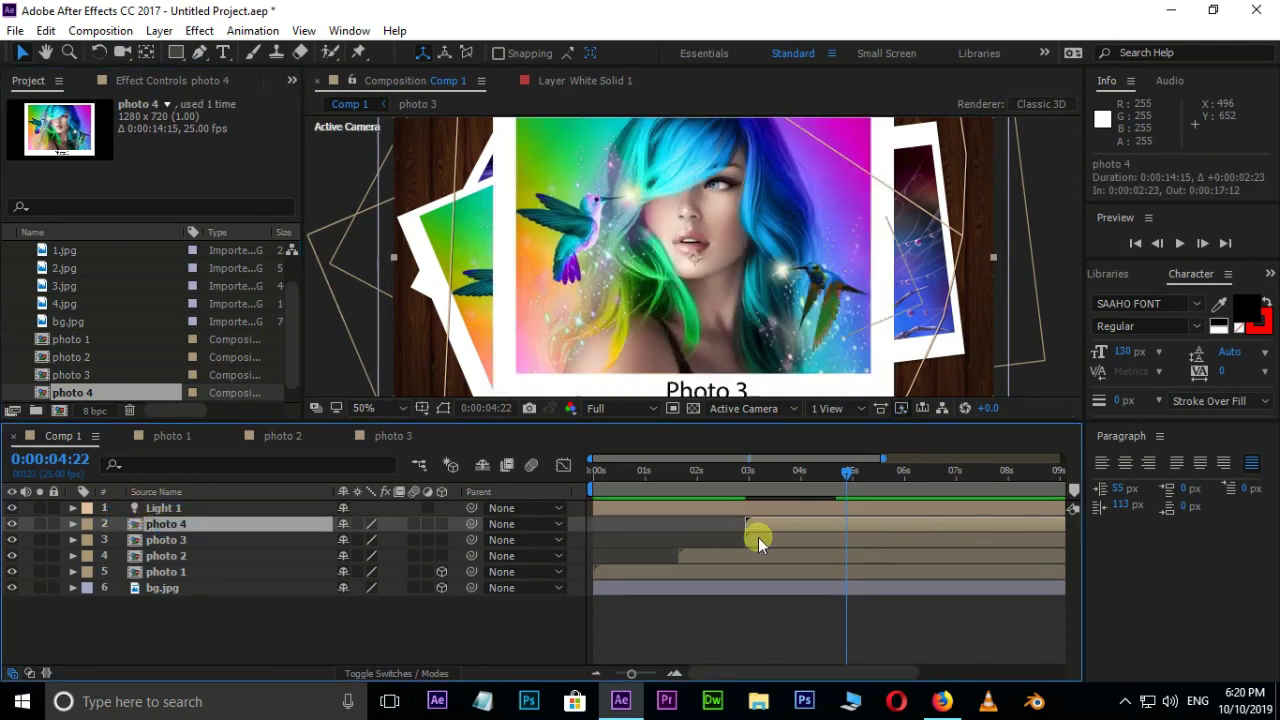
- Copy photo 3's Position, Scale and Rotation keyframes and paste them onto the photo 4 layer at 0:00:02:23
left_click(757, 538)
key("u")
left_click_drag(878, 556, 745, 588)
key("ctrl+c")
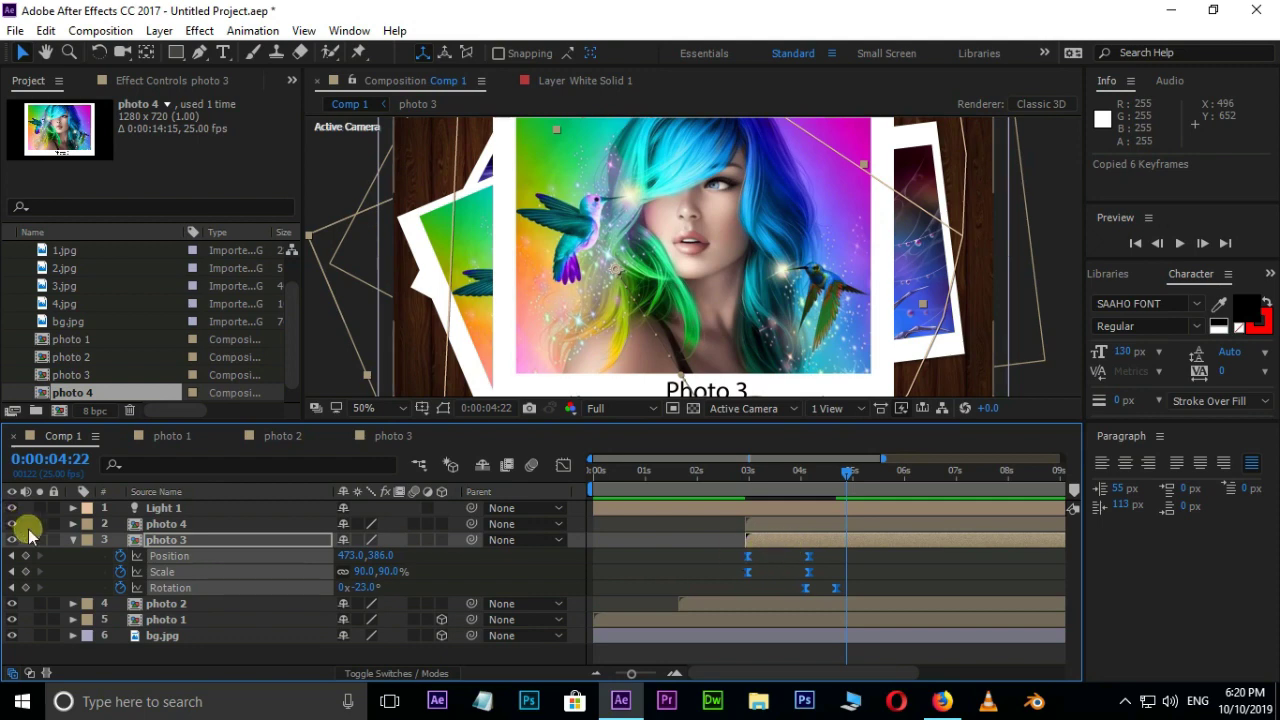
left_click(72, 539)
left_click(160, 524)
left_click(72, 524)
mouse_move(725, 490)
left_mouse_down()
mouse_move(748, 490)
mouse_move(757, 517)
mouse_move(746, 482)
left_mouse_up()
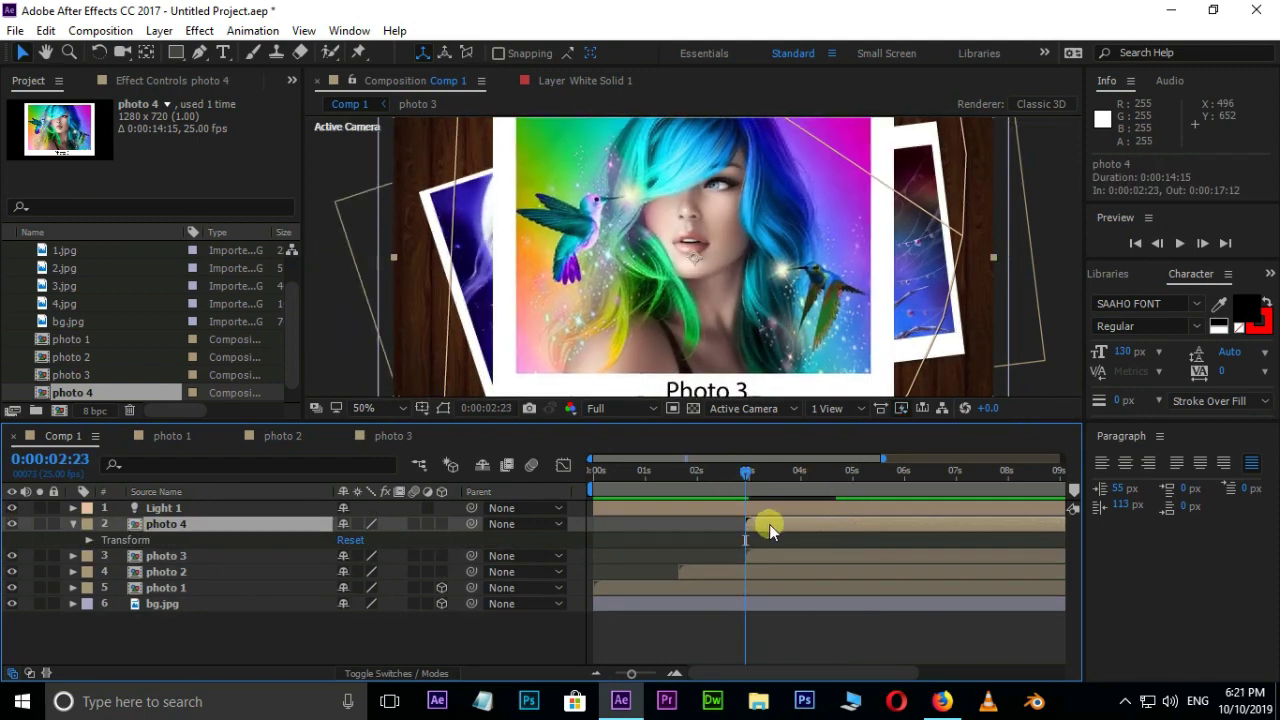
left_click(87, 541)
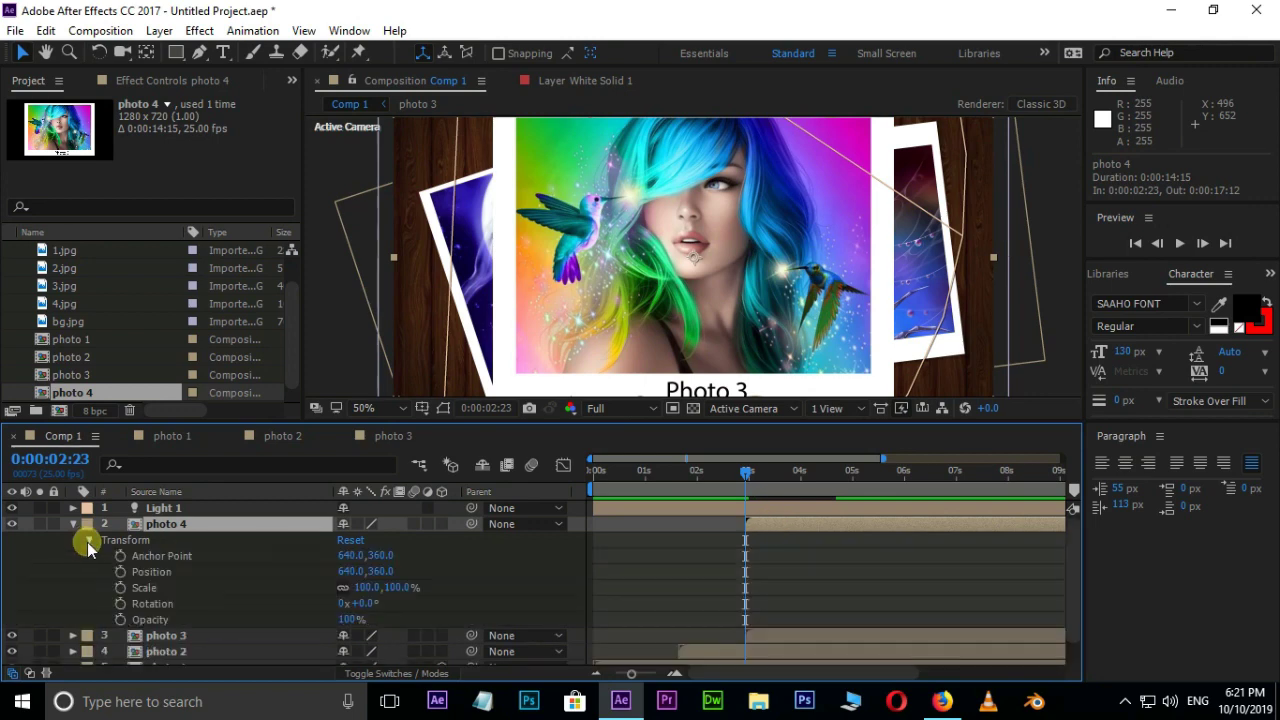
key("ctrl+v")
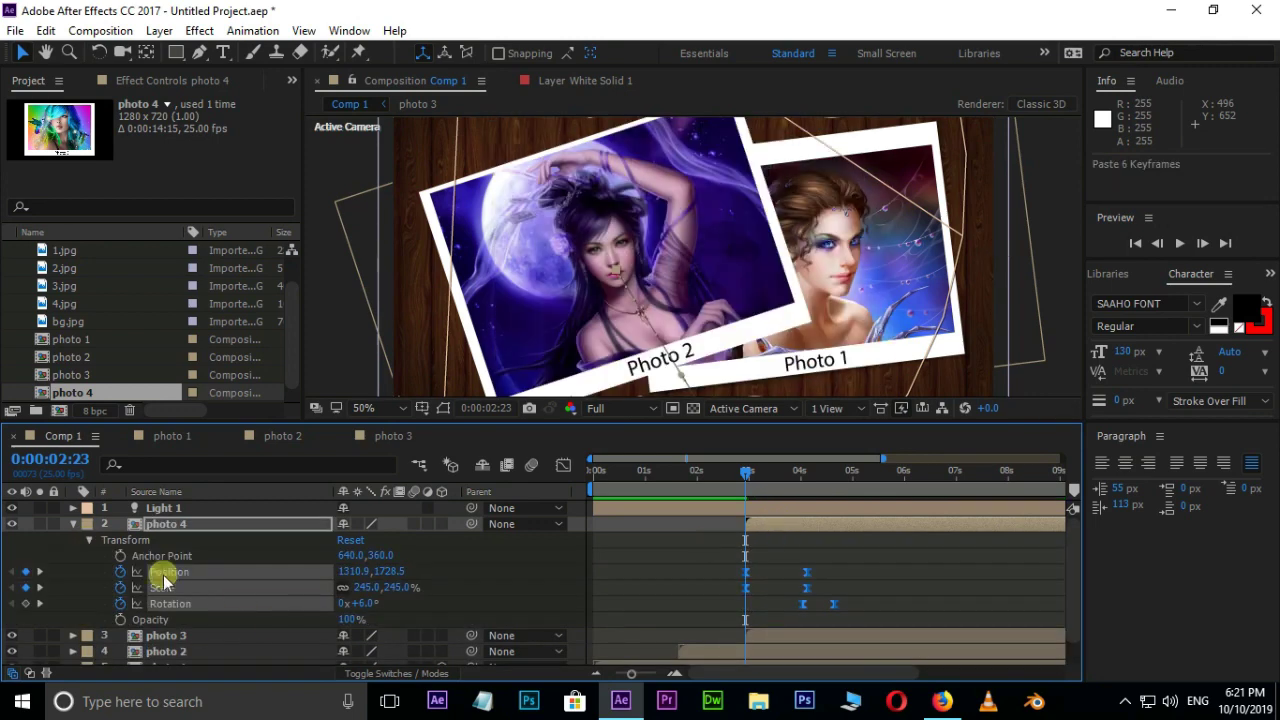
left_click(73, 526)
- In the photo 4 composition, replace the picture with 4.jpg scaled to about 49% and change the caption to "Photo 4"
double_click(809, 524)
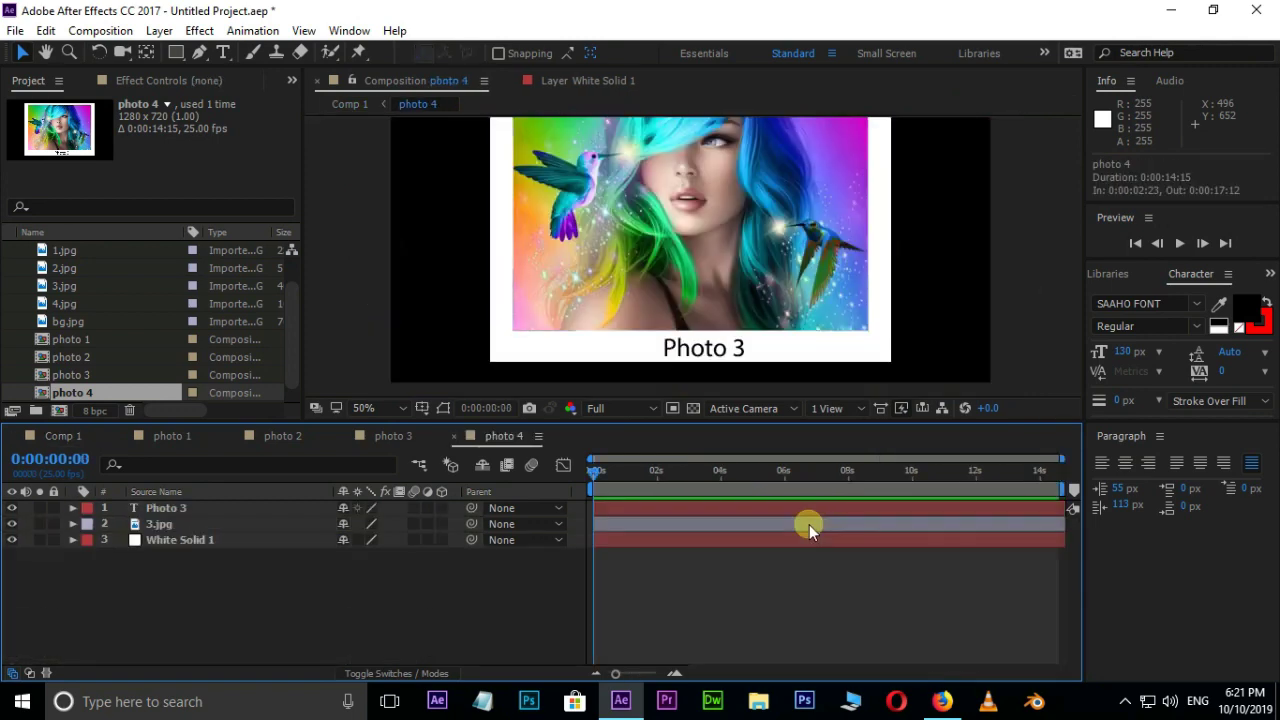
left_click(191, 523)
left_click(82, 303)
left_click_drag(82, 301, 163, 522)
scroll(800, 171, "down", 2)
left_click_drag(744, 180, 783, 172)
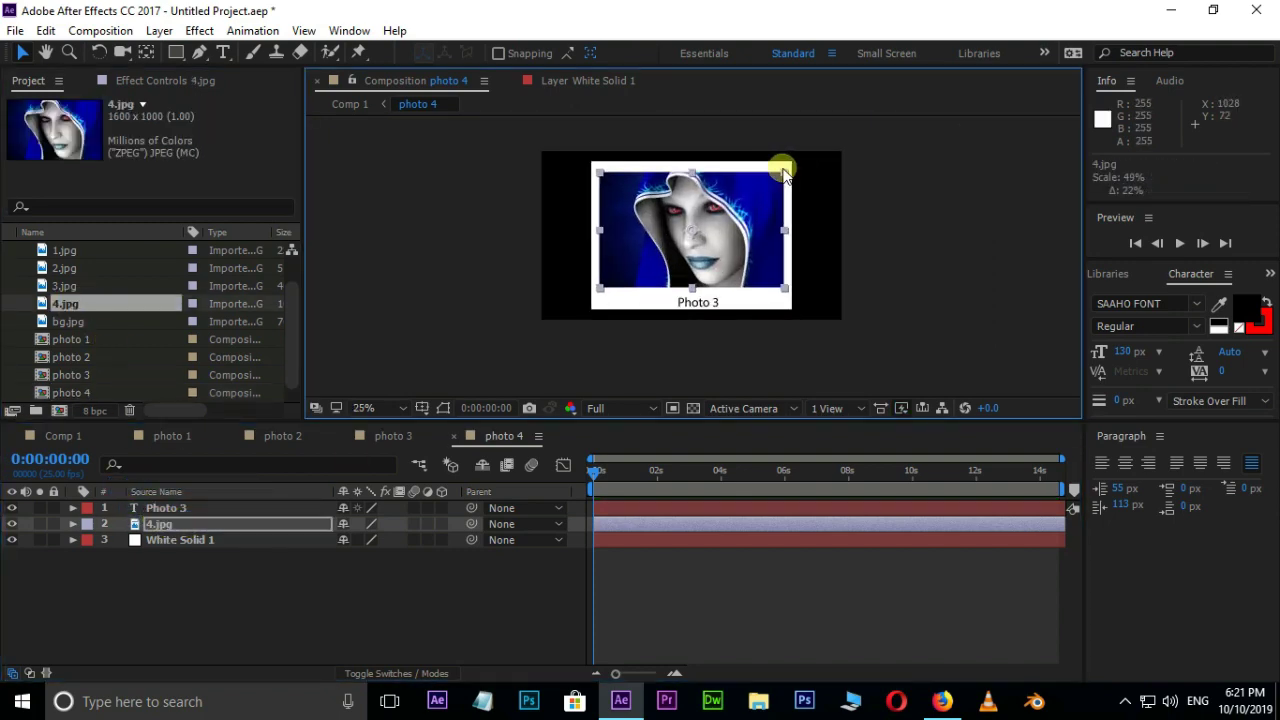
scroll(728, 308, "up", 1)
left_click_drag(728, 325, 722, 318)
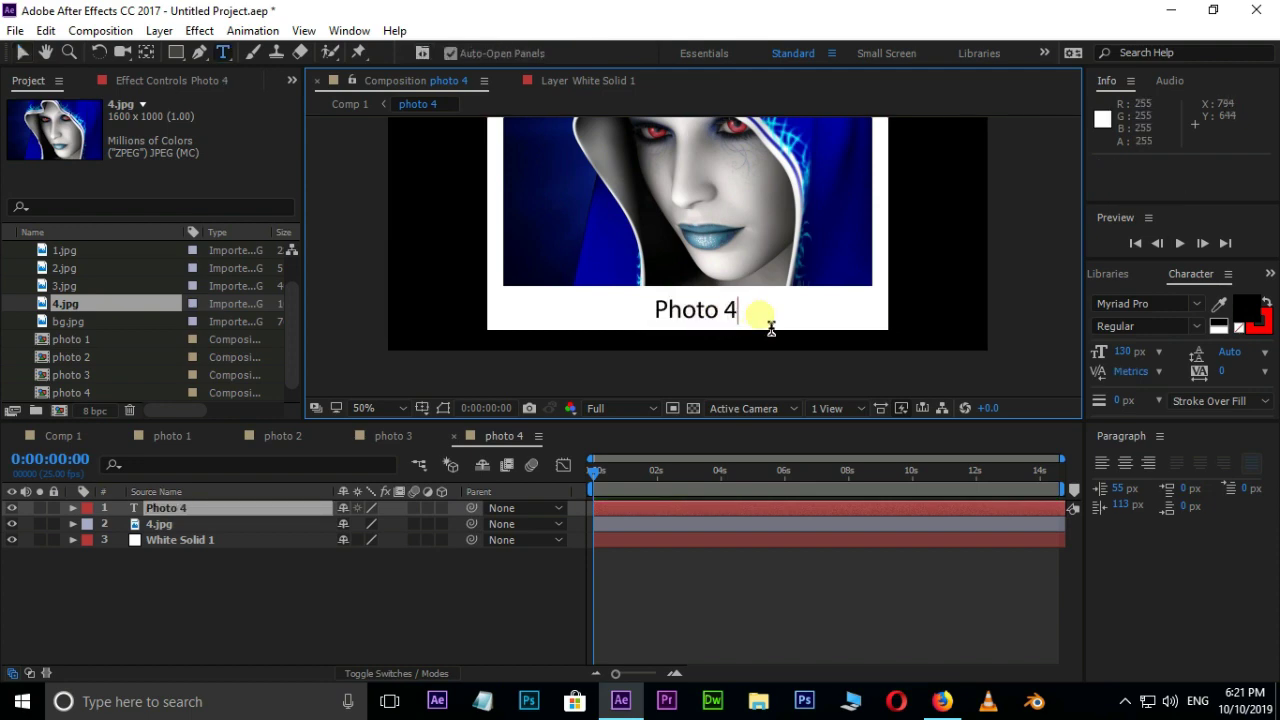
- Shift the photo 4 layer in Comp 1 to start at 0:00:04:12 and reveal its keyframes
left_click(52, 439)
left_click_drag(797, 524, 842, 507)
left_click_drag(770, 472, 834, 472)
left_click_drag(852, 523, 877, 518)
key("u")
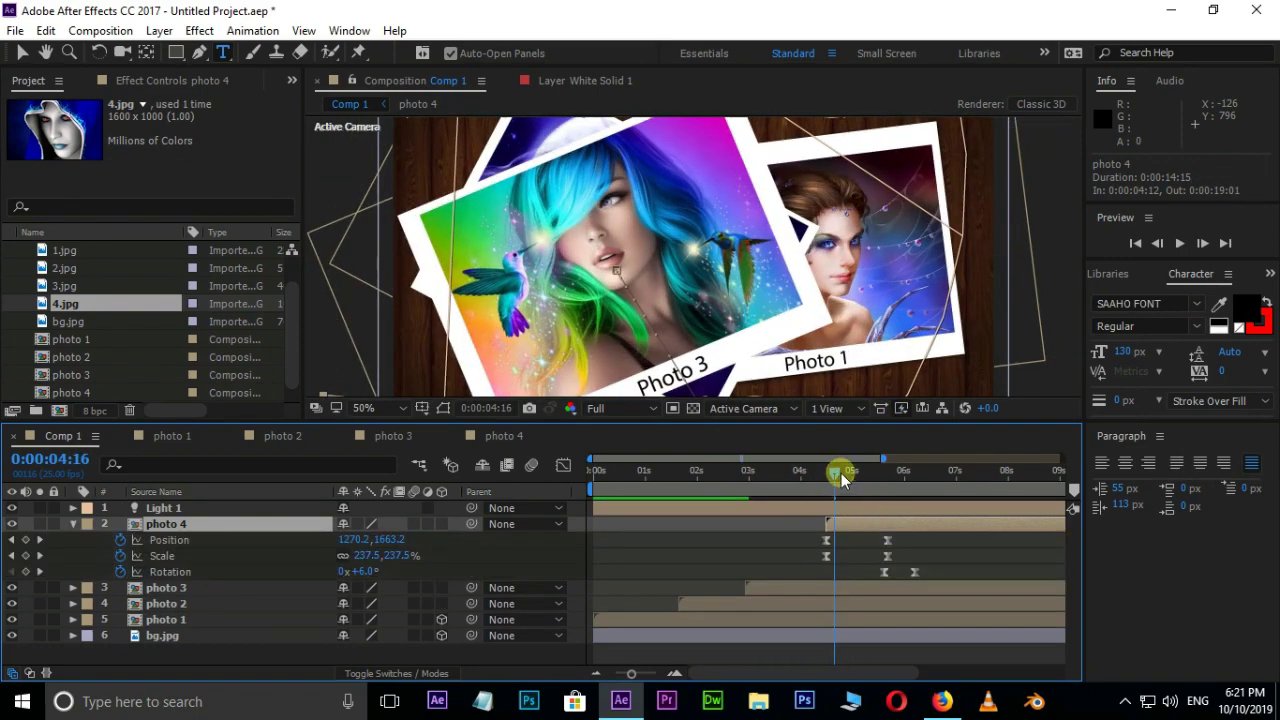
- At 0:00:05:17, set the photo 4 layer's Position to 763, 338 and its Scale to 94%
left_click_drag(837, 474, 891, 474)
left_click_drag(366, 539, 614, 523)
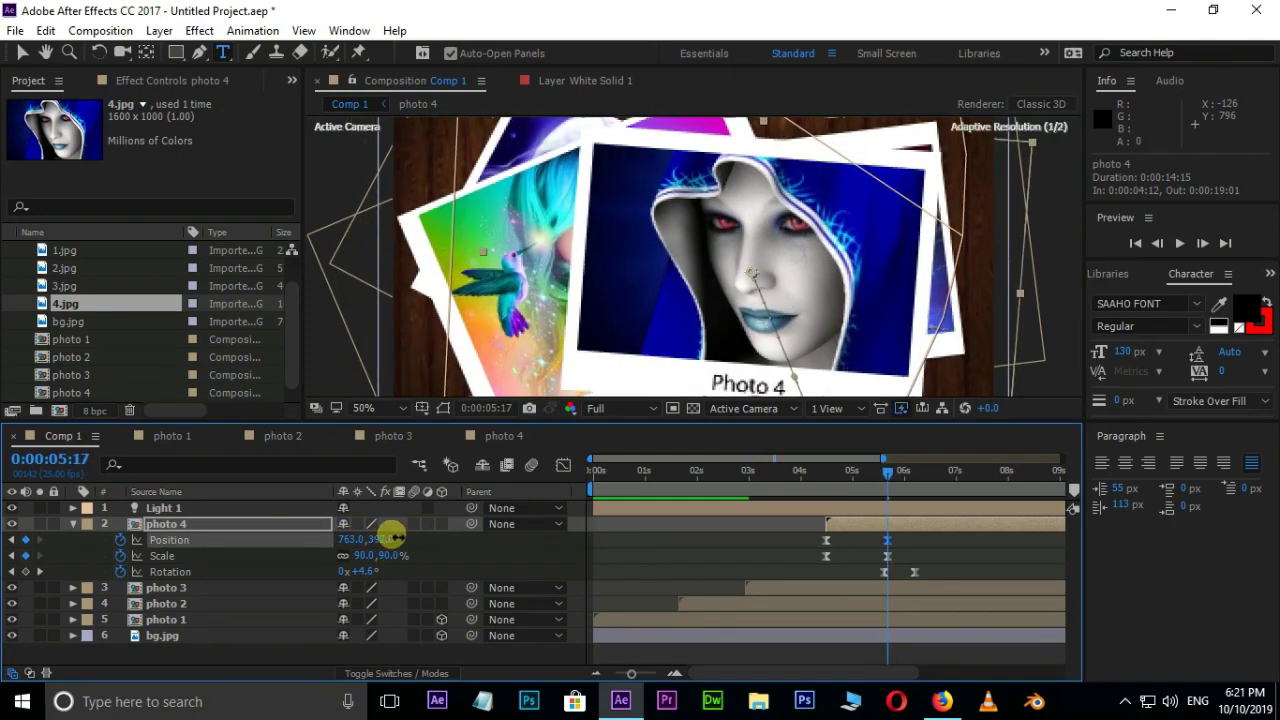
left_click_drag(414, 532, 395, 562)
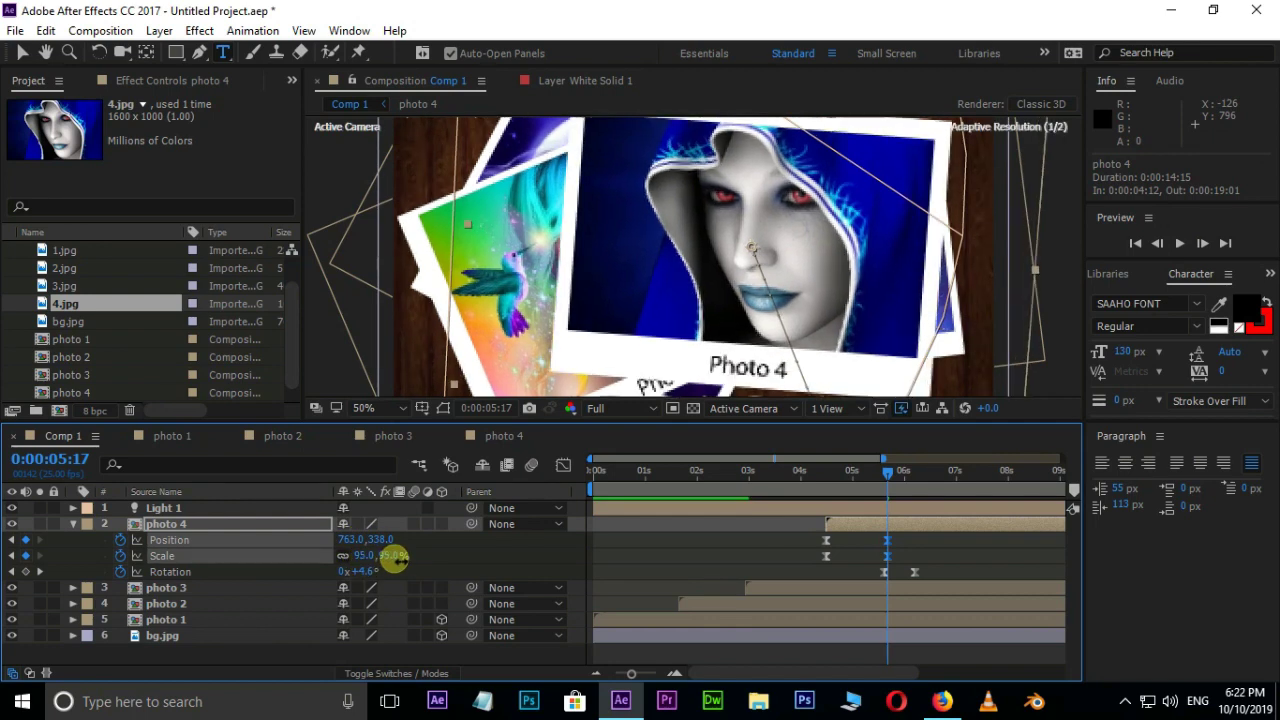
- Set photo 4's Rotation to -21° at the 0:00:05:15 keyframe and to 12° at the 0:00:06:05 keyframe
left_click_drag(893, 476, 886, 474)
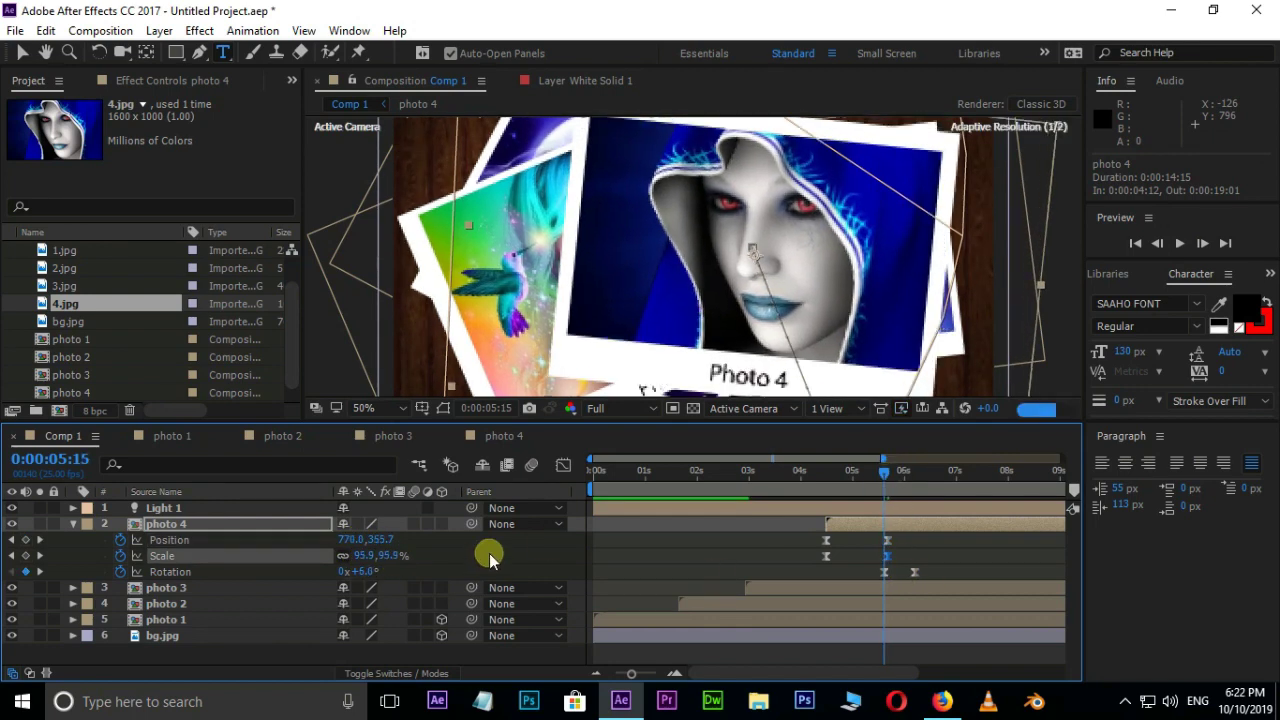
mouse_move(366, 566)
left_mouse_down()
mouse_move(325, 560)
mouse_move(343, 557)
left_mouse_up()
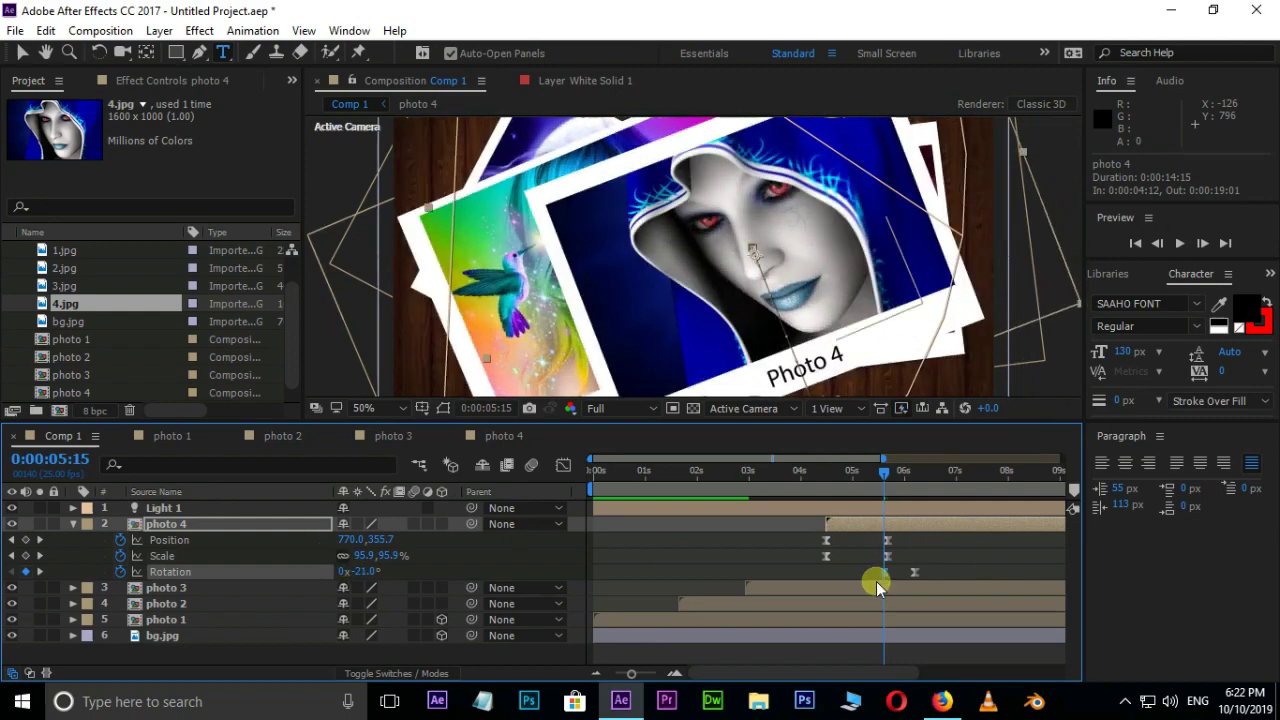
left_click_drag(888, 478, 914, 480)
left_click_drag(366, 571, 419, 593)
key("ctrl+z")
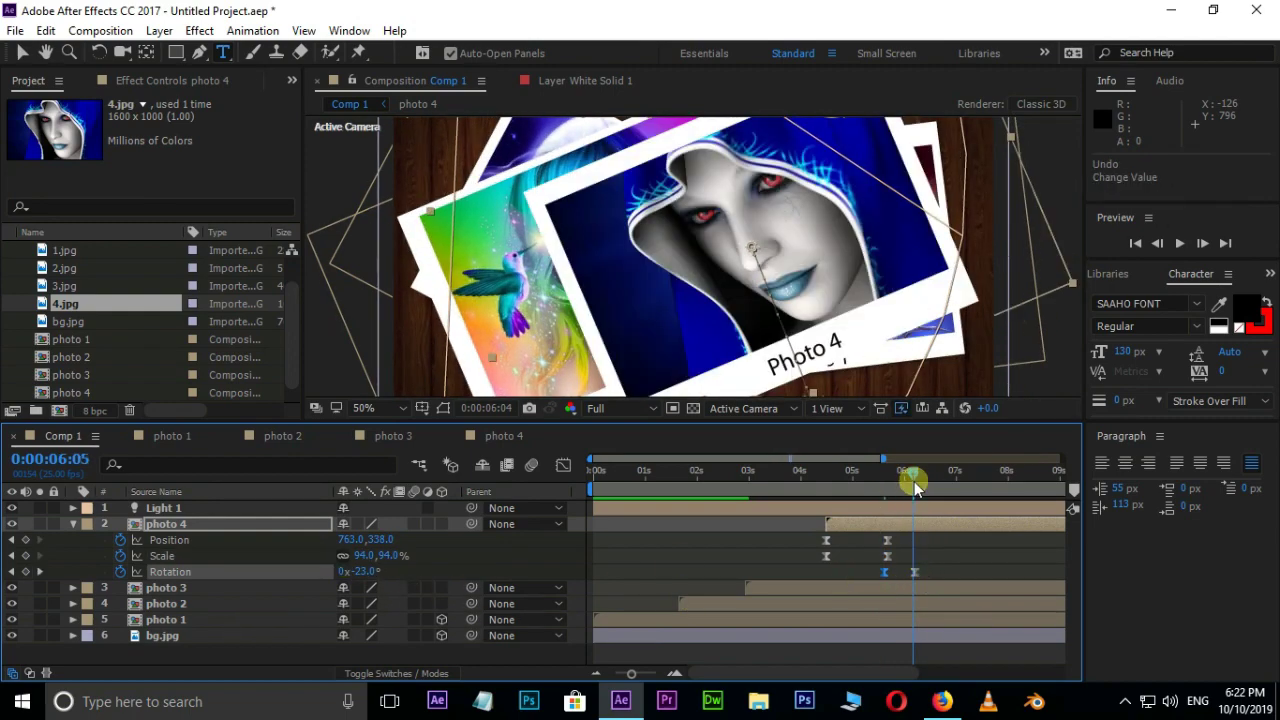
left_click_drag(352, 566, 408, 580)
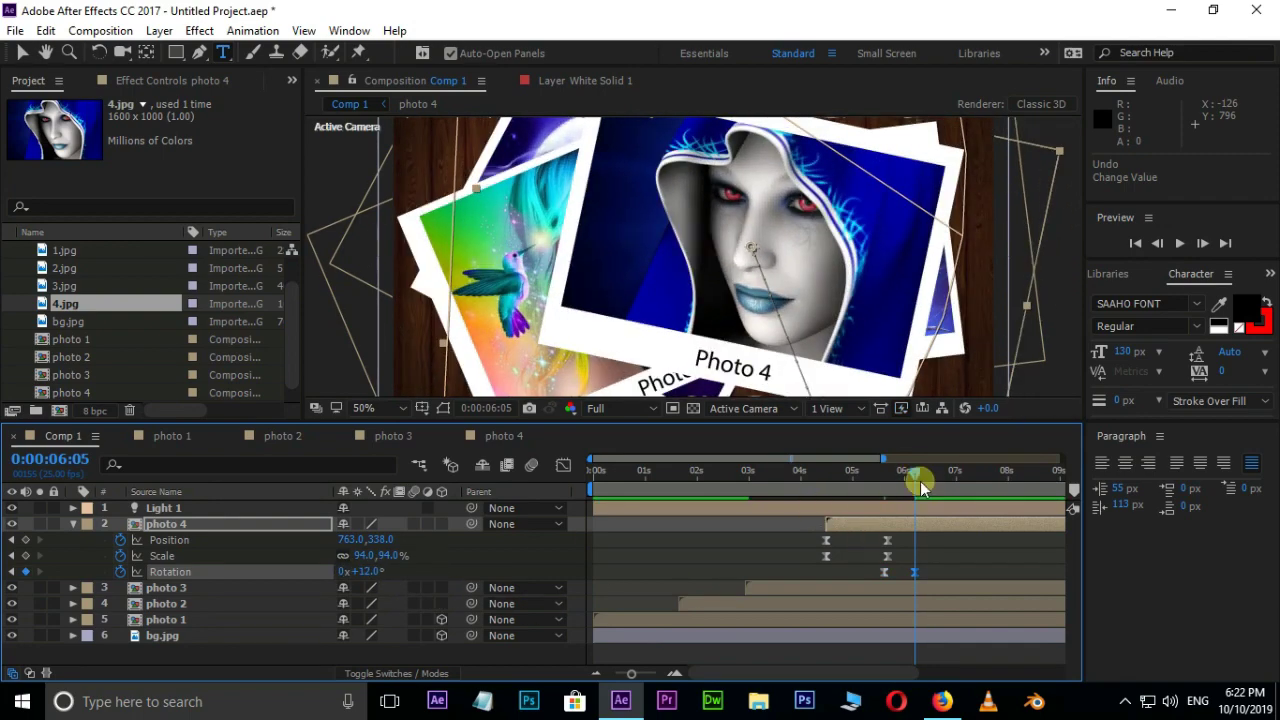
- Move photo 4's starting Position at 0:00:04:12 further left below the frame, and return to the start of Comp 1
left_click_drag(921, 488, 829, 470)
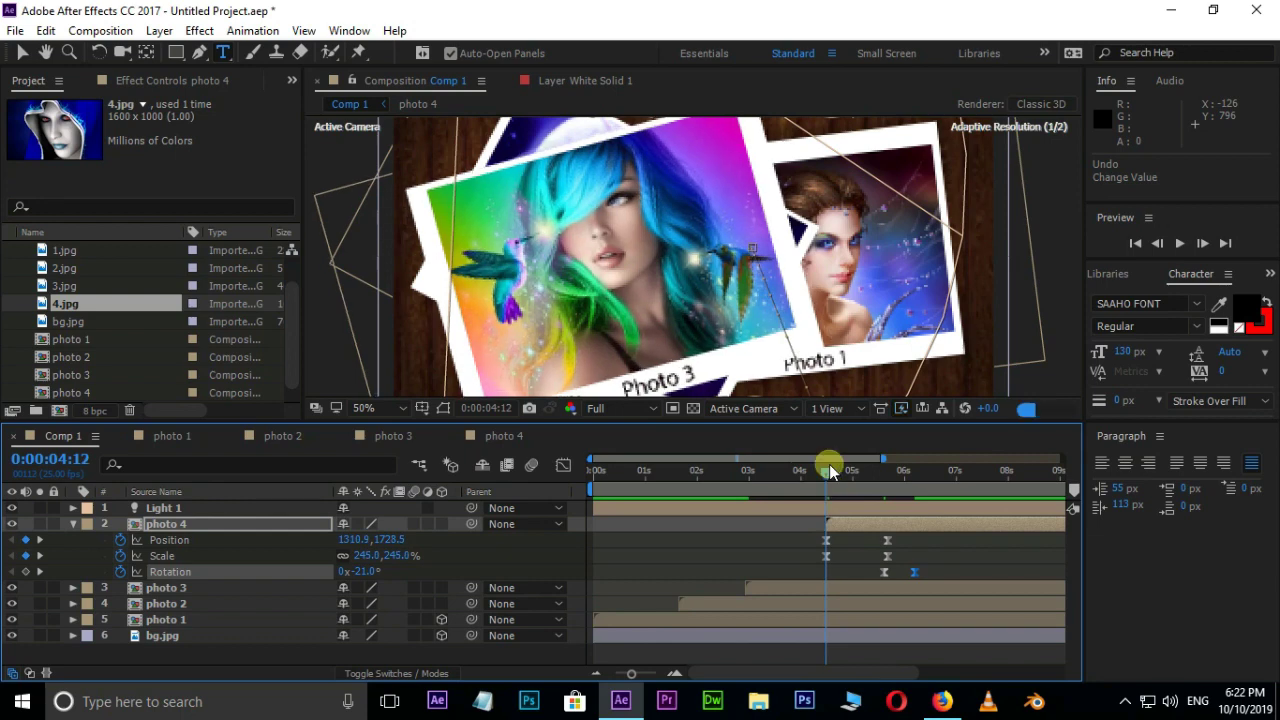
scroll(787, 347, "down", 2)
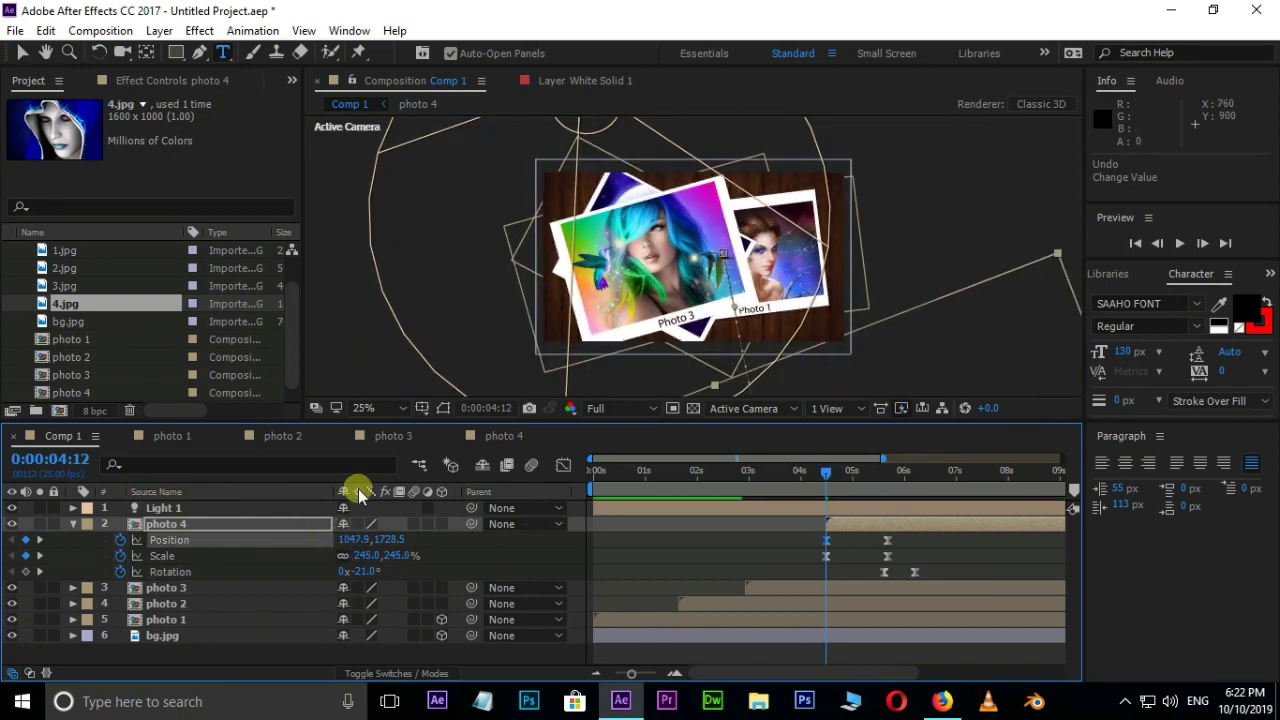
key("comma")
left_click_drag(300, 540, 940, 532)
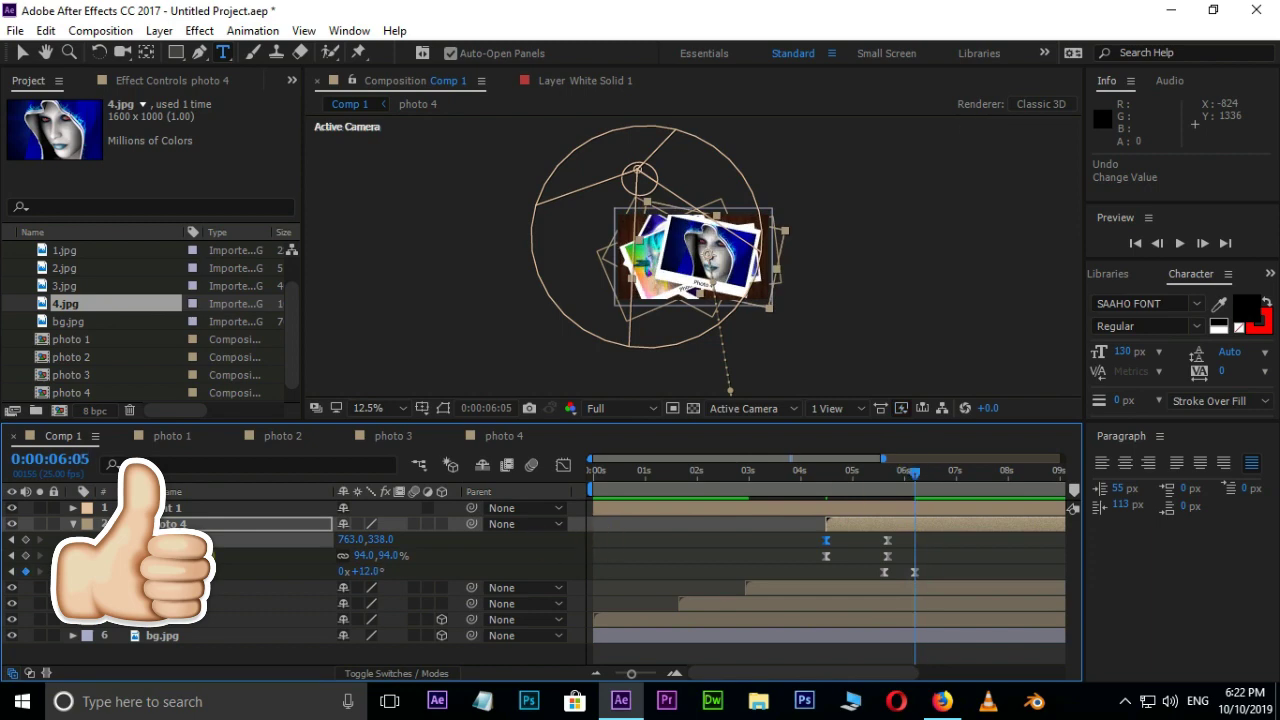
left_click_drag(905, 469, 529, 466)
scroll(714, 289, "up", 3)
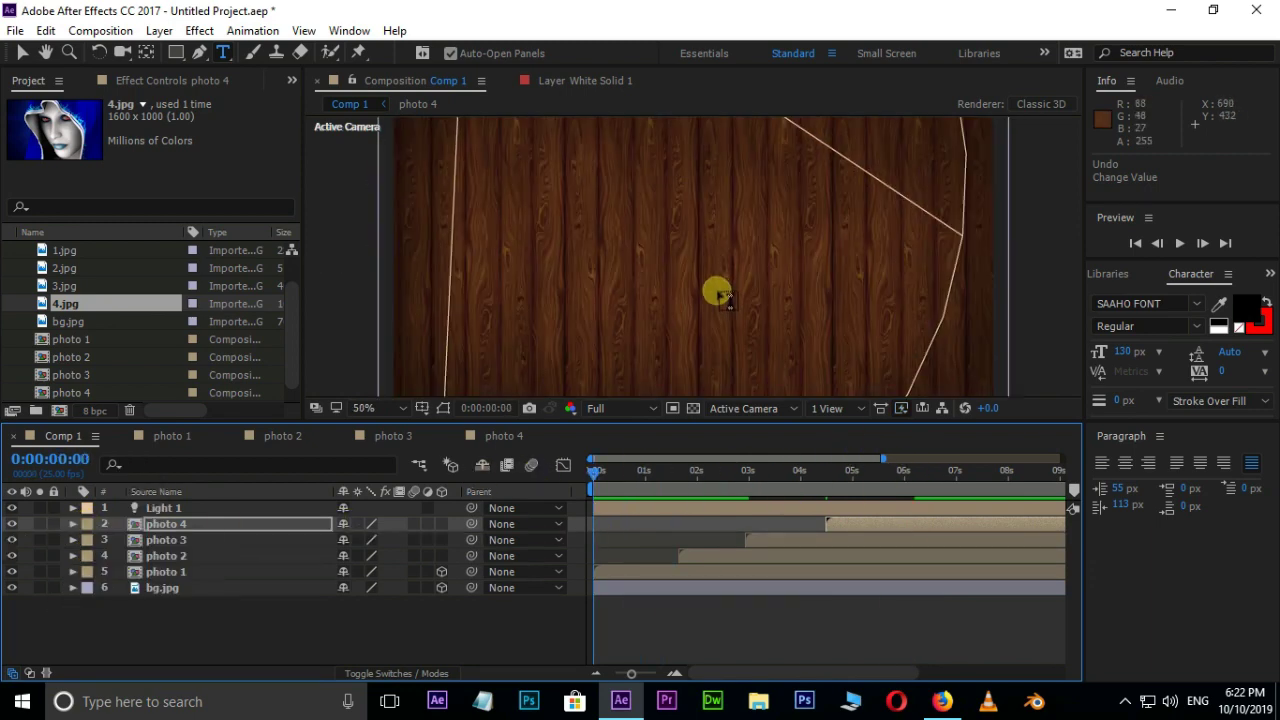